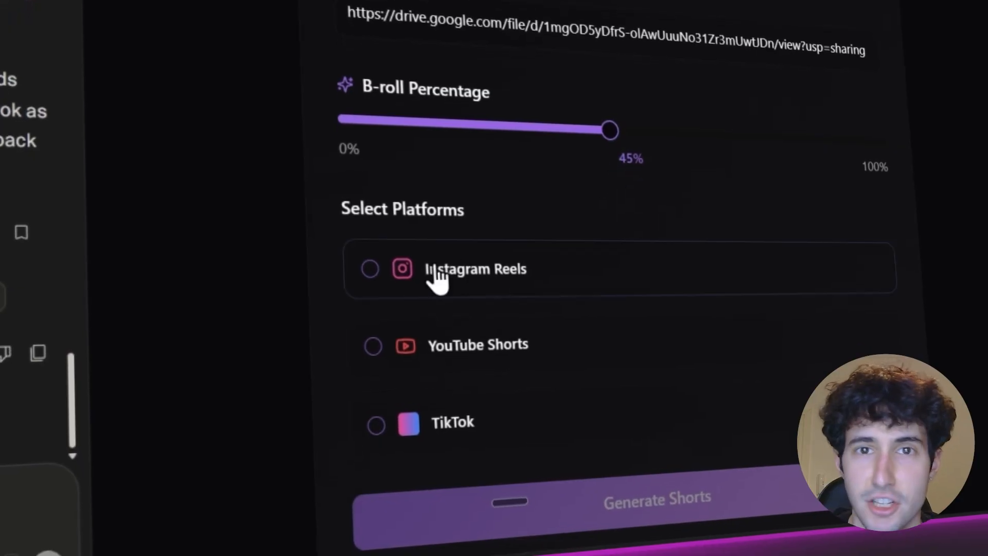
Select Instagram Reels, YouTube Shorts and TikTok as platforms and generate the shorts.
click(370, 281)
click(374, 359)
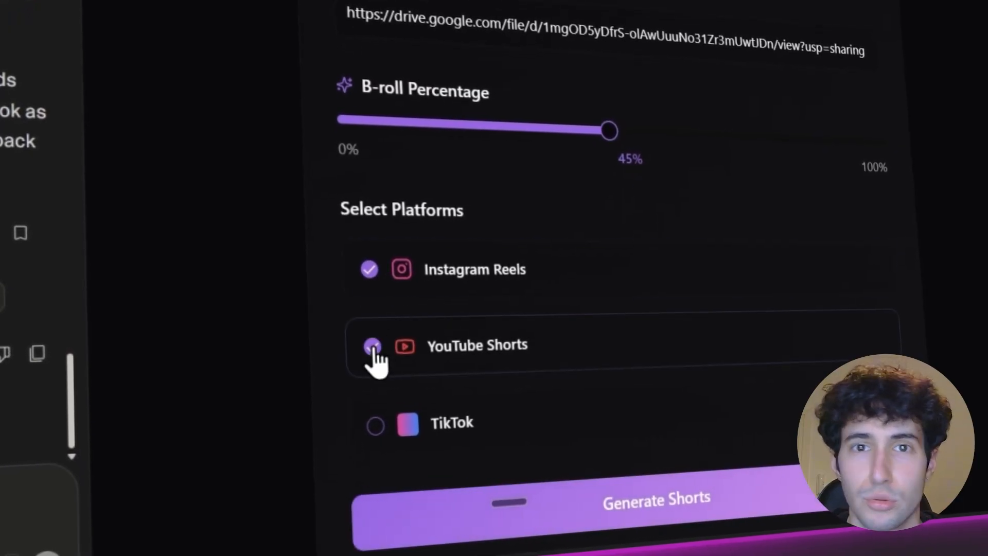
click(375, 425)
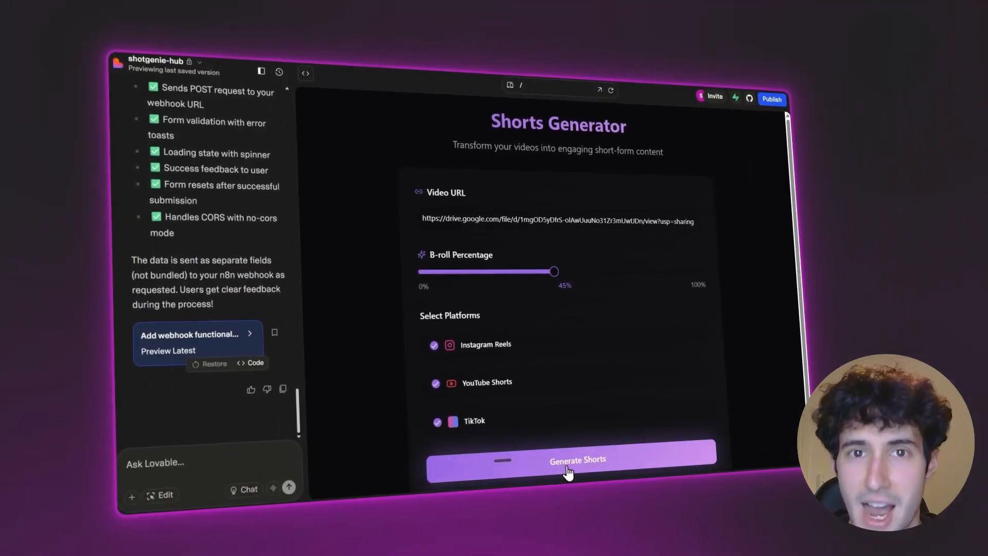
click(567, 469)
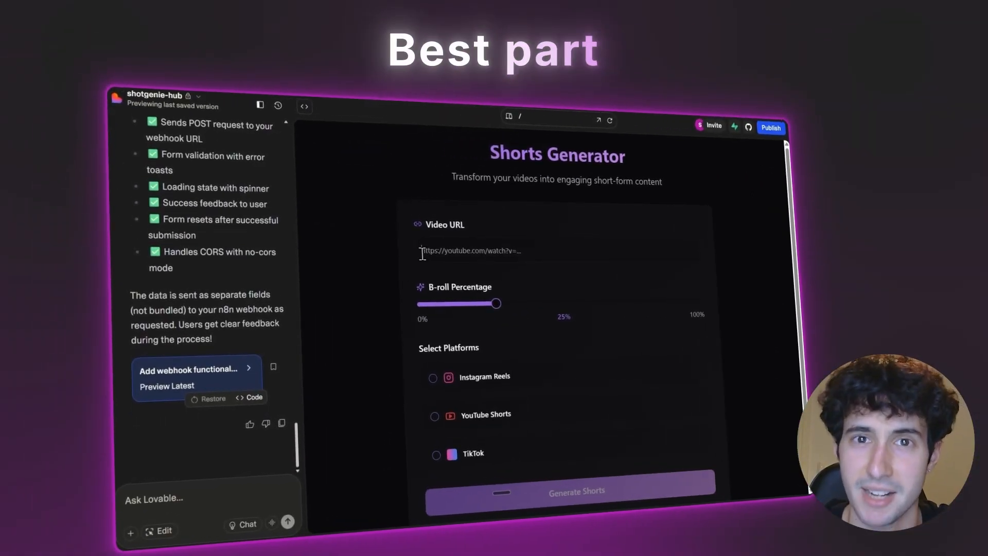
Submit the Shorts Generator form with the copied Google Drive video link, 45% B-roll and all three platforms selected.
click(420, 251)
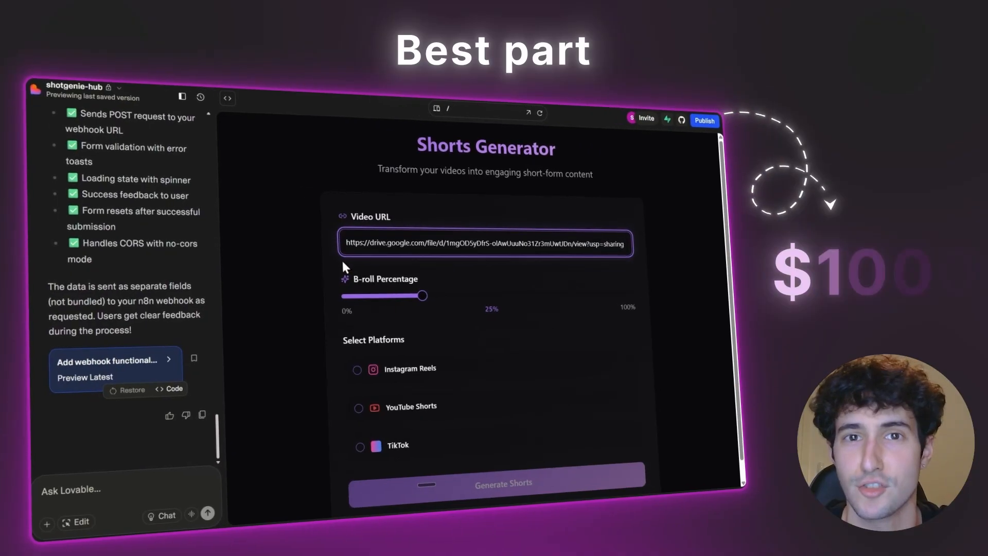
drag(440, 298, 484, 298)
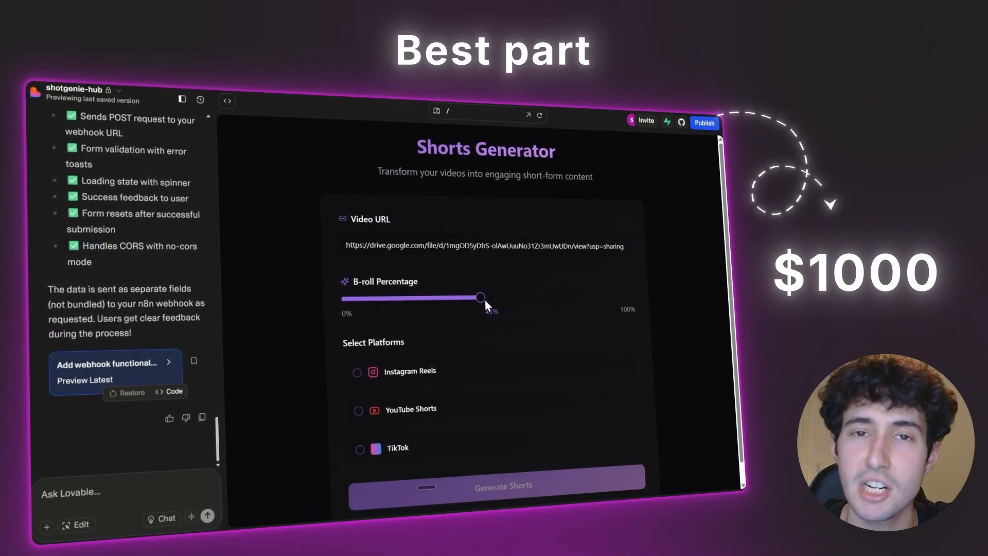
click(355, 373)
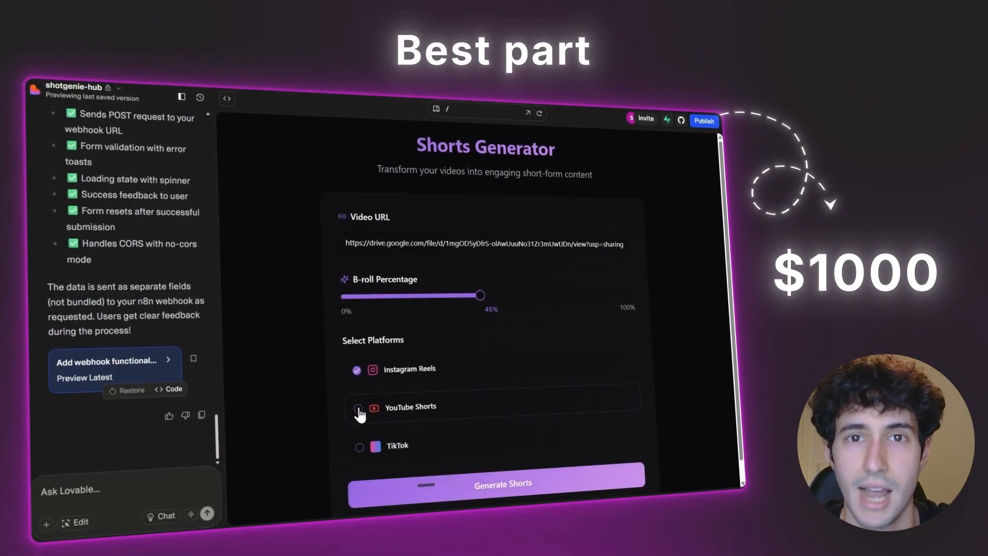
click(359, 411)
click(360, 450)
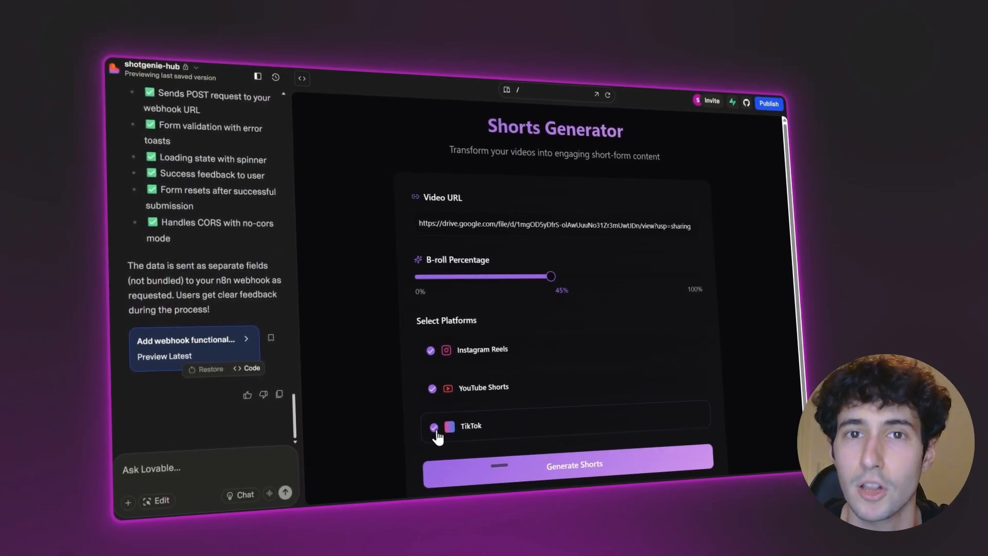
click(565, 470)
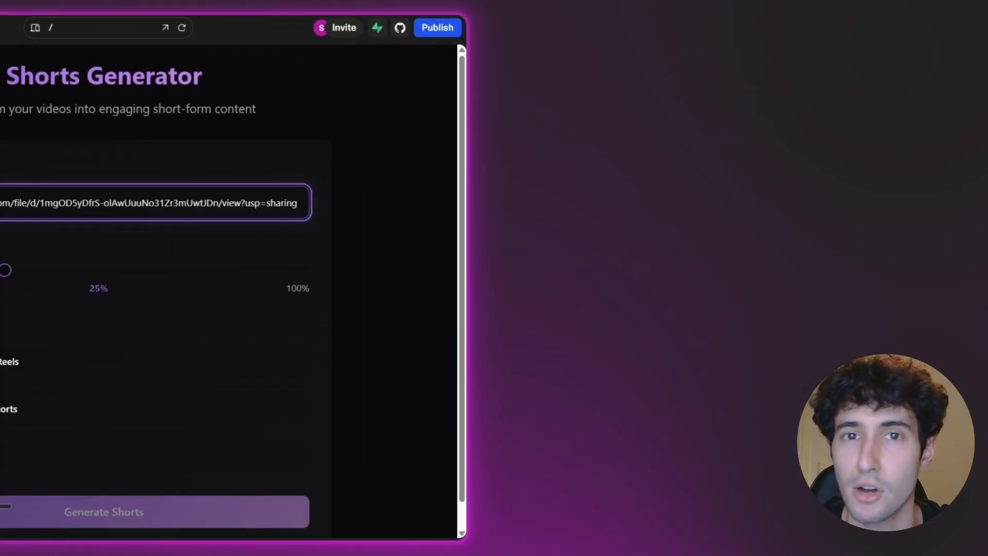
drag(180, 274, 316, 278)
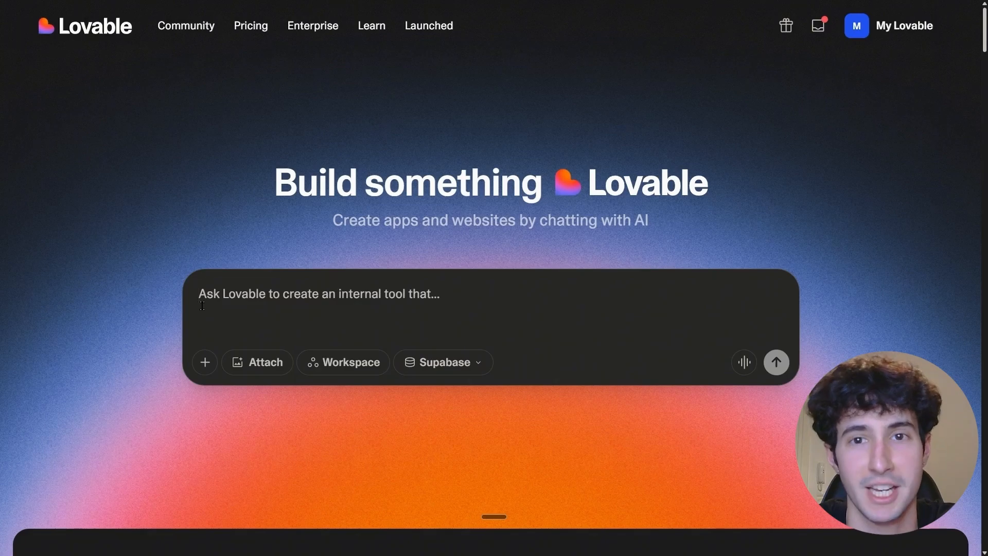
Enter a Lovable prompt for a shorts generator front end with a video link, B-roll percentage, and Instagram, Youtube and Tiktok options.
key(ctrl+v)
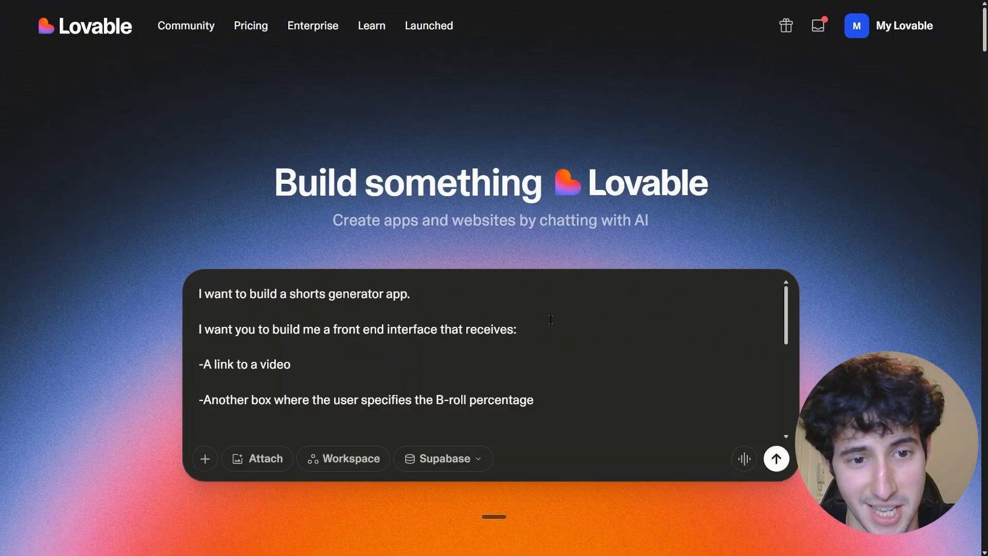
scroll(214, 357, down, 2)
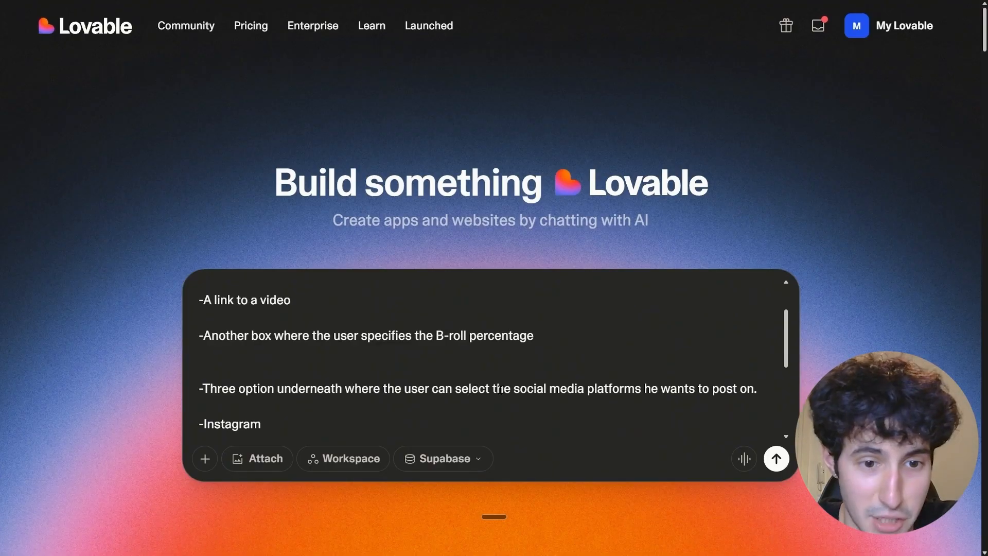
scroll(211, 340, down, 2)
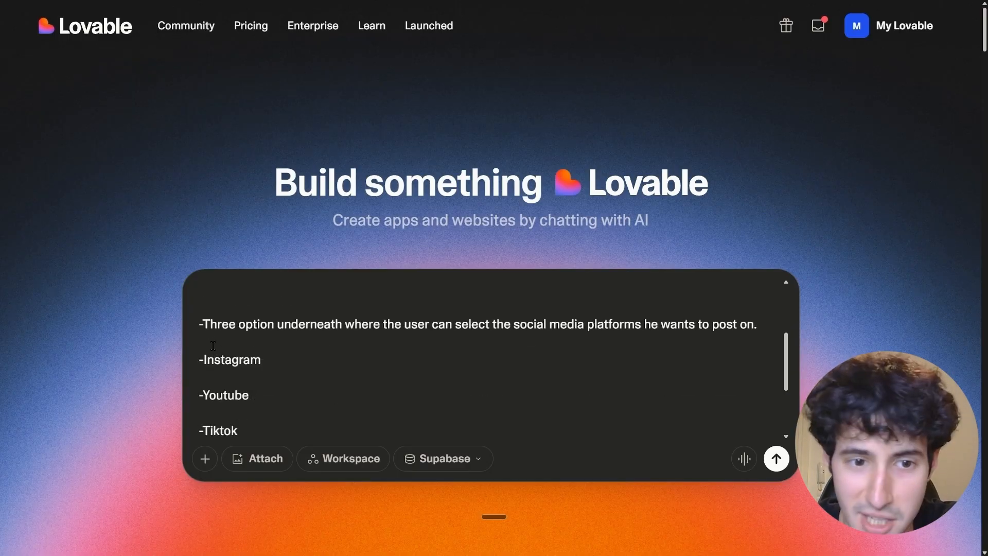
scroll(226, 397, down, 2)
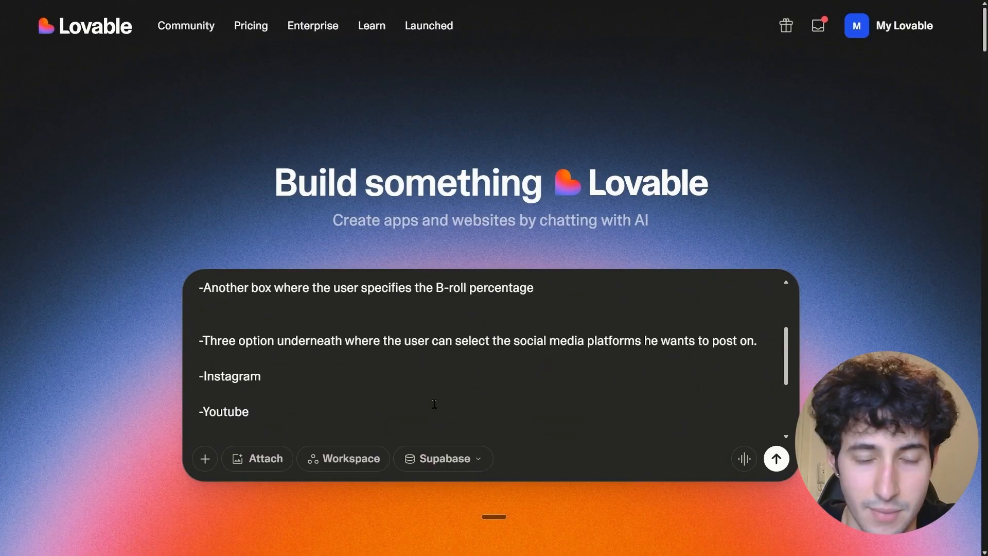
scroll(432, 404, down, 2)
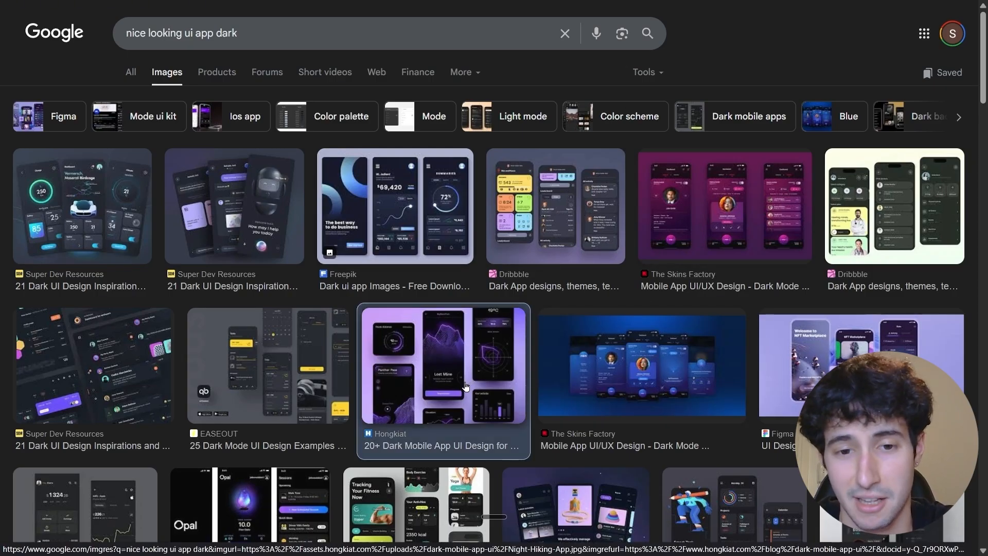
Copy the purple Hongkiat dark mobile app image from Google Images and submit the Lovable prompt with it attached.
click(487, 358)
right_click(762, 237)
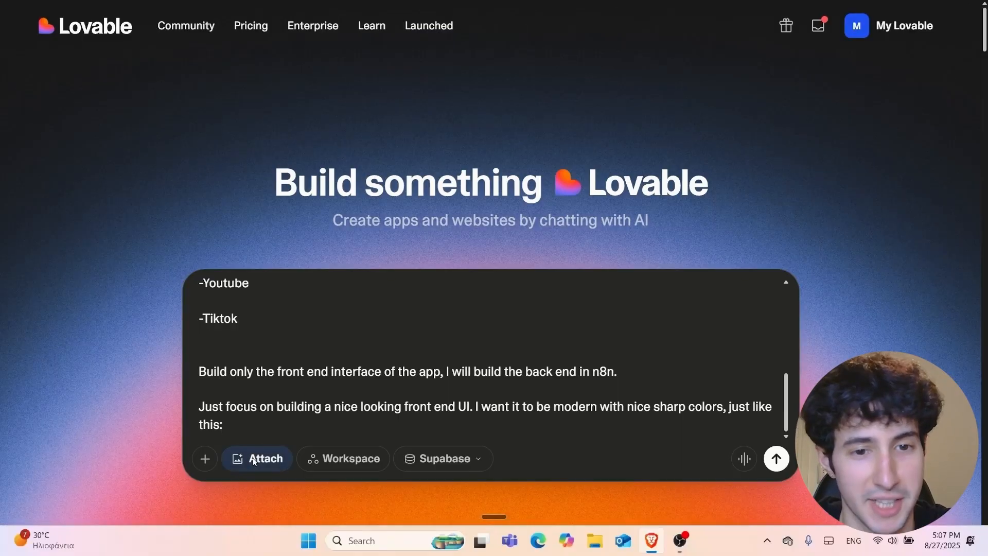
key(ctrl+v)
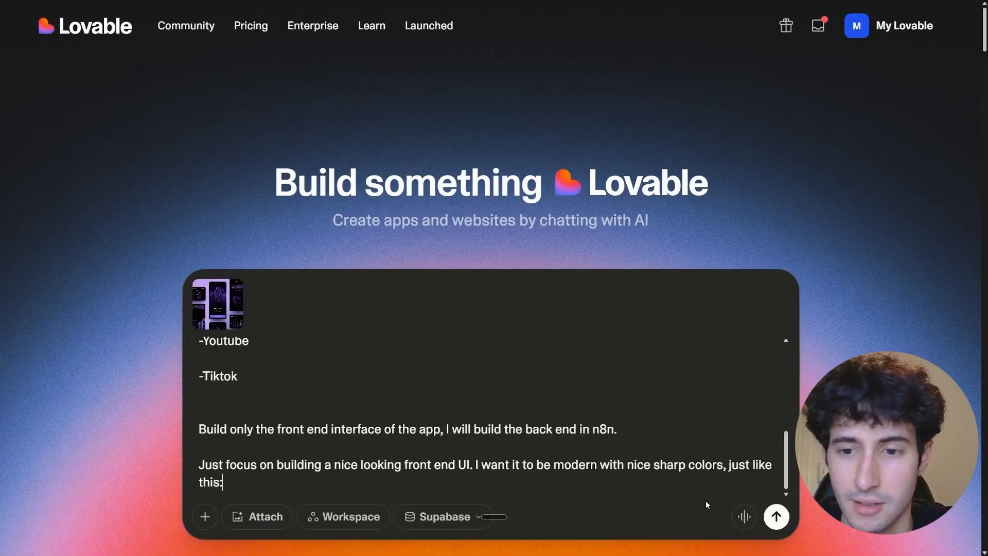
click(776, 517)
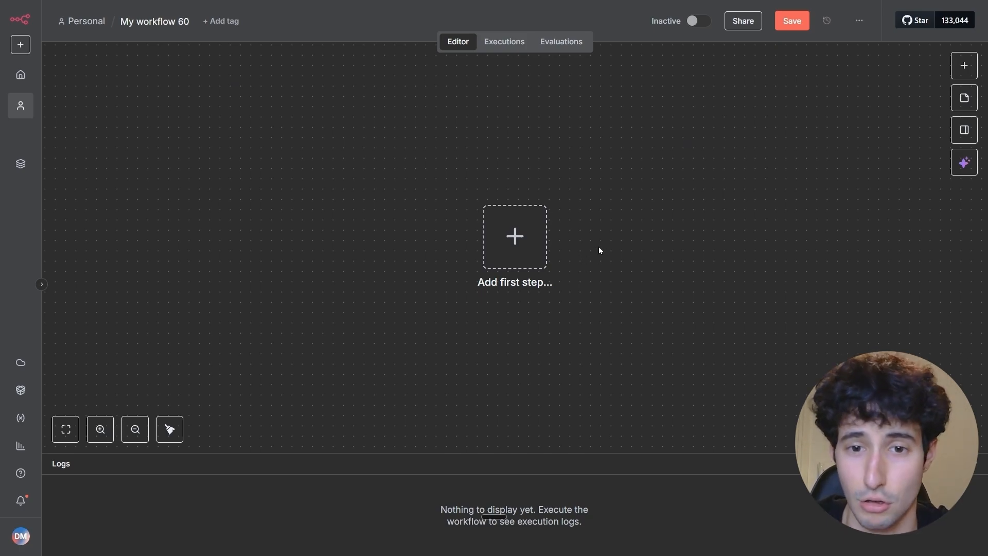
Add a Webhook trigger as the first node of the empty n8n workflow.
click(516, 246)
text(web)
key(ctrl+BackSpace)
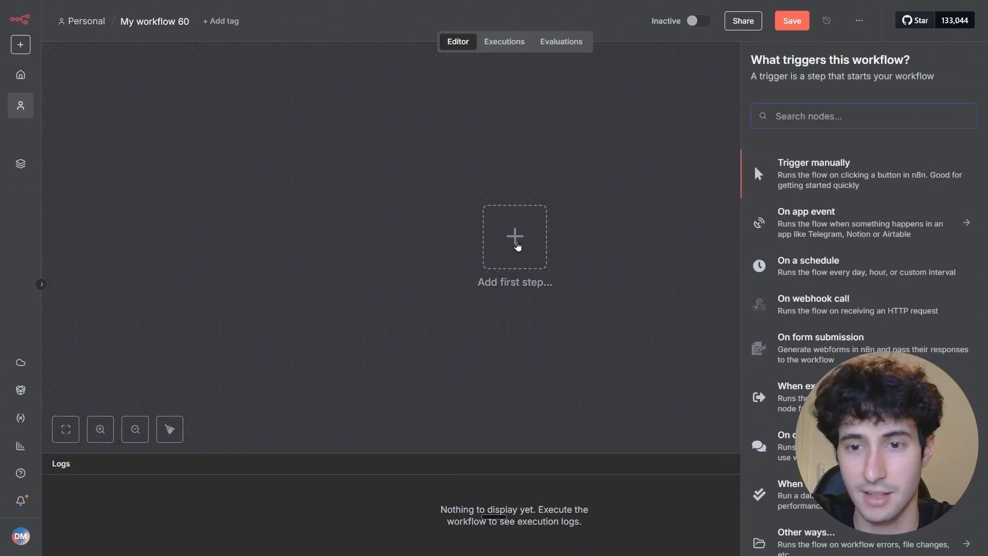
text(web)
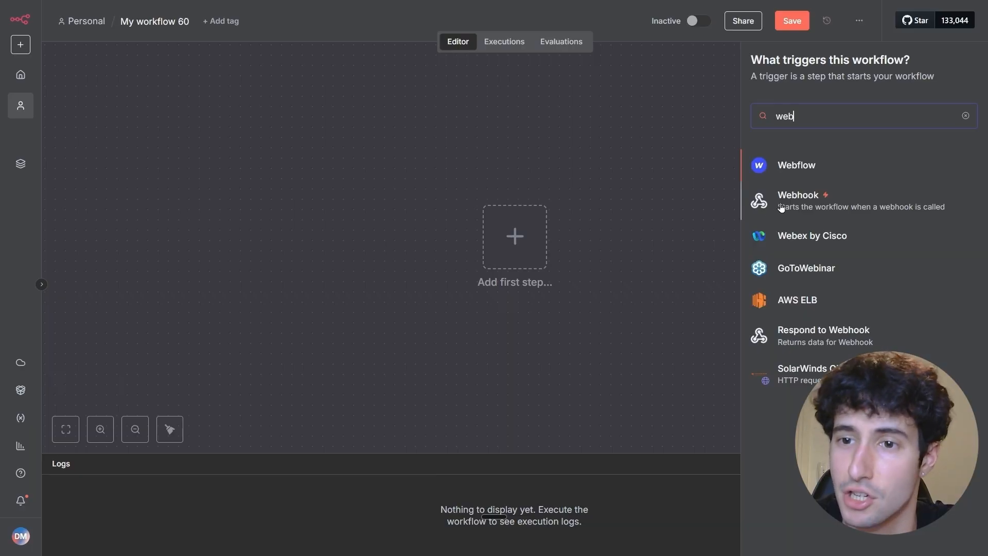
click(783, 207)
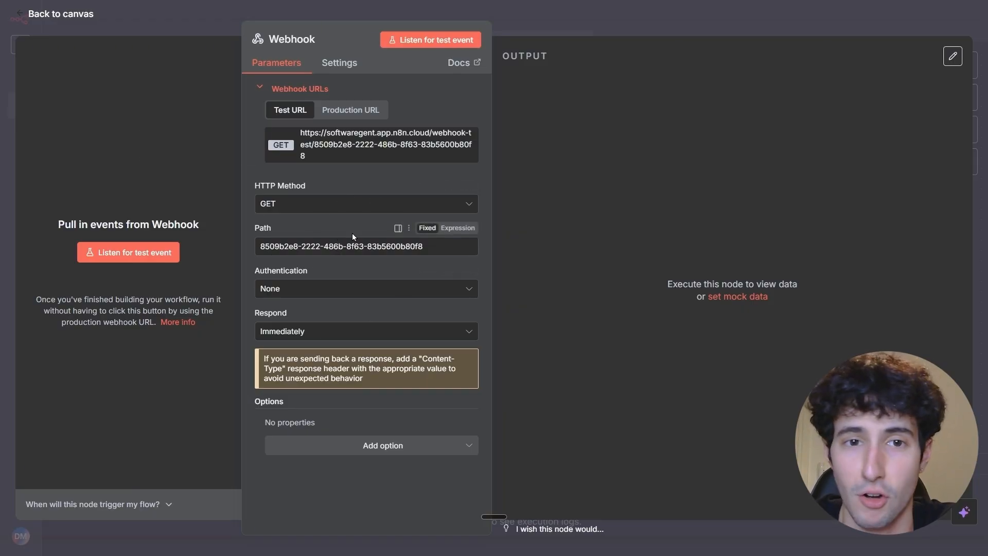
Set the webhook's HTTP method to POST and copy its test URL.
click(279, 207)
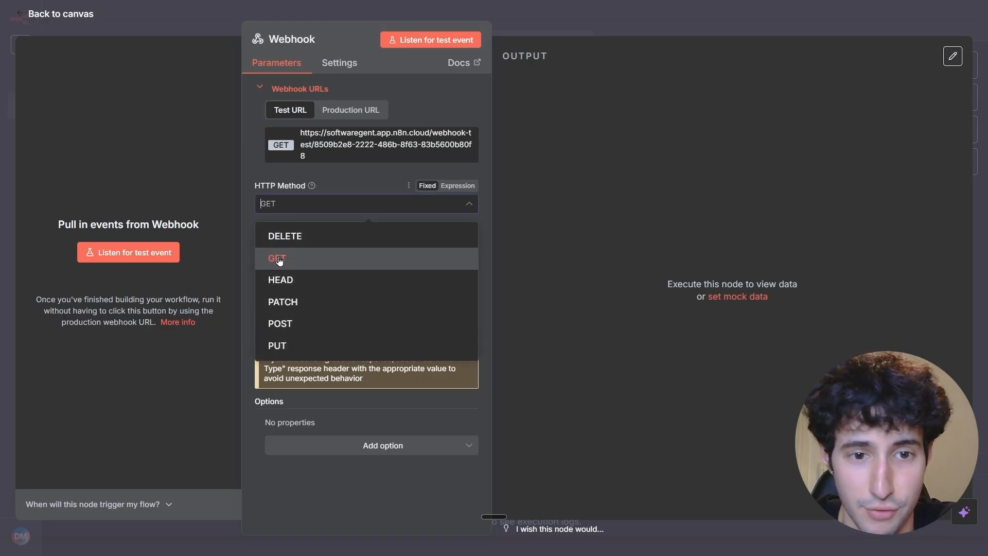
click(282, 323)
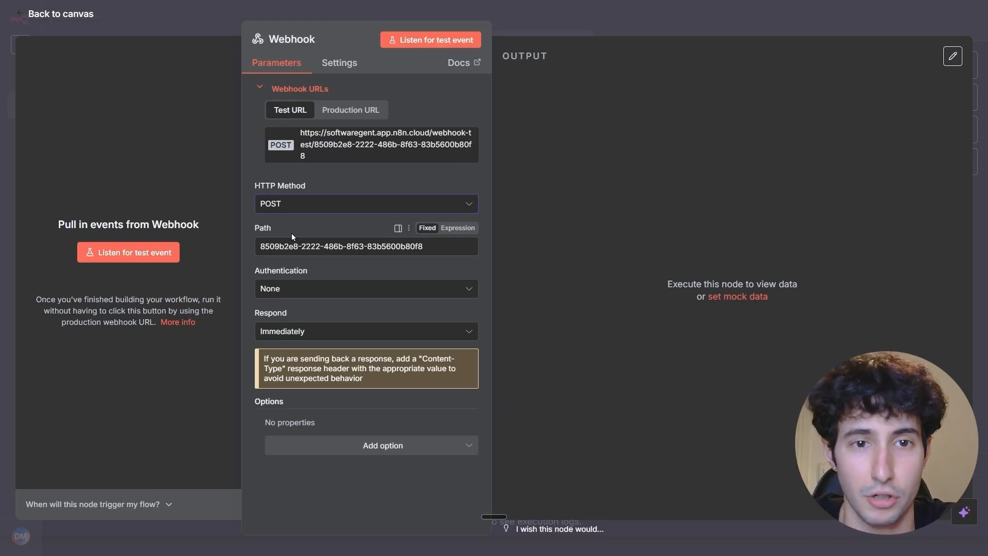
click(344, 149)
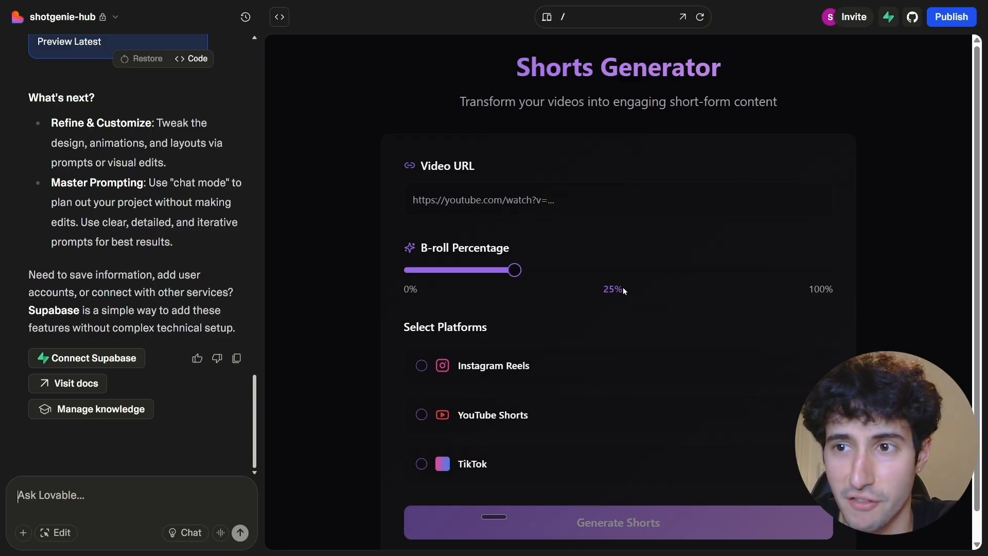
Ask Lovable to send all the data to the copied webhook URL as separate schemas and not all in one.
scroll(571, 273, down, 1)
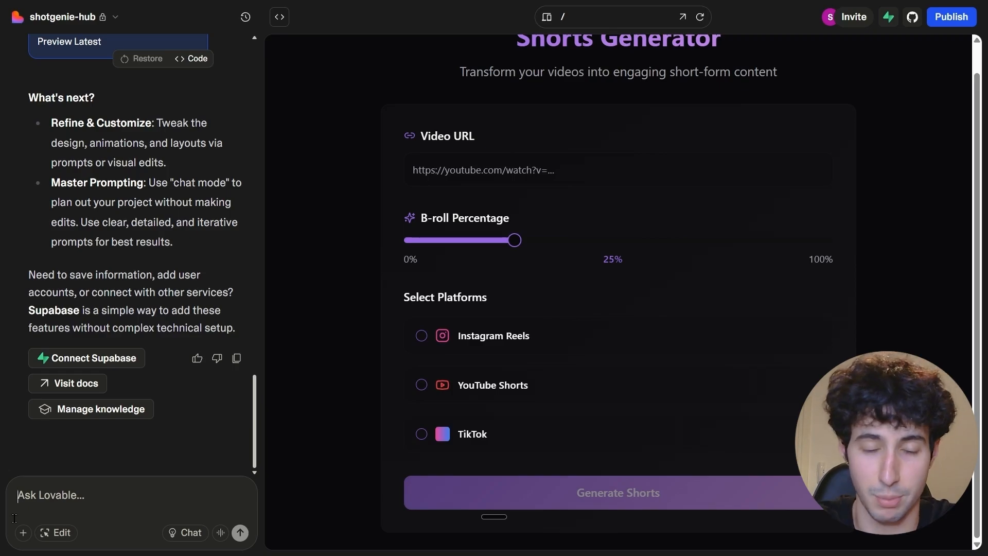
key(ctrl+v)
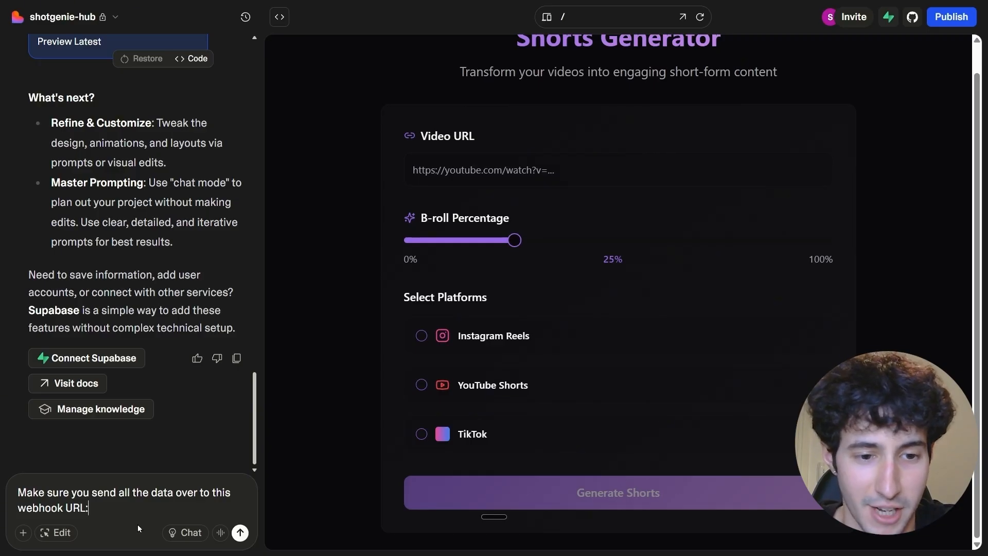
key(ctrl+v)
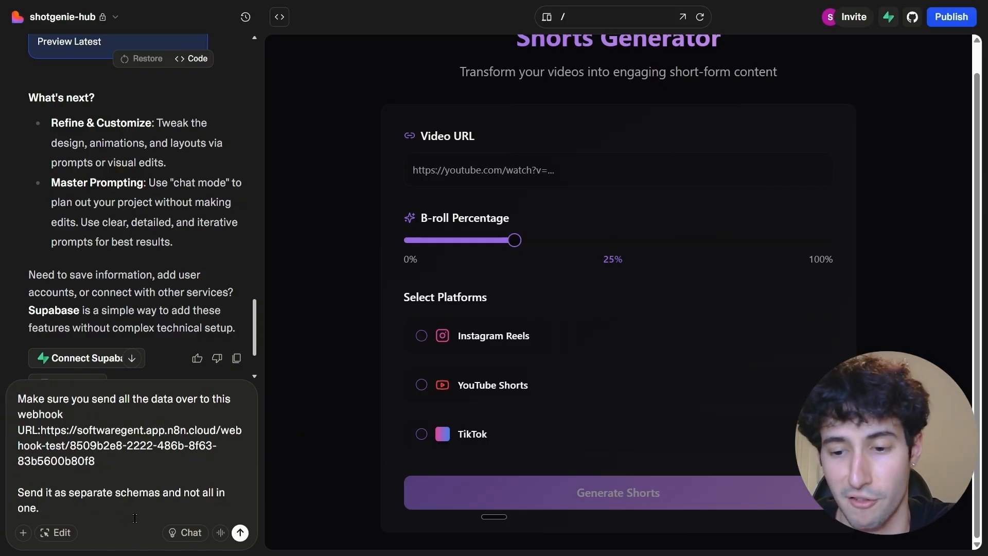
key(Return)
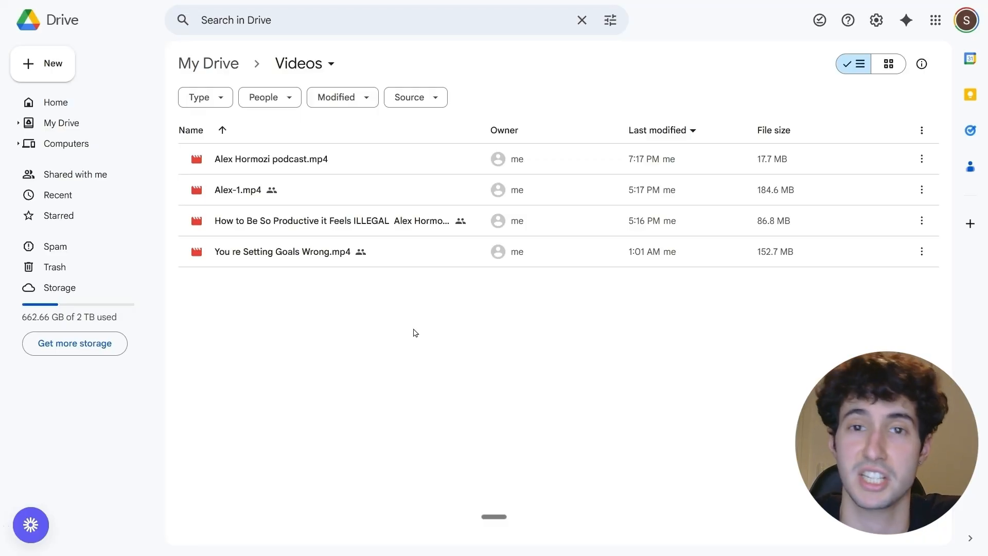
Share "Alex Hormozi podcast.mp4" in Google Drive with anyone with the link as Editor and copy the link.
double_click(286, 159)
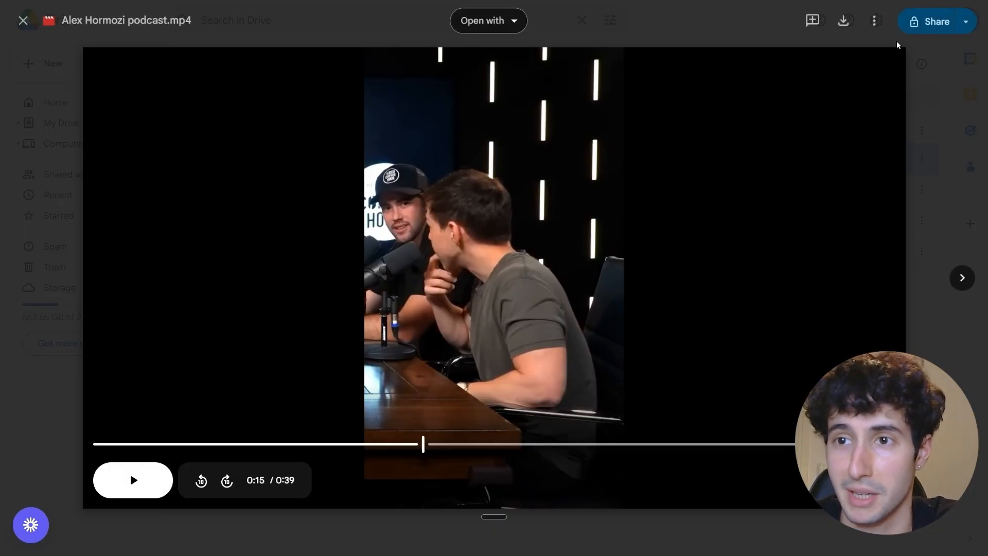
click(919, 23)
click(405, 332)
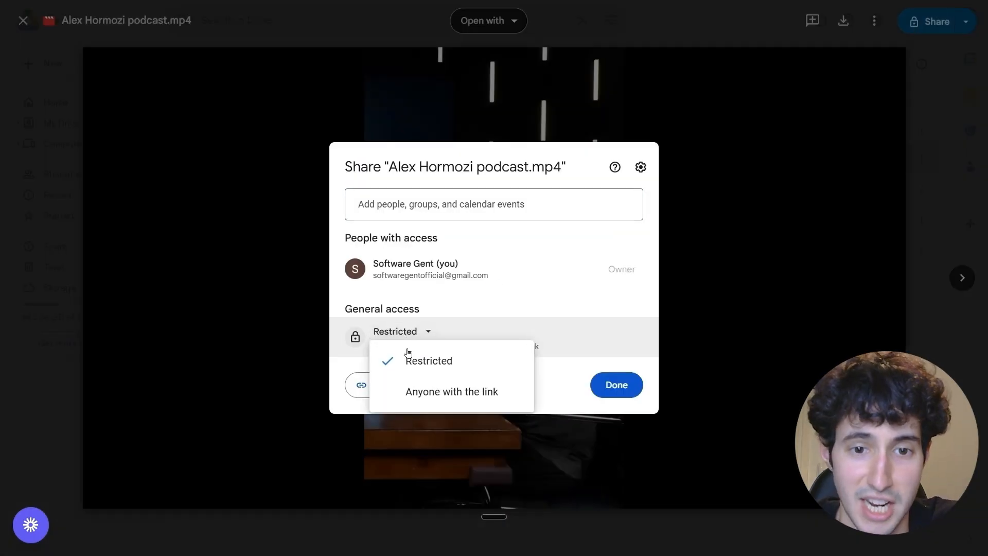
click(419, 393)
click(608, 314)
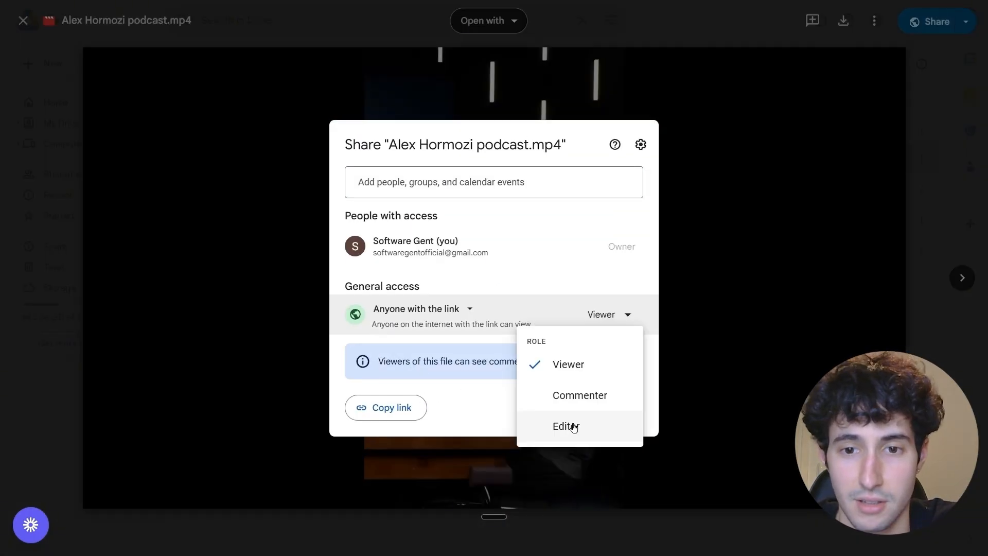
click(574, 426)
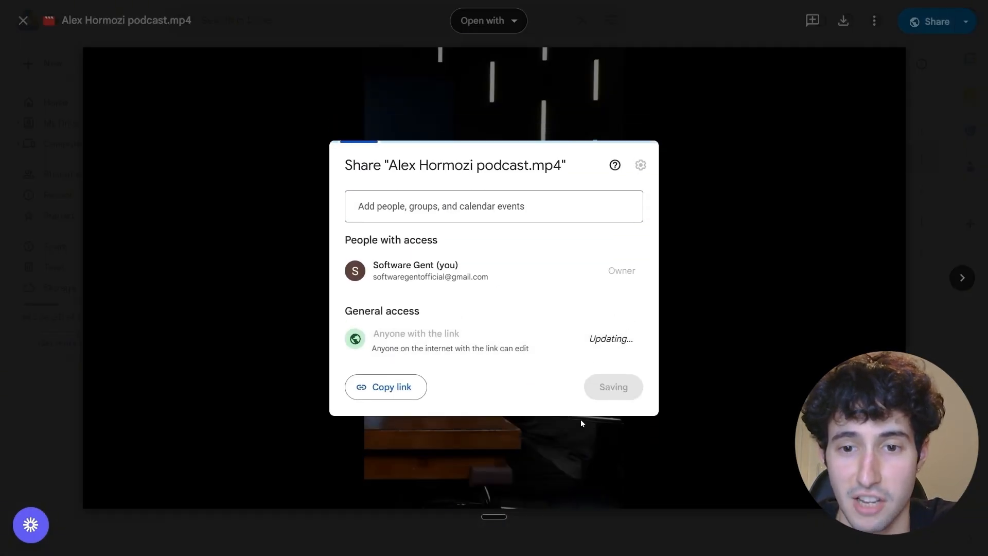
click(385, 390)
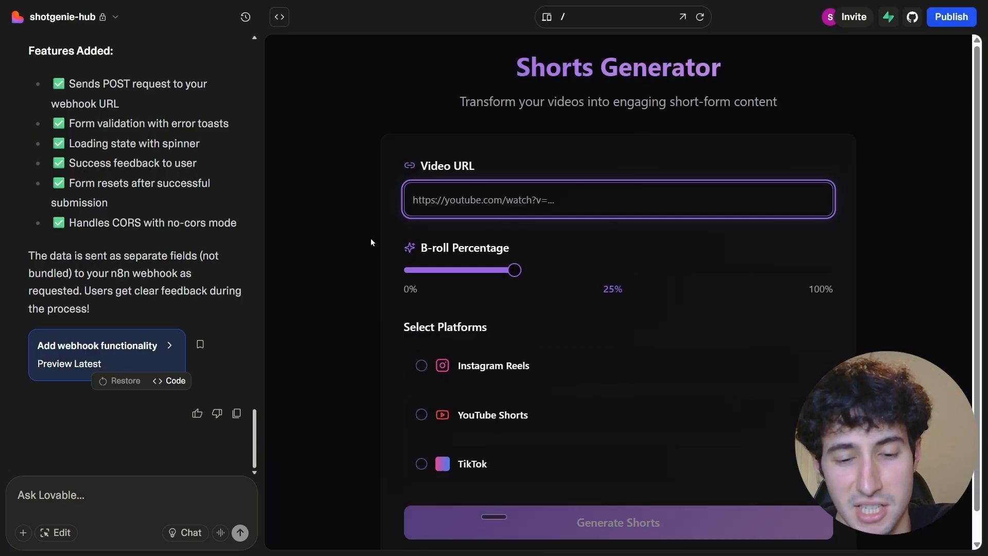
Fill in the Shorts Generator form with the copied Drive link, 35% B-roll, and Instagram Reels, YouTube Shorts and TikTok selected.
key(ctrl+v)
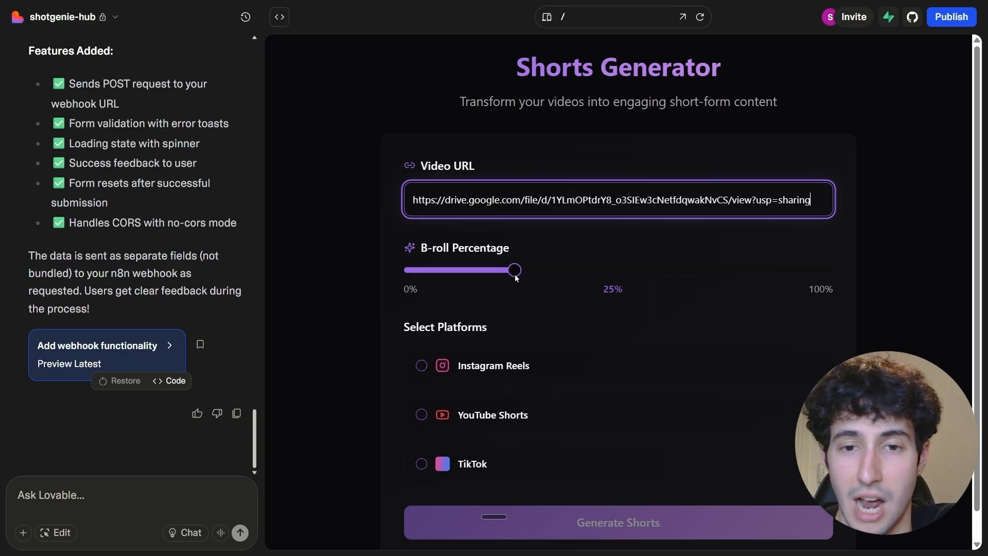
drag(516, 278, 543, 281)
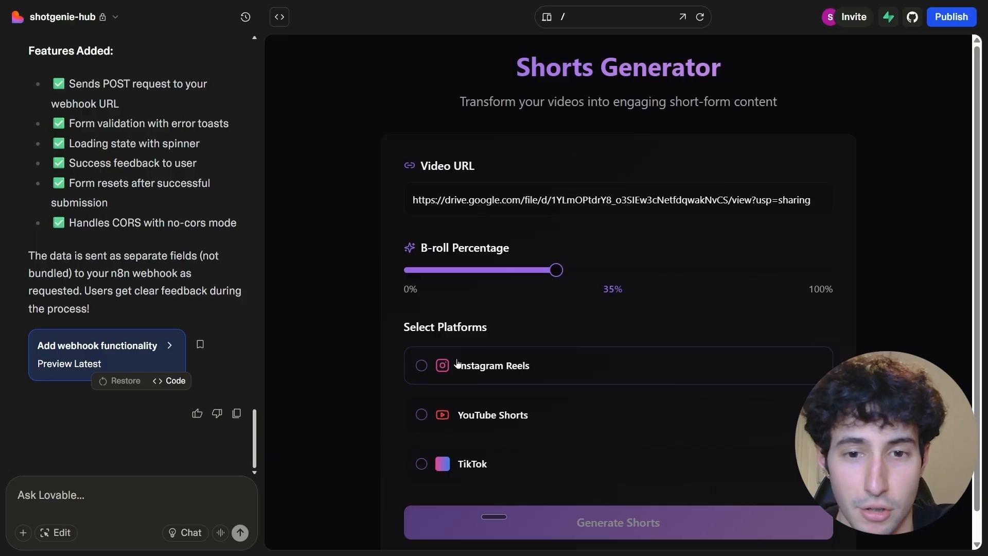
click(426, 369)
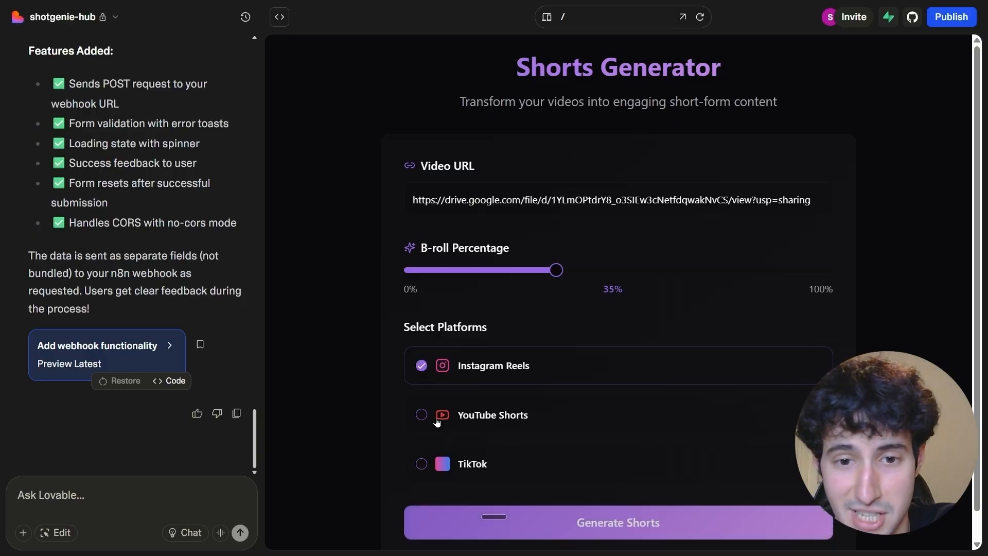
click(421, 415)
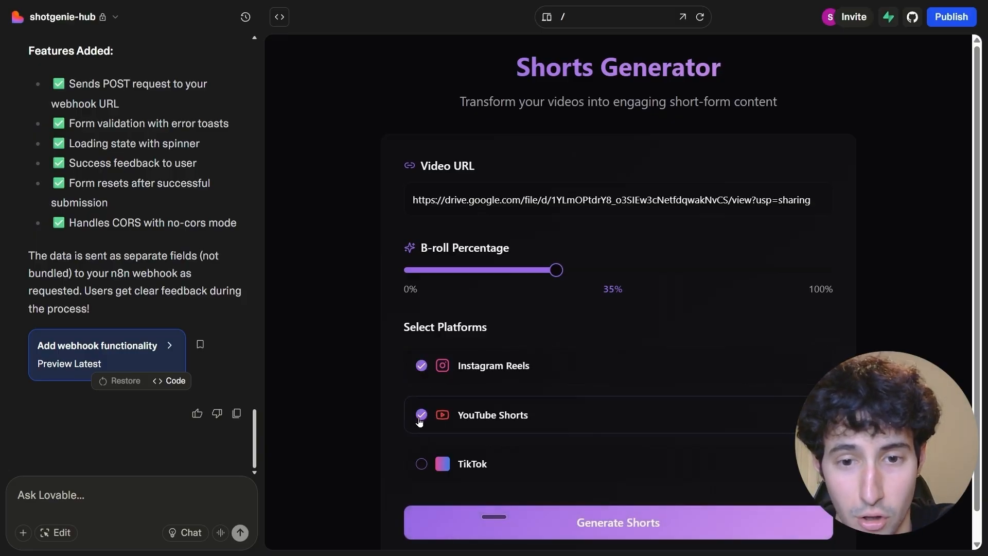
click(421, 465)
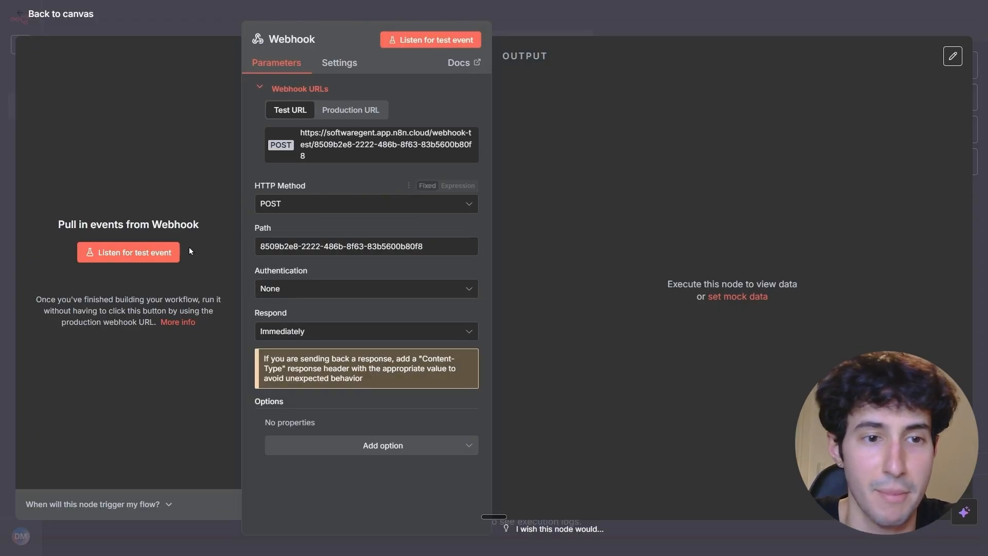
Capture a test event in the n8n Webhook node by submitting the Lovable form, and pin the received output data.
click(129, 260)
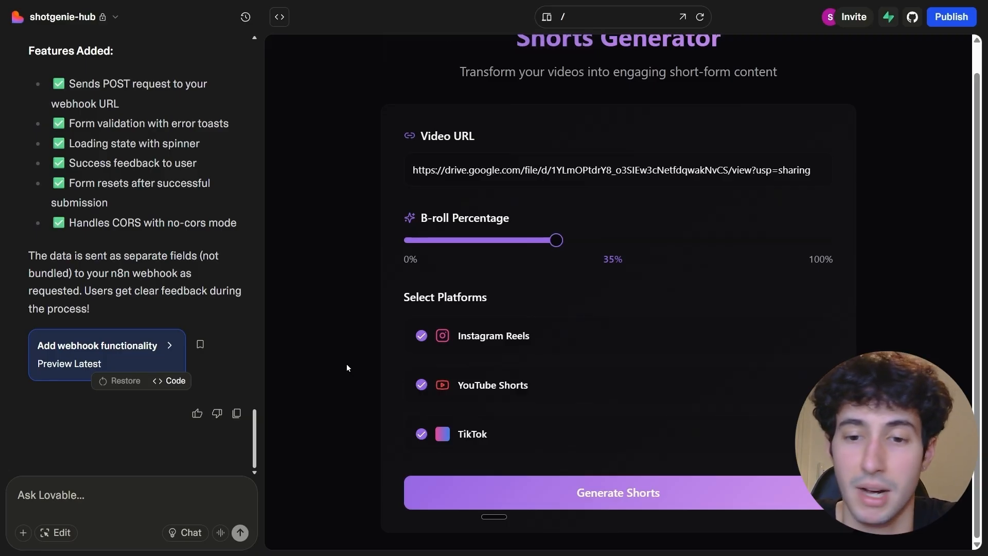
click(599, 494)
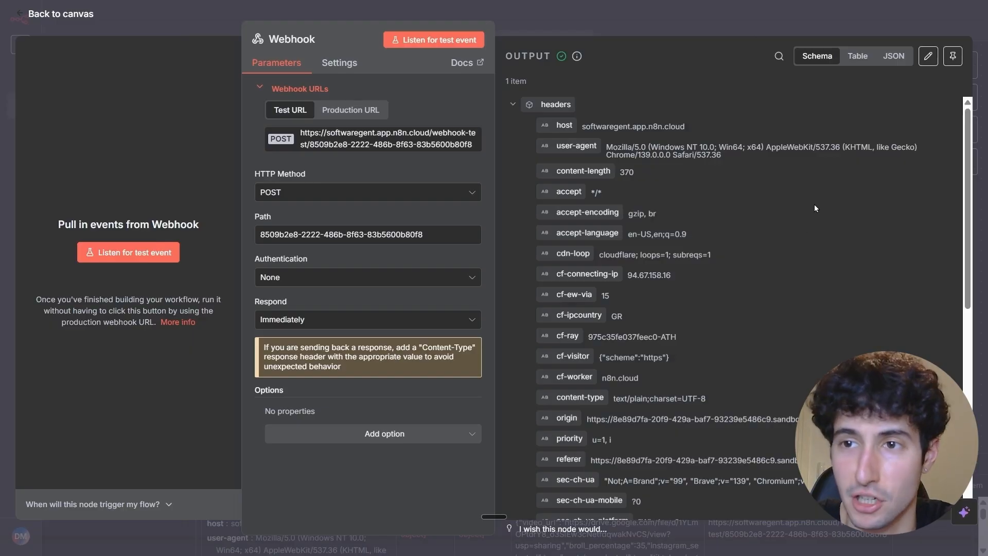
click(951, 59)
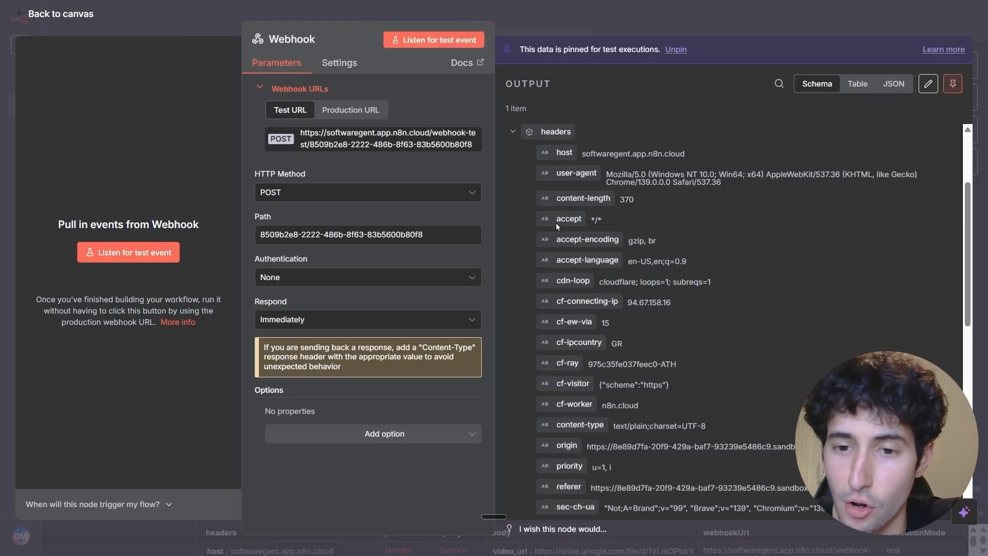
scroll(556, 222, down, 8)
scroll(564, 237, down, 5)
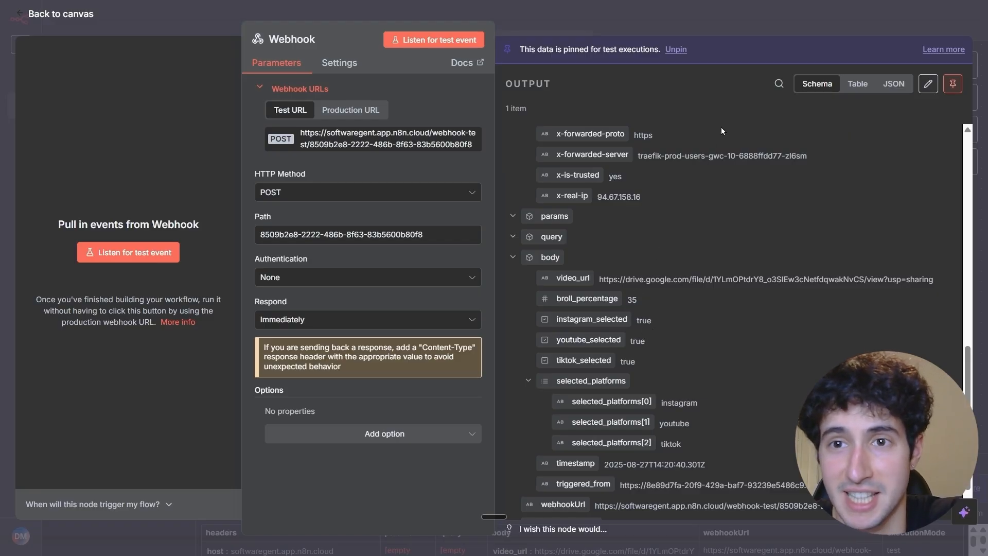
click(743, 27)
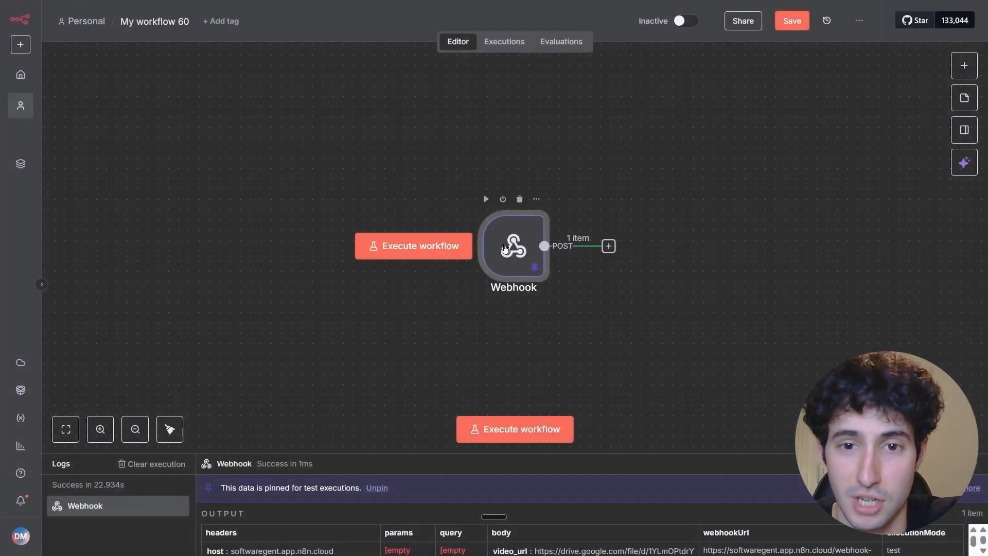
Move the Webhook node aside on the canvas and add an HTTP Request node after it.
drag(508, 261, 297, 260)
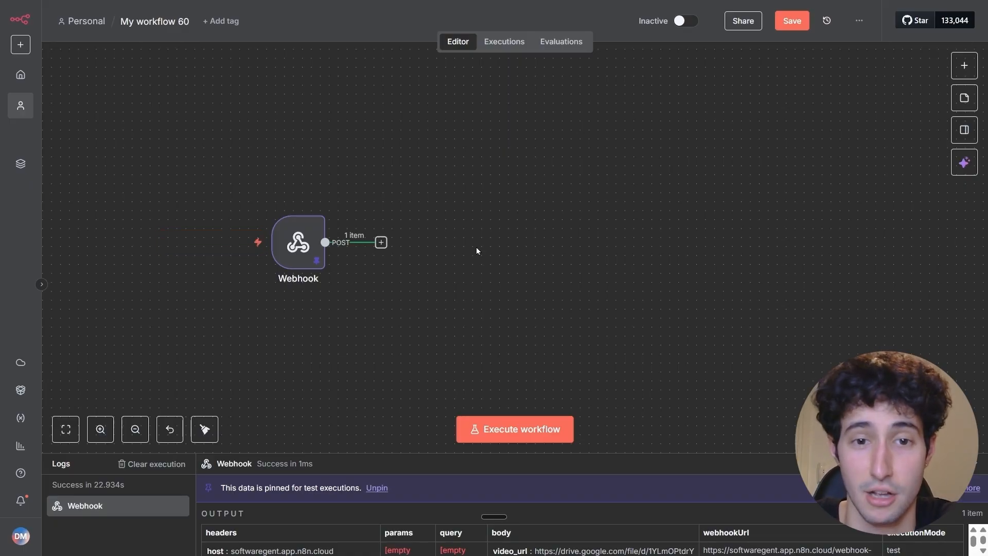
click(380, 243)
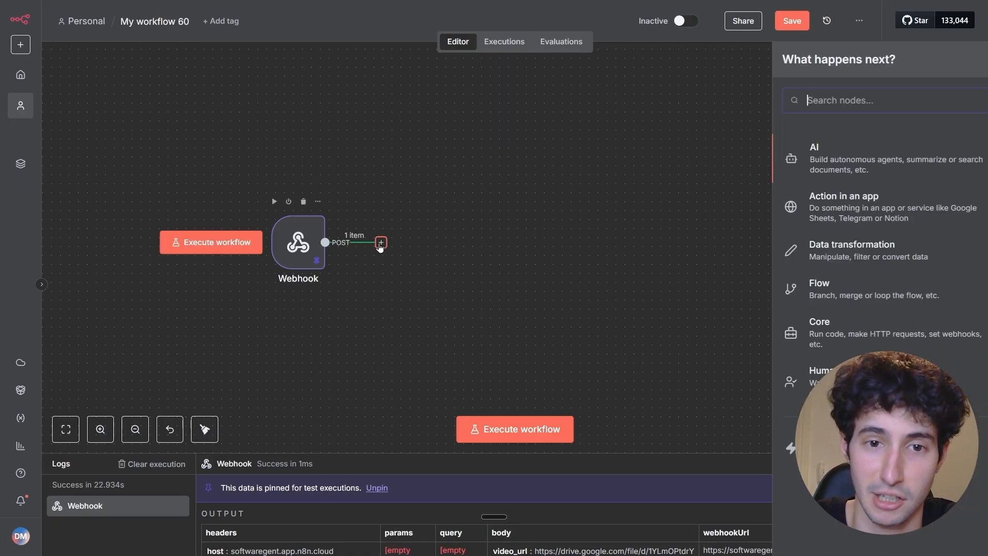
text(http)
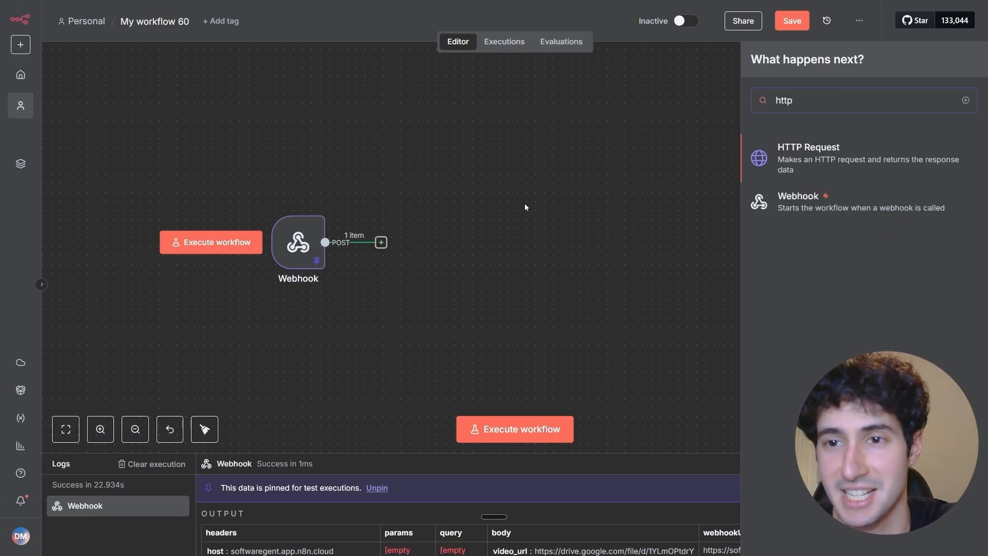
click(769, 160)
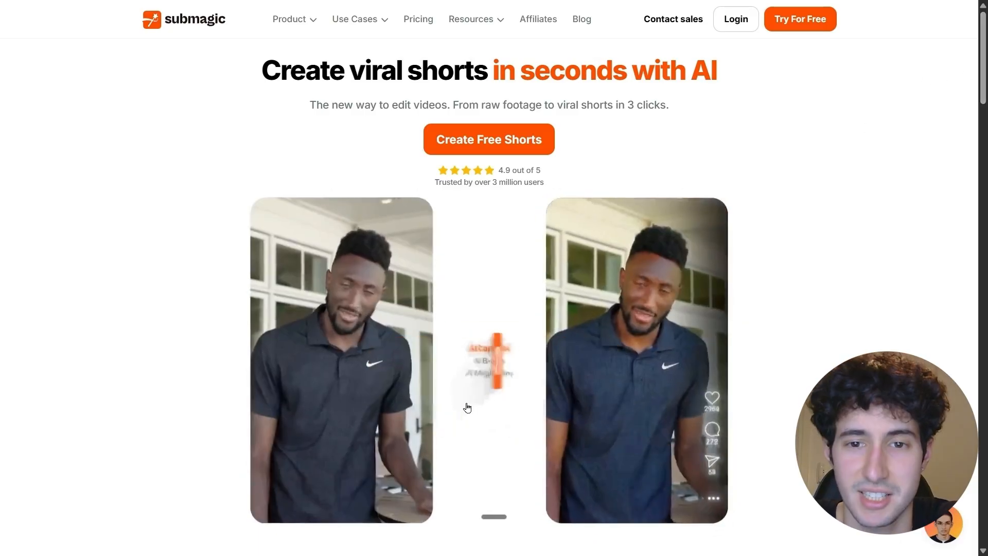
Switch to the Submagic website, look over its home page and start the free trial.
scroll(960, 114, down, 2)
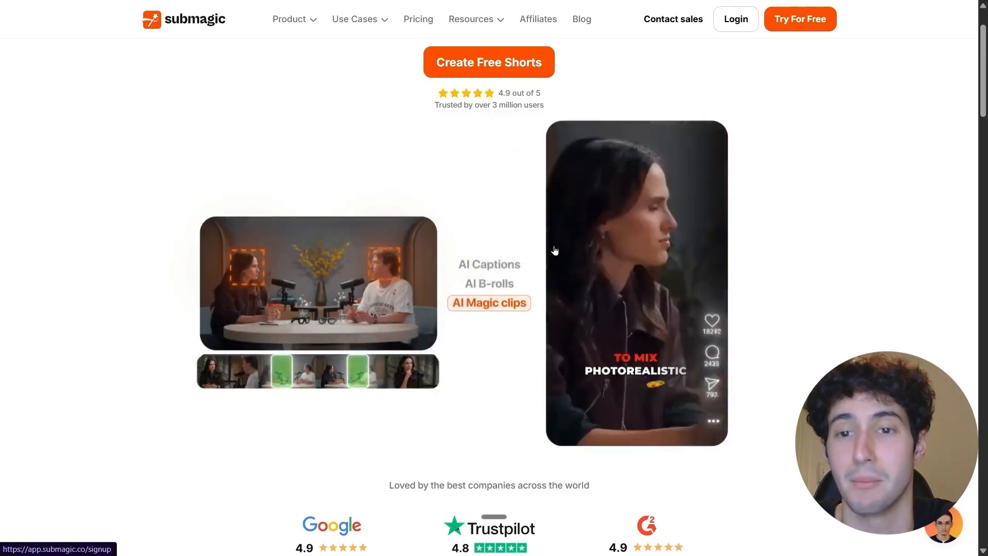
scroll(822, 139, up, 2)
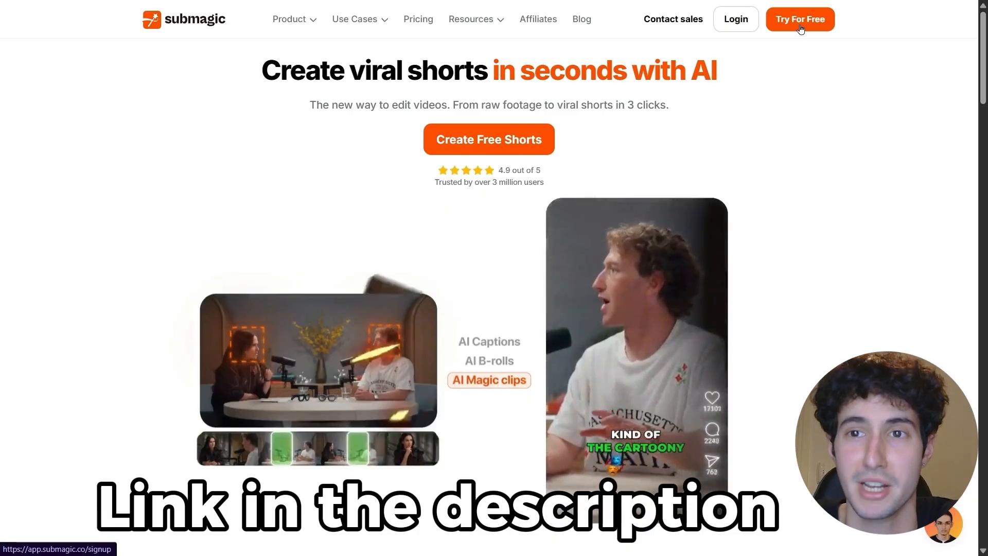
click(800, 23)
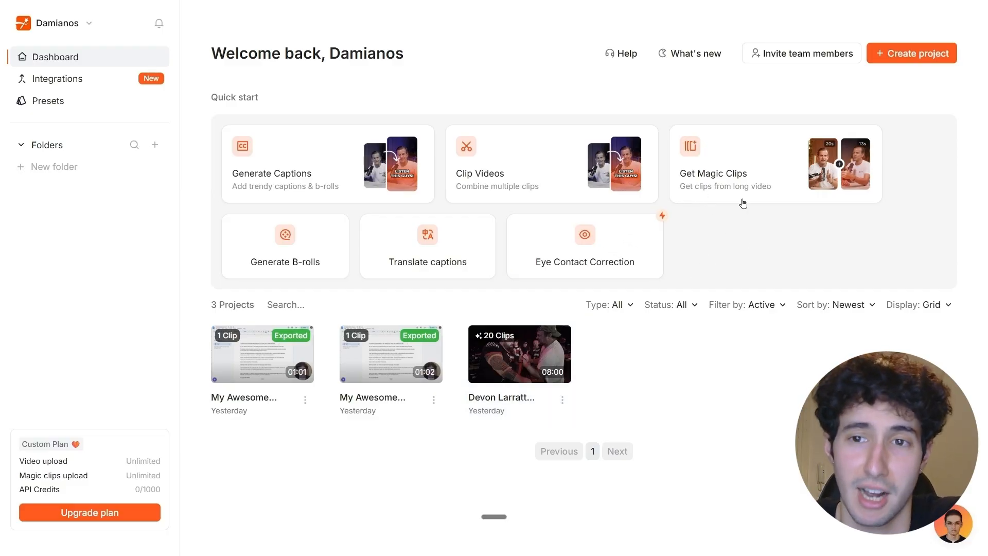
Look at the Get Magic Clips video source options on the Submagic dashboard and close the dialog.
click(745, 181)
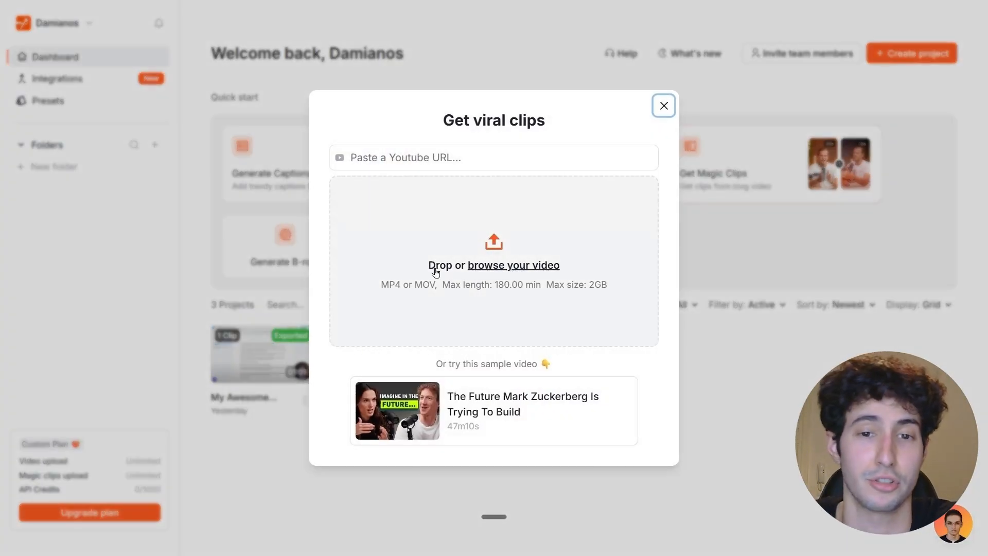
click(376, 160)
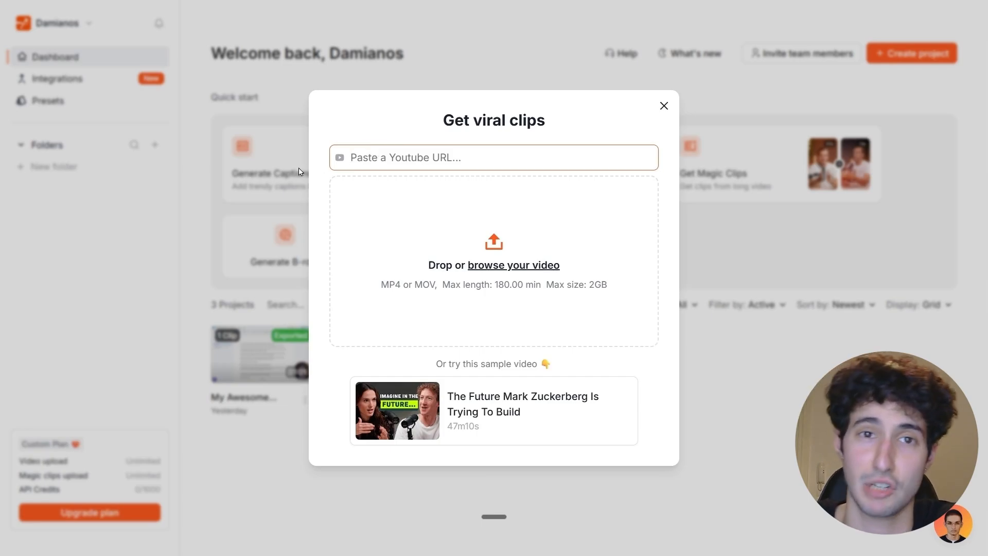
click(663, 107)
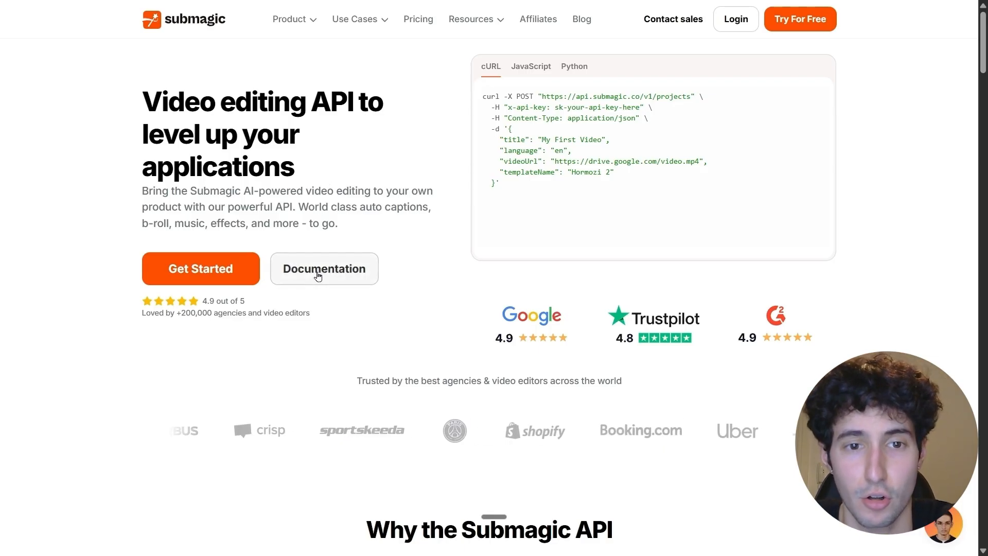
Open the Create Project reference in the Submagic API documentation and copy its cURL example request.
click(342, 271)
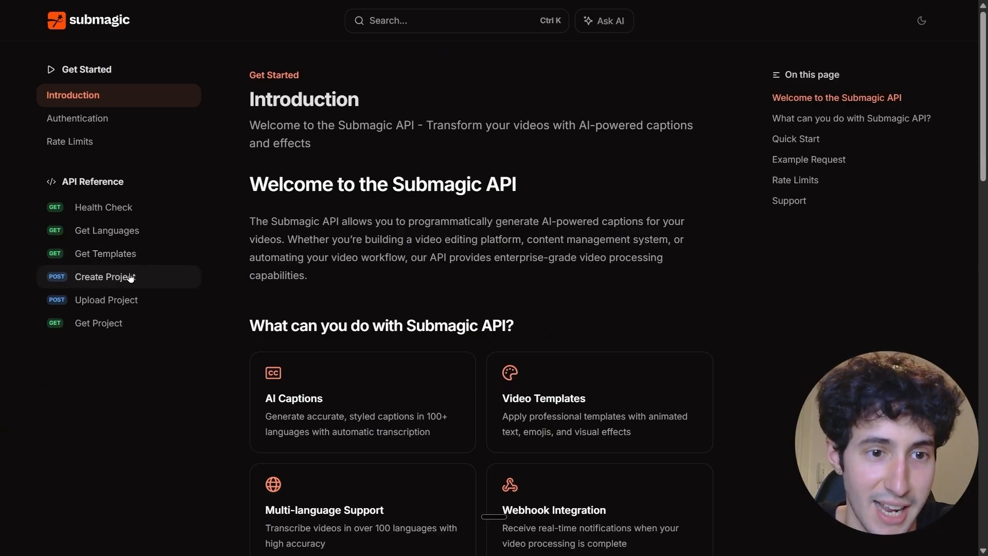
click(98, 280)
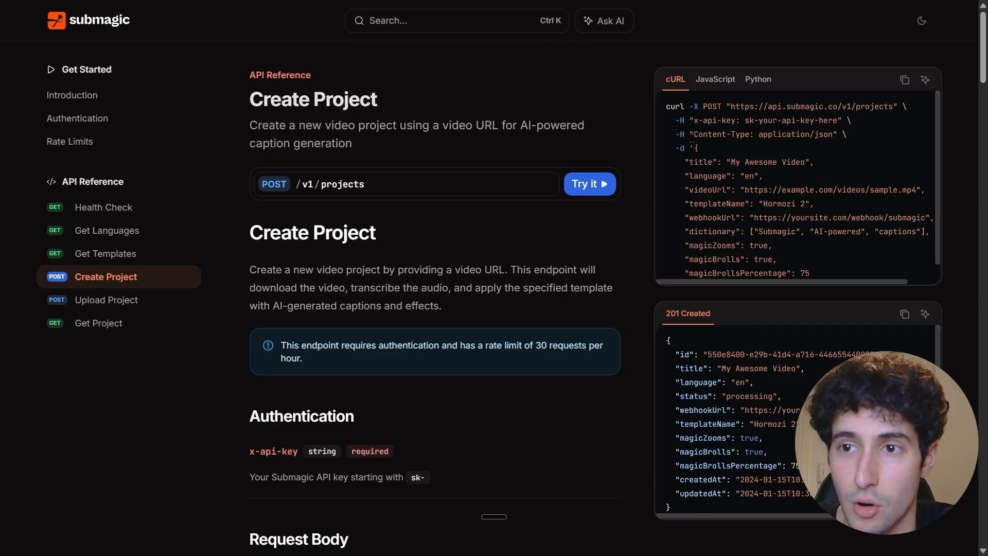
click(902, 83)
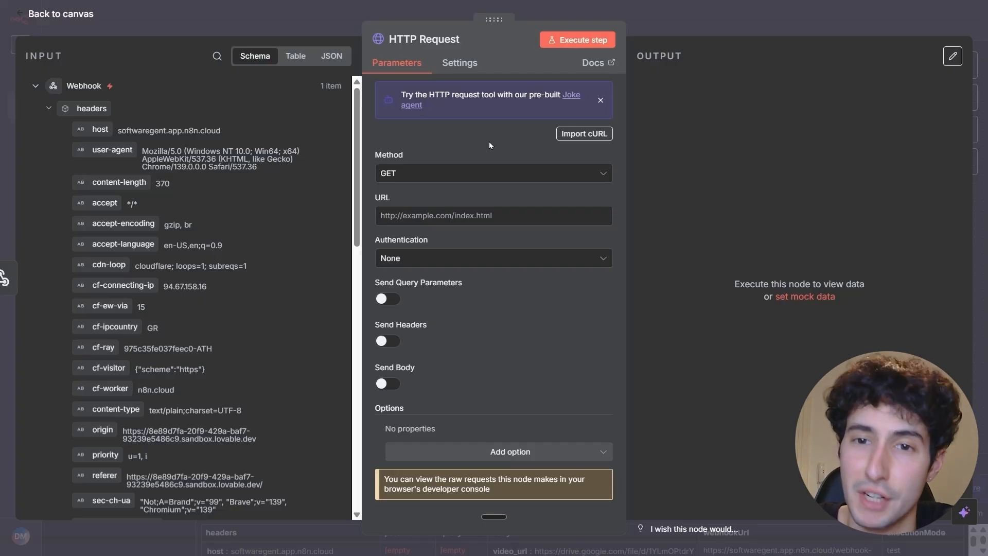
Import the copied Submagic cURL command into the n8n HTTP Request node.
click(568, 132)
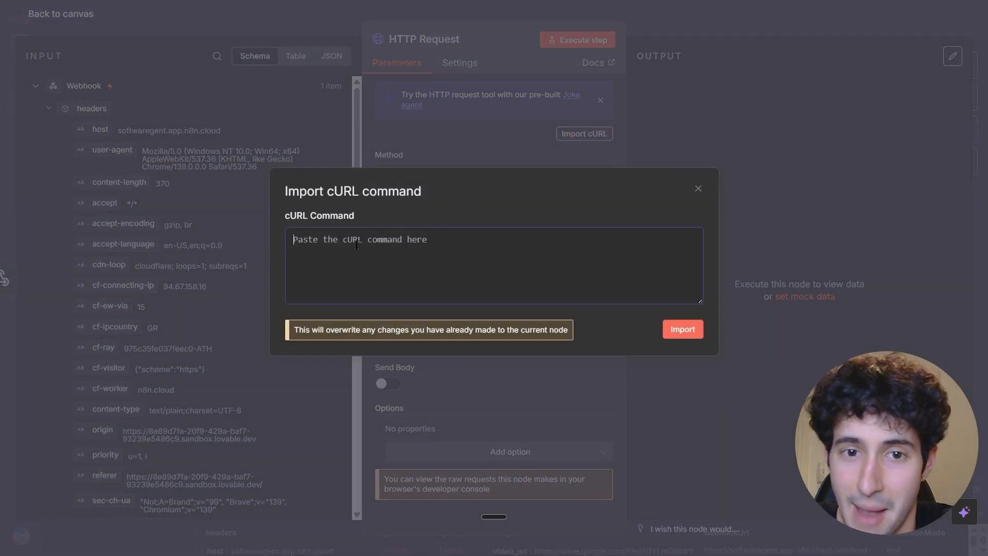
key(ctrl+v)
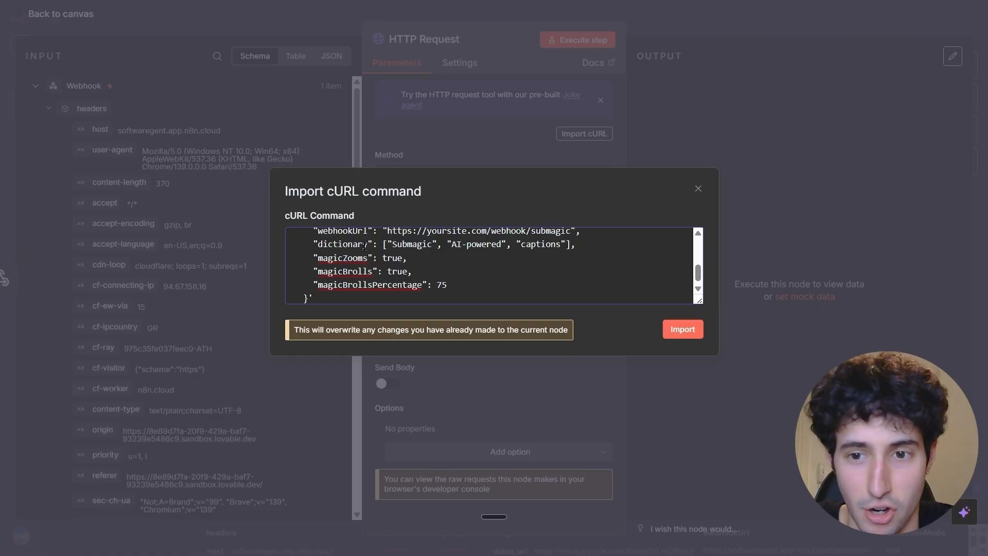
click(677, 335)
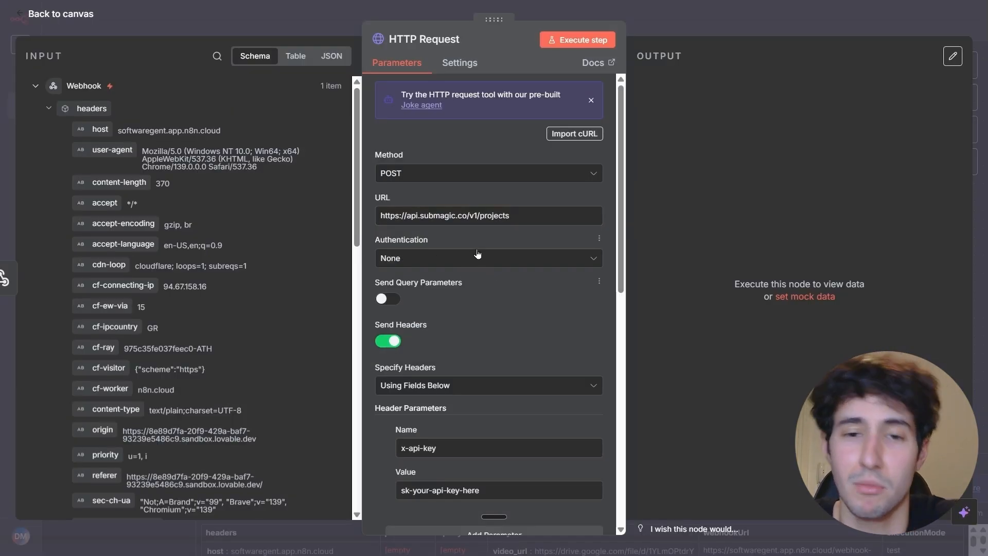
Examine the HTTP Request node's imported URL, header and body settings, especially the value of the x-api-key header.
scroll(484, 244, down, 2)
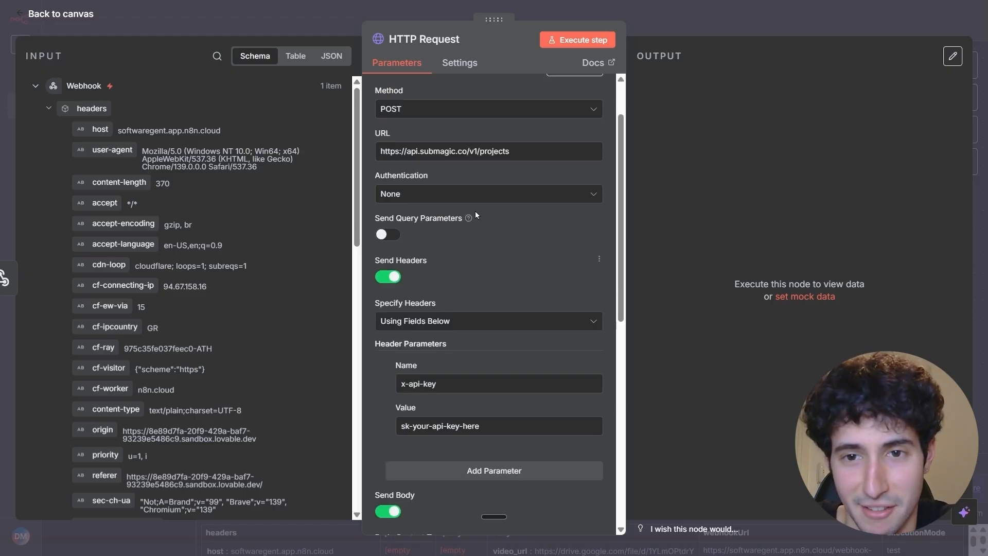
scroll(466, 240, down, 2)
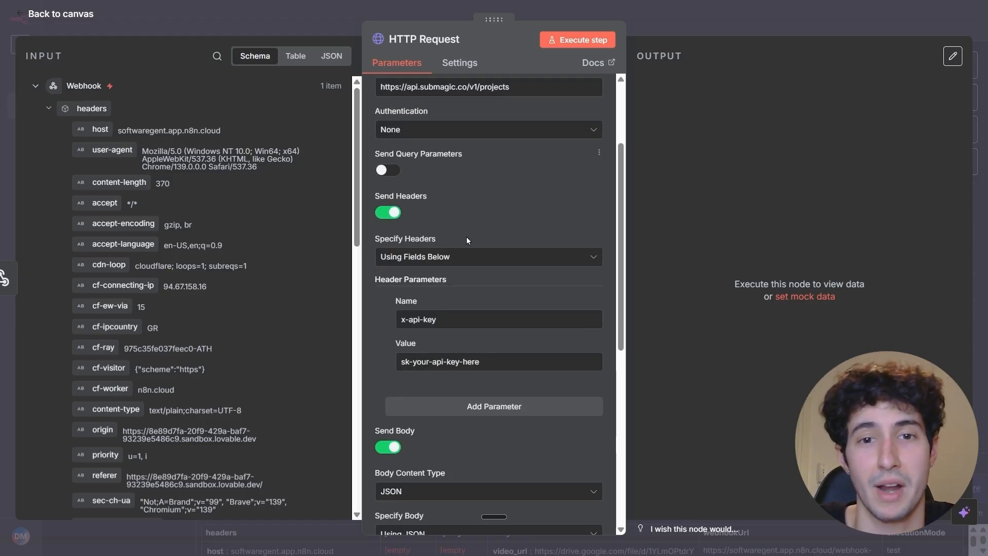
scroll(467, 240, down, 2)
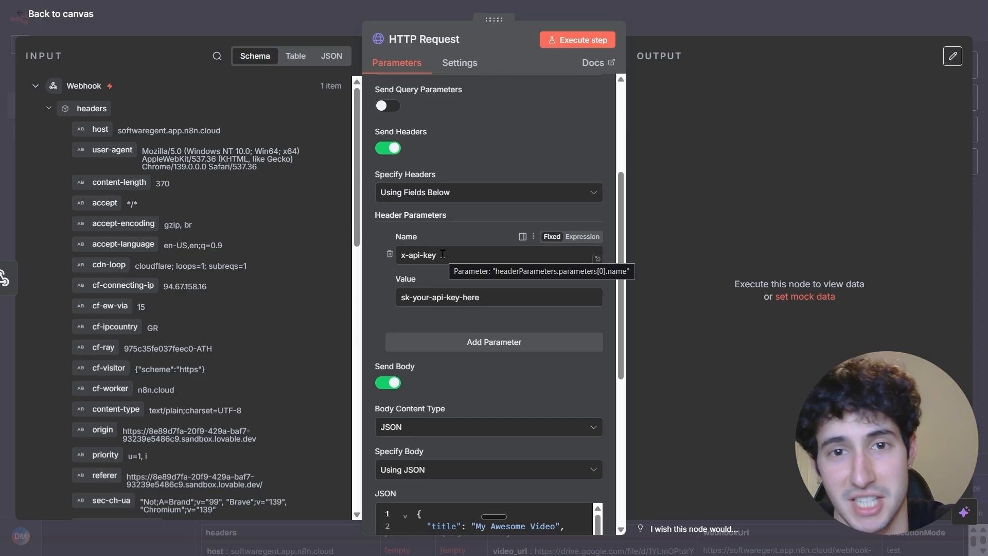
scroll(499, 261, up, 2)
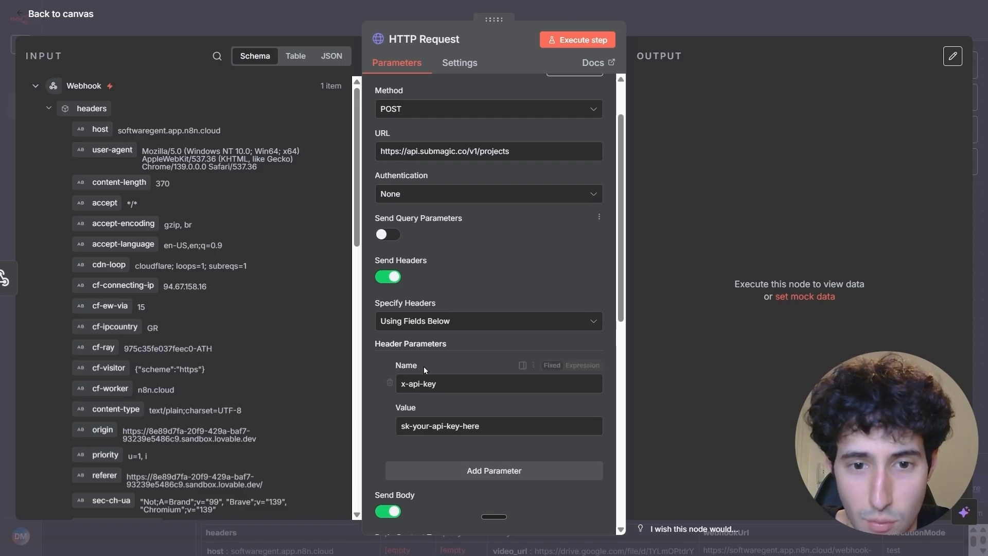
scroll(424, 366, down, 1)
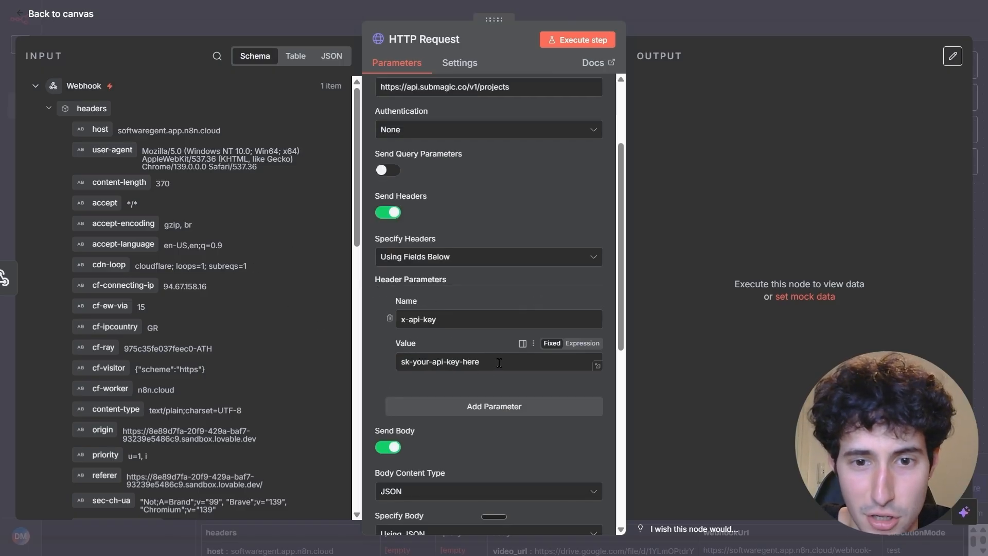
drag(495, 362, 392, 367)
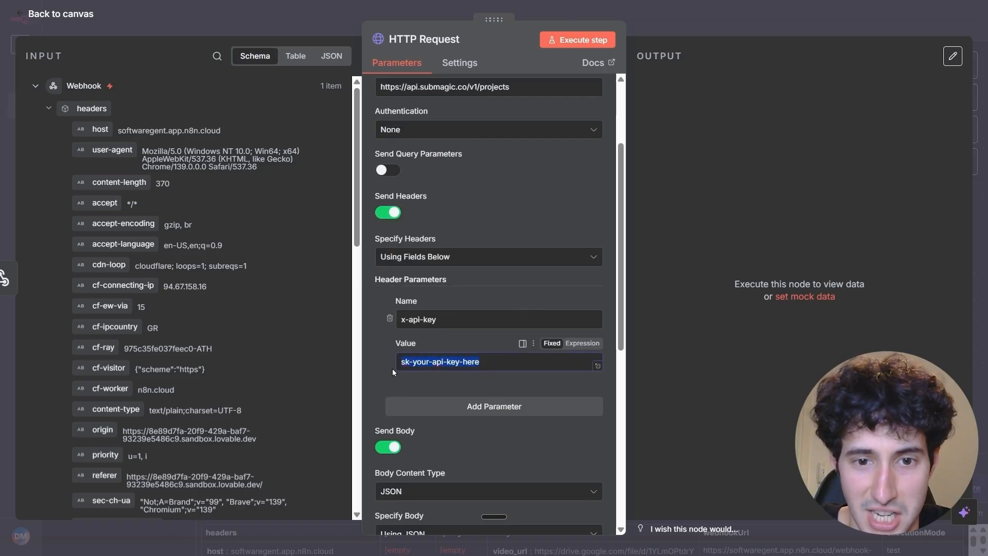
click(486, 216)
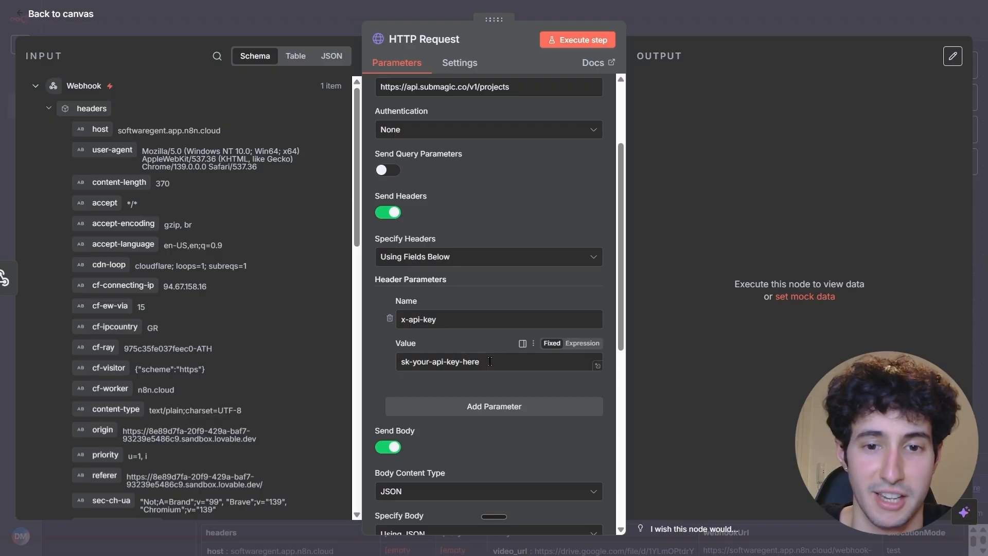
drag(496, 361, 392, 365)
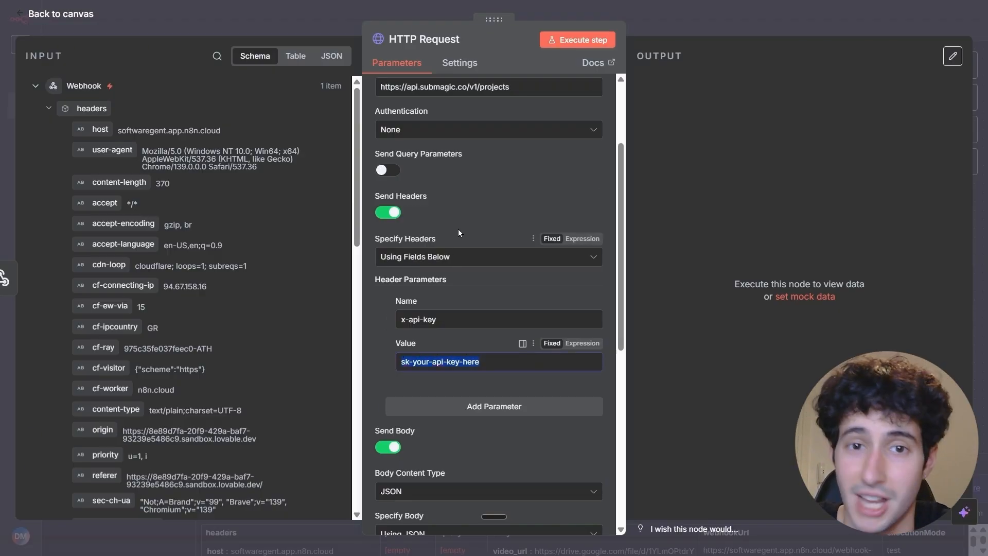
click(481, 197)
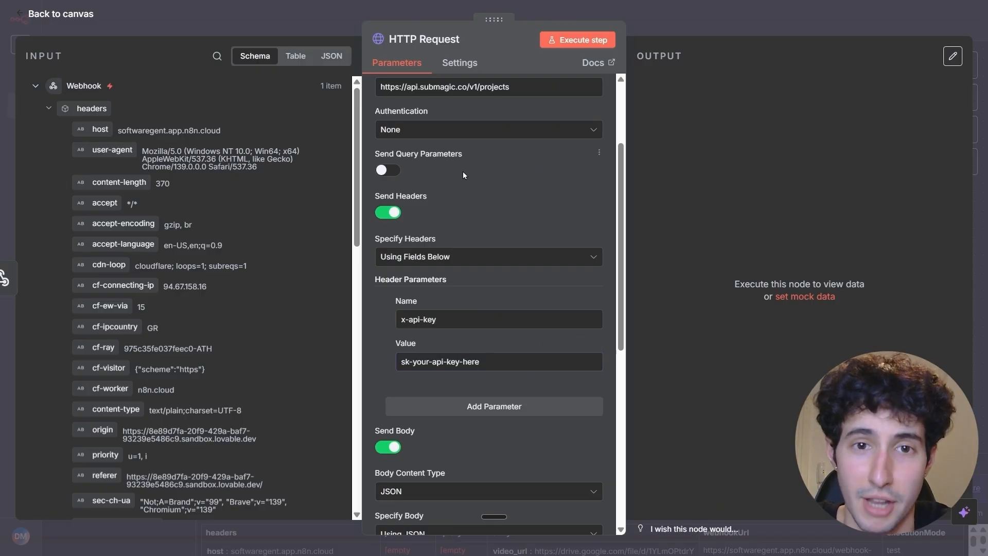
Set the HTTP Request node's authentication to Generic Credential Type with Header Auth as the generic auth type.
click(436, 136)
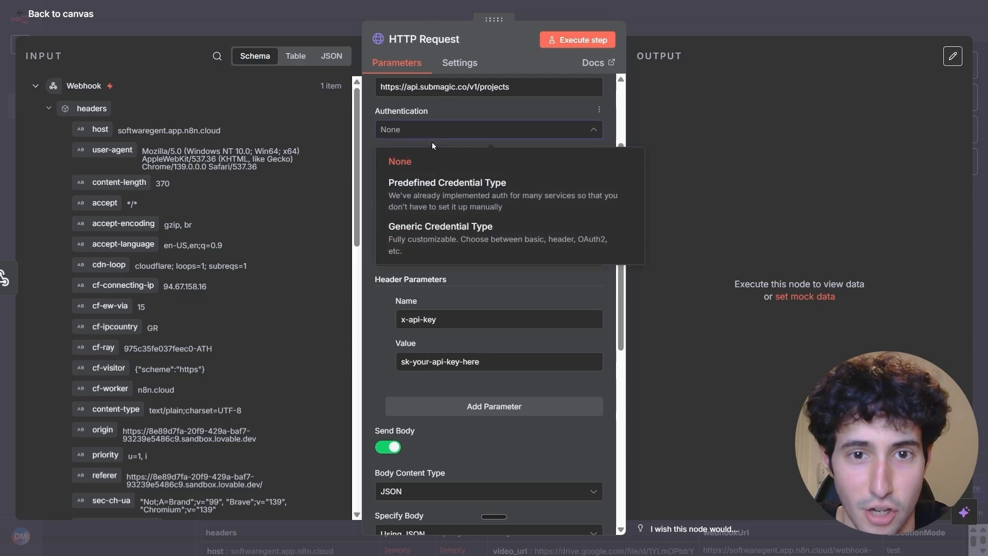
click(425, 246)
click(402, 173)
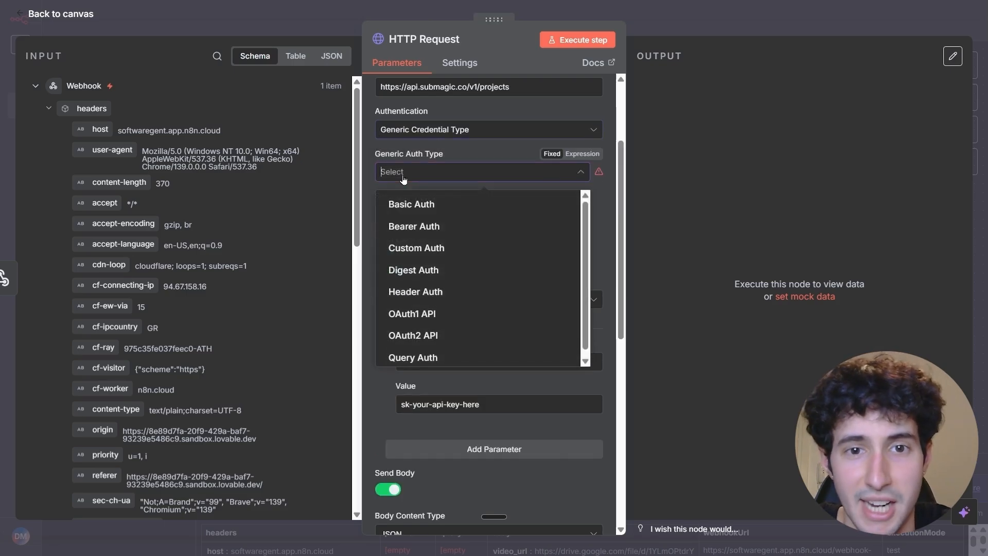
click(412, 292)
Create a new Header Auth credential and set its header name to x-api-key.
click(430, 215)
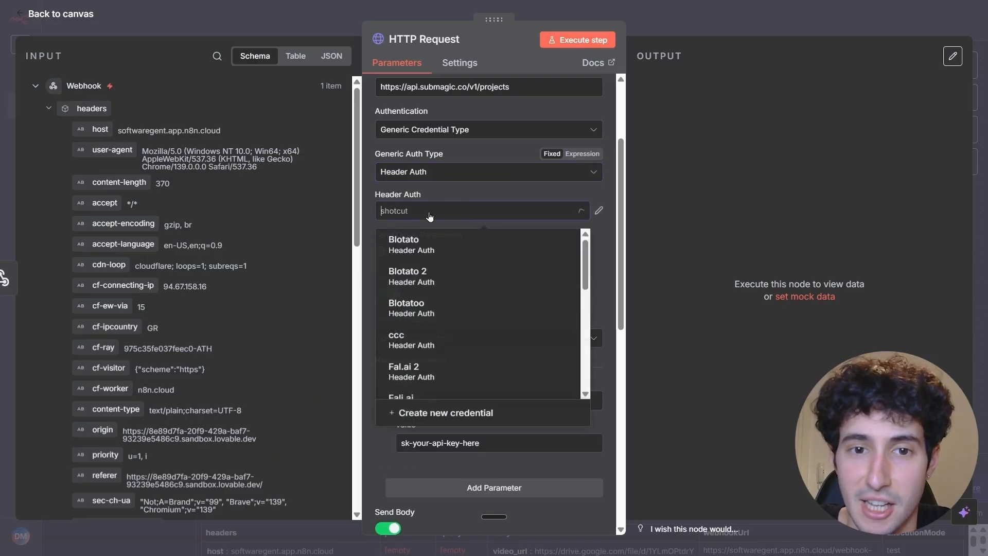
click(438, 420)
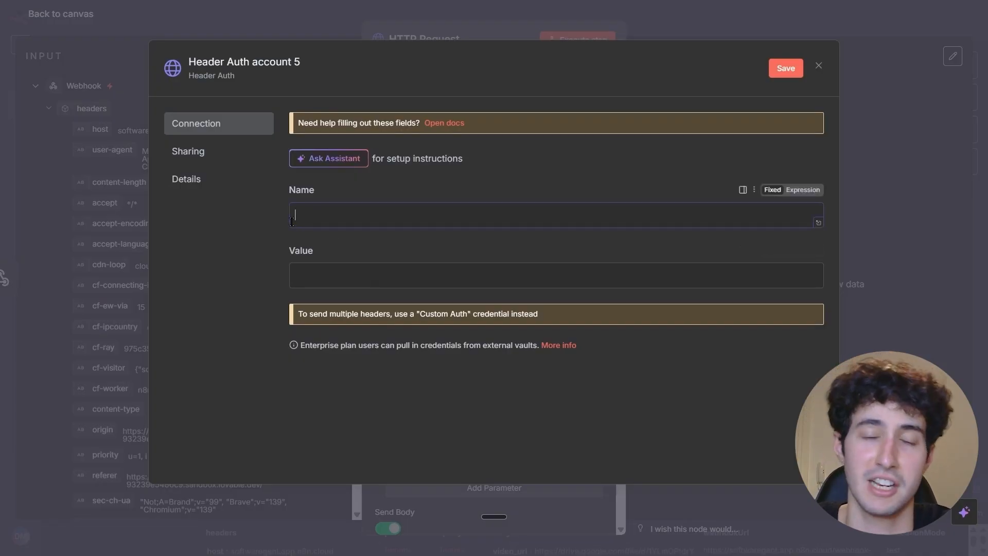
text(x-)
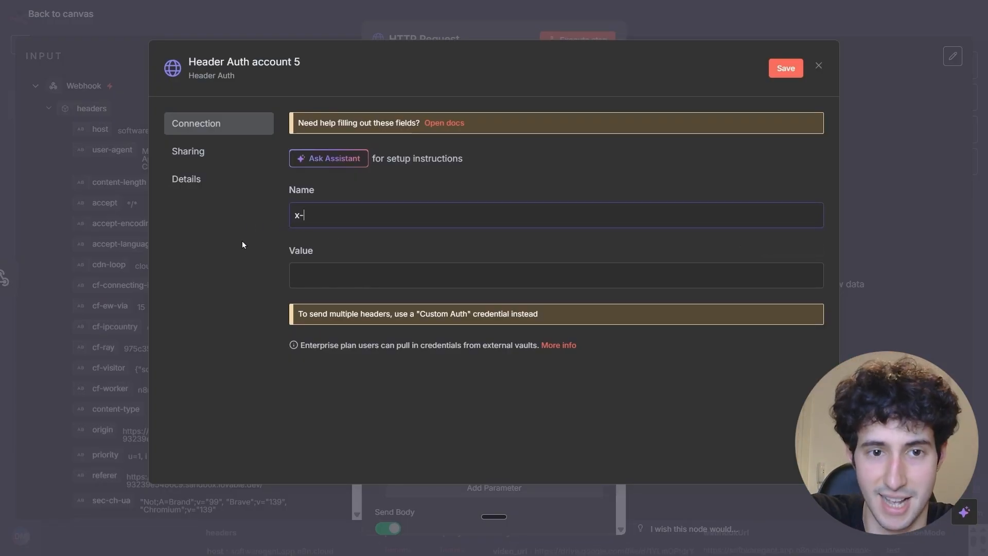
text(api-key)
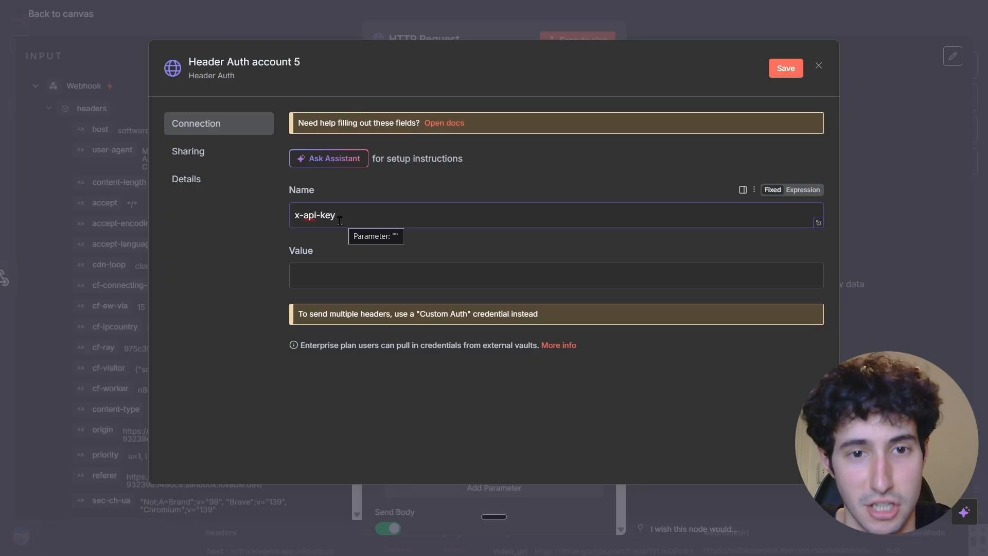
click(302, 271)
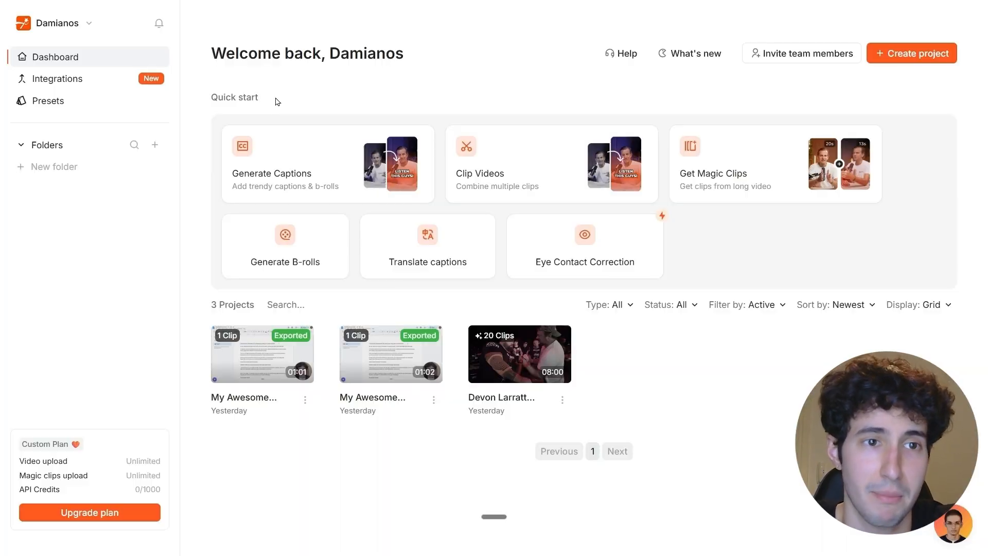
Switch to Submagic, open the API section of the account settings, regenerate the API key and copy it.
click(85, 28)
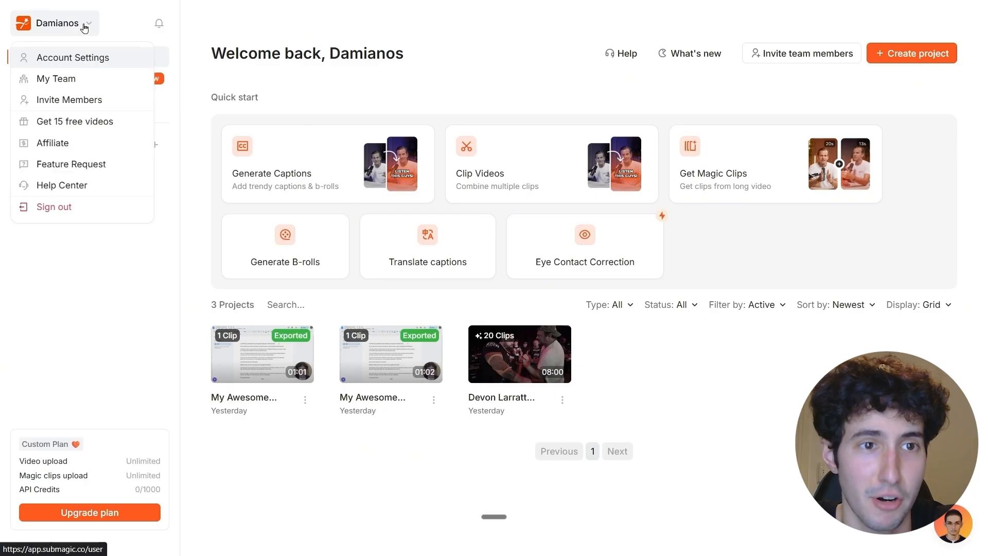
click(58, 65)
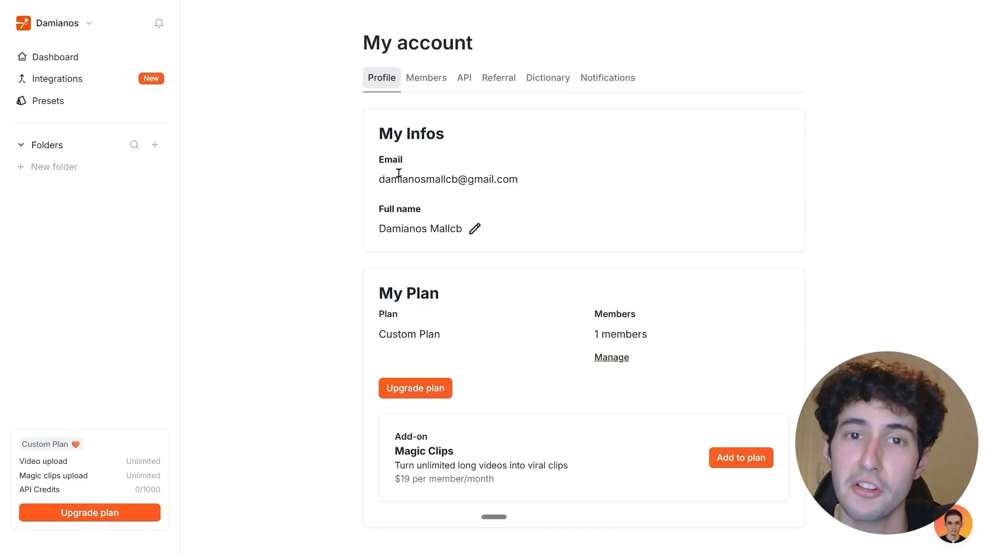
click(462, 84)
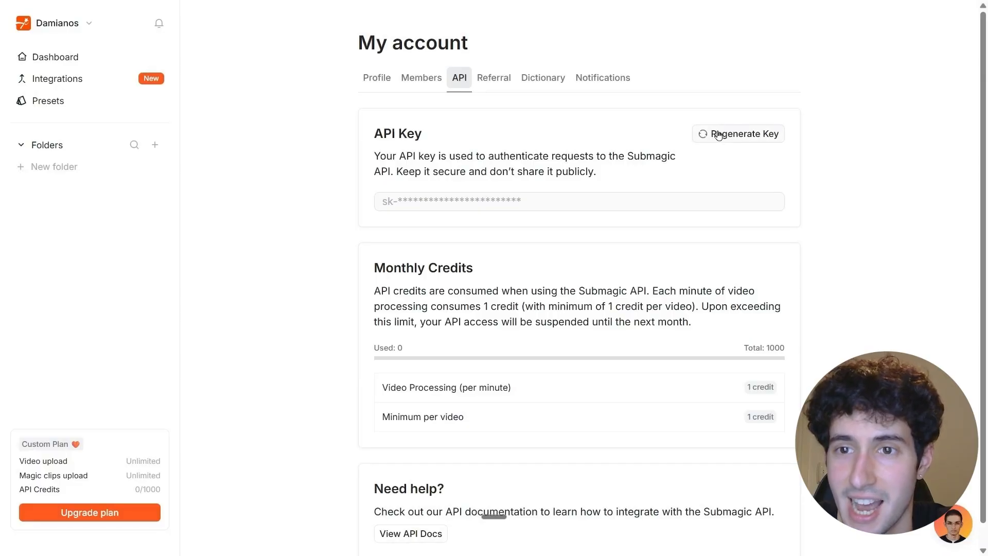
click(719, 134)
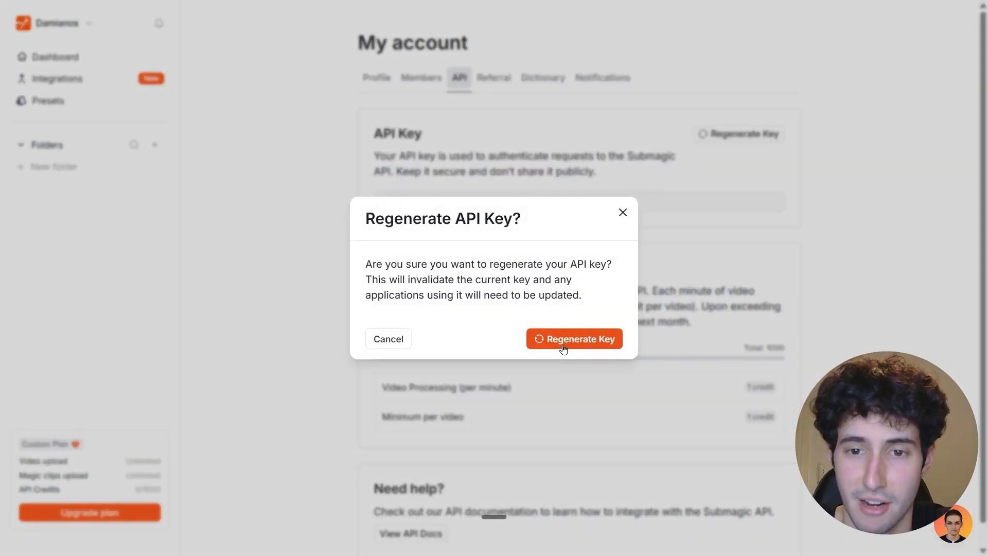
click(564, 349)
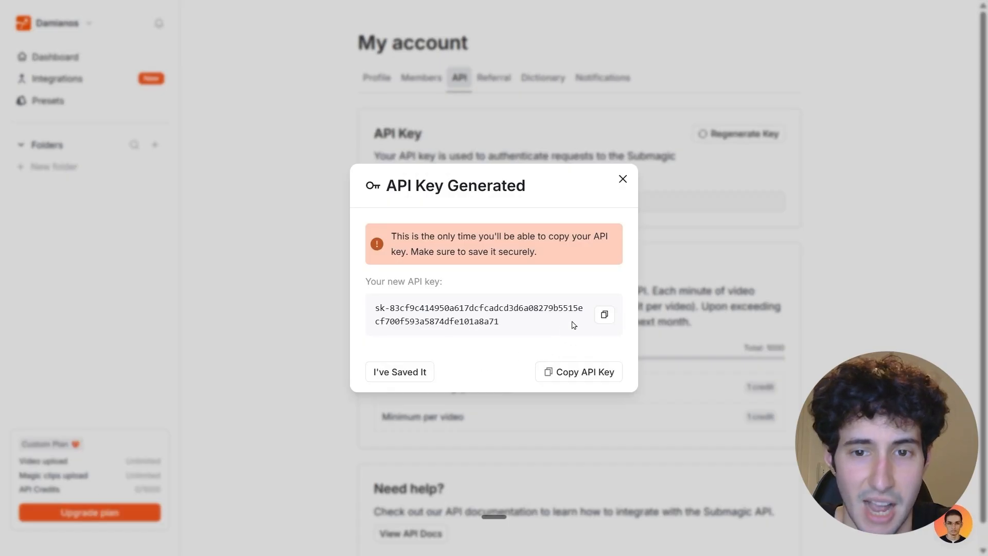
click(563, 376)
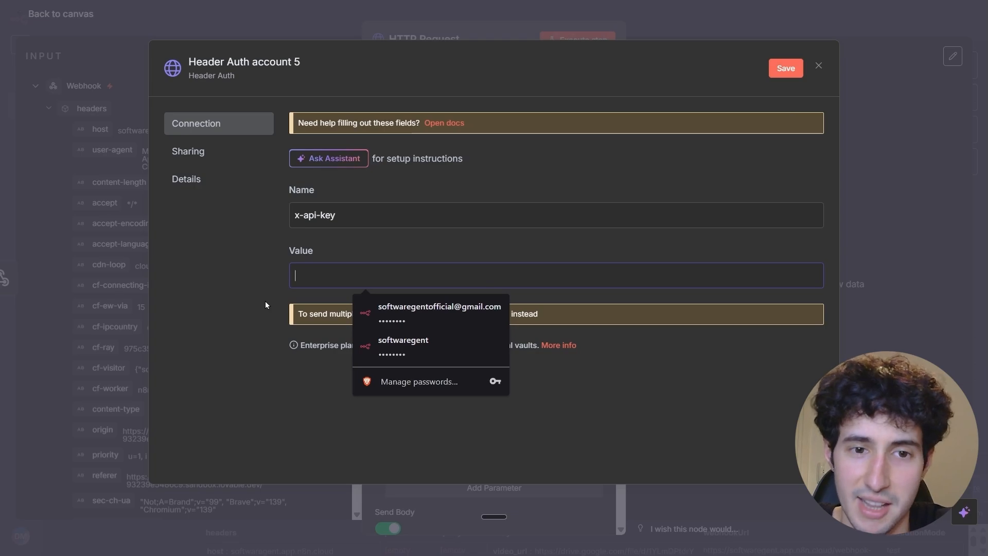
Back in n8n, paste the API key as the credential's header value, rename the credential Submagic, save and close it.
key(ctrl+v)
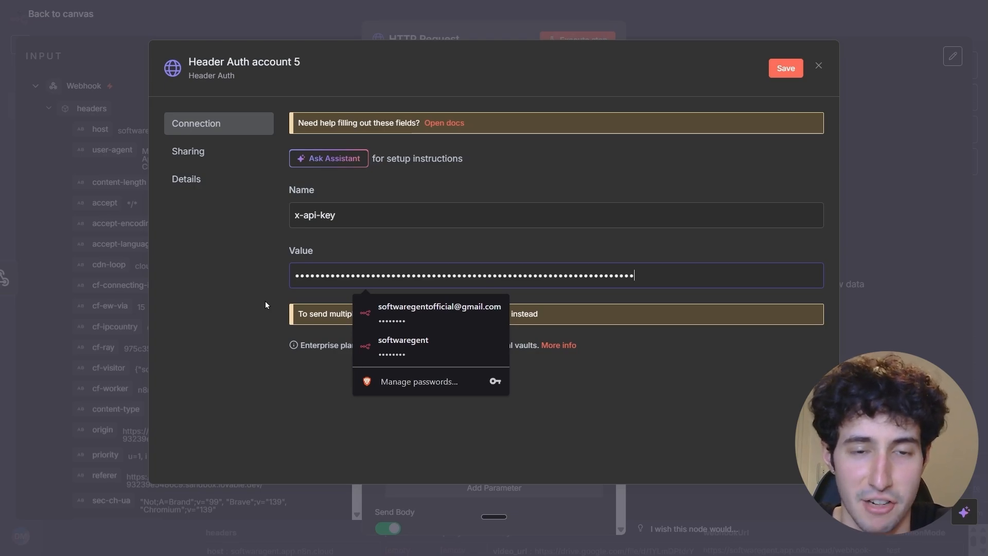
click(269, 65)
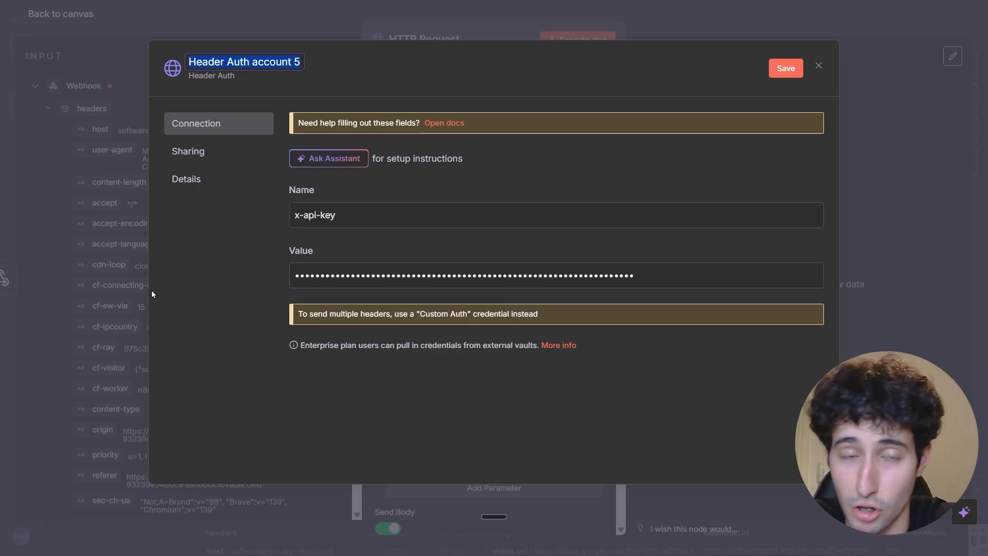
key(BackSpace)
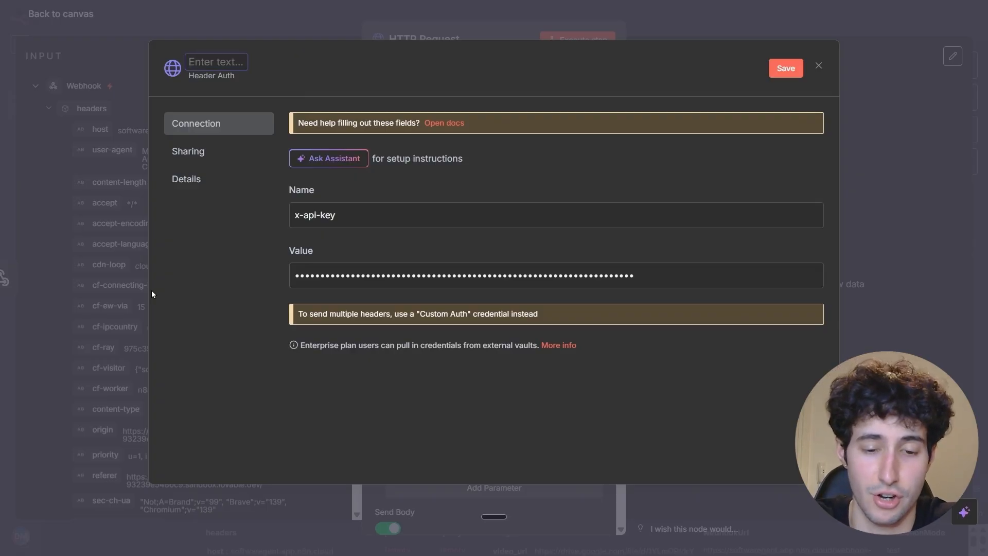
text(Submagic)
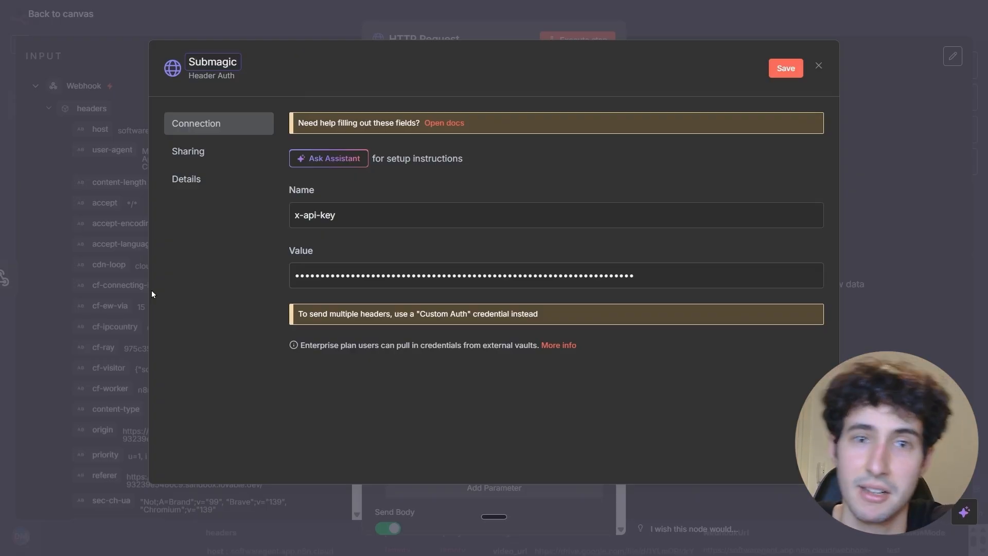
click(779, 77)
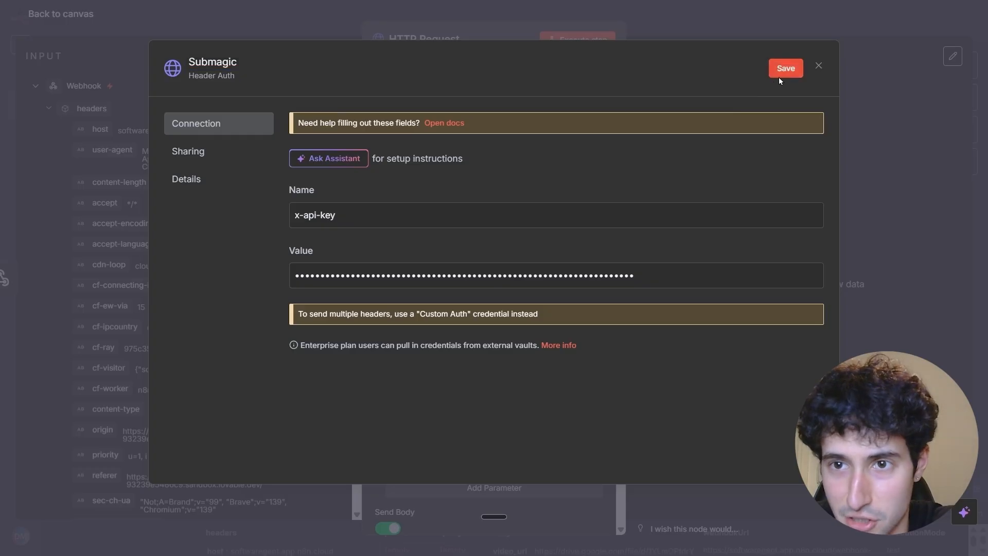
click(817, 66)
Choose the Submagic credential for the HTTP Request node's Header Auth and turn off Send Headers.
click(436, 217)
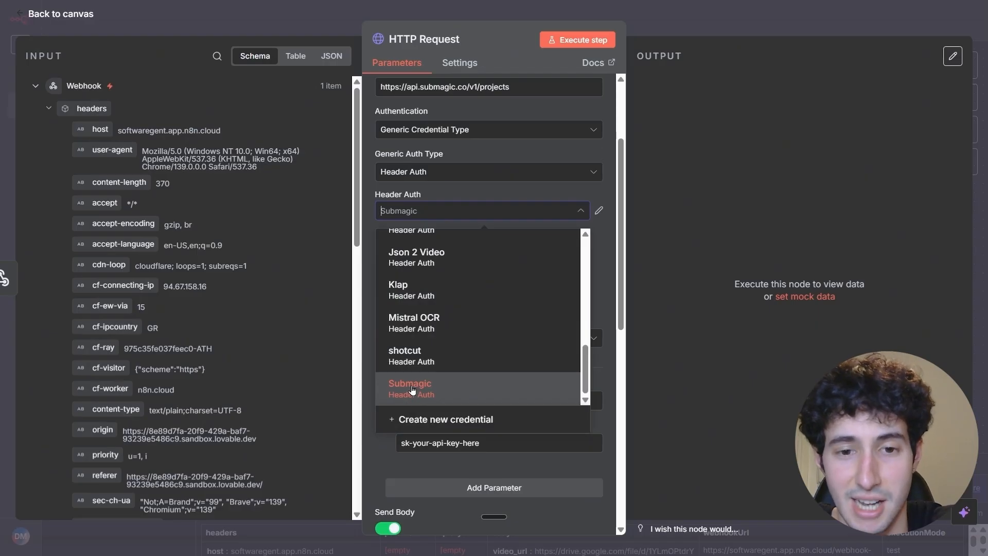
click(412, 390)
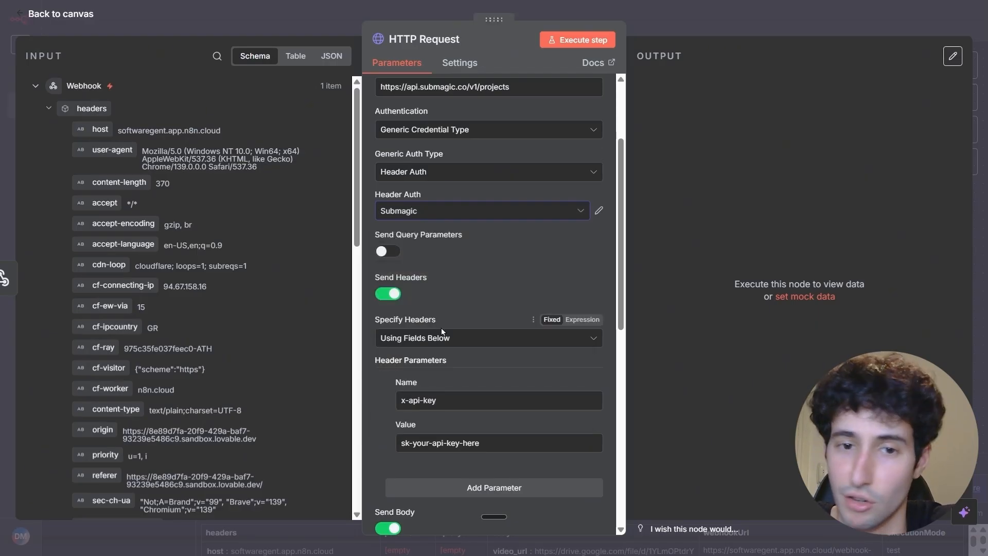
scroll(441, 327, down, 1)
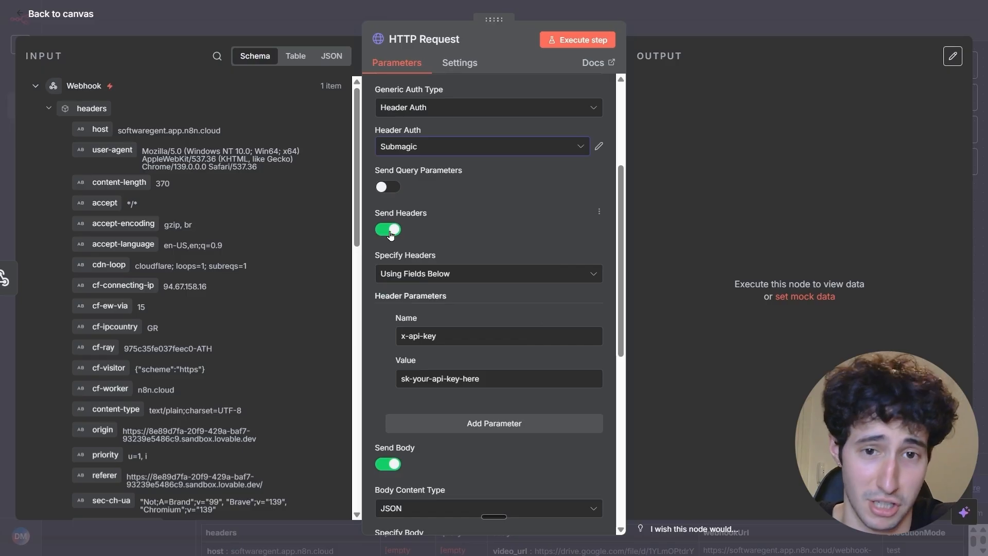
click(389, 230)
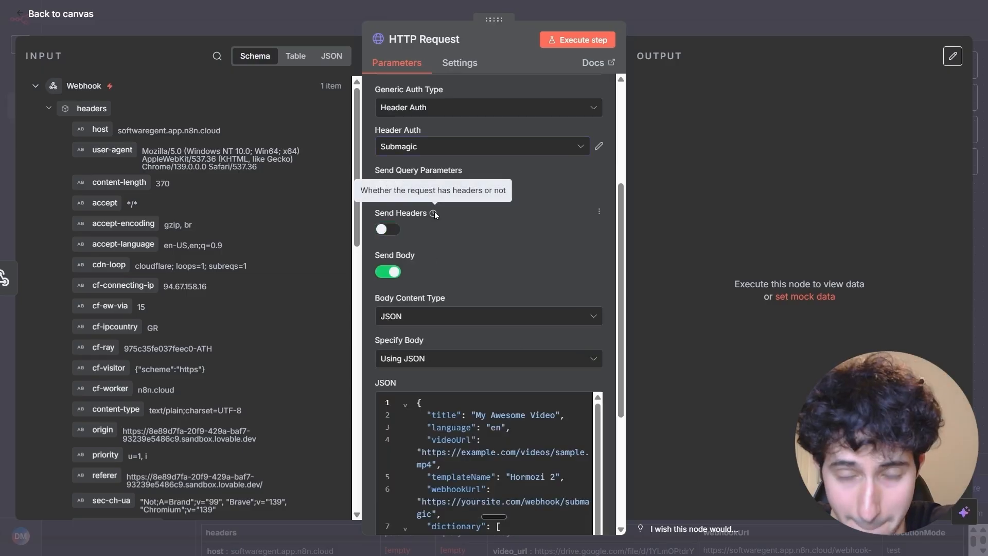
Switch the HTTP Request node's JSON body to an expression and open it in the expanded editor.
scroll(473, 248, down, 1)
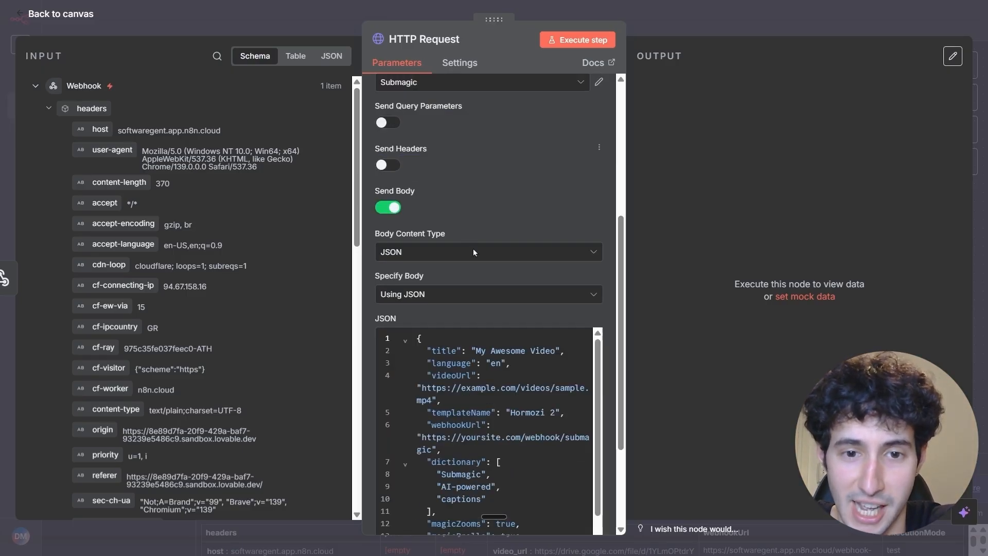
scroll(474, 248, down, 1)
scroll(484, 337, down, 1)
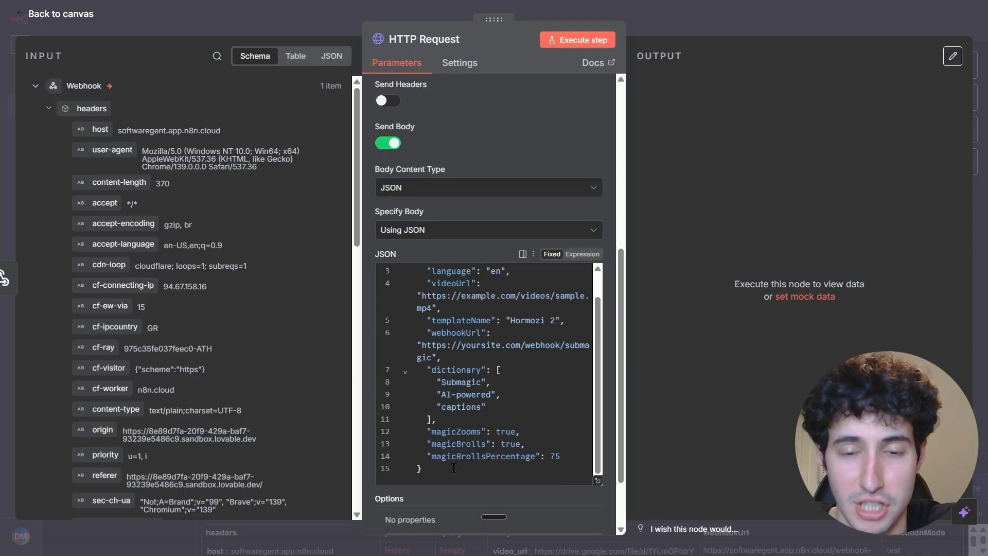
drag(454, 467, 431, 333)
click(433, 332)
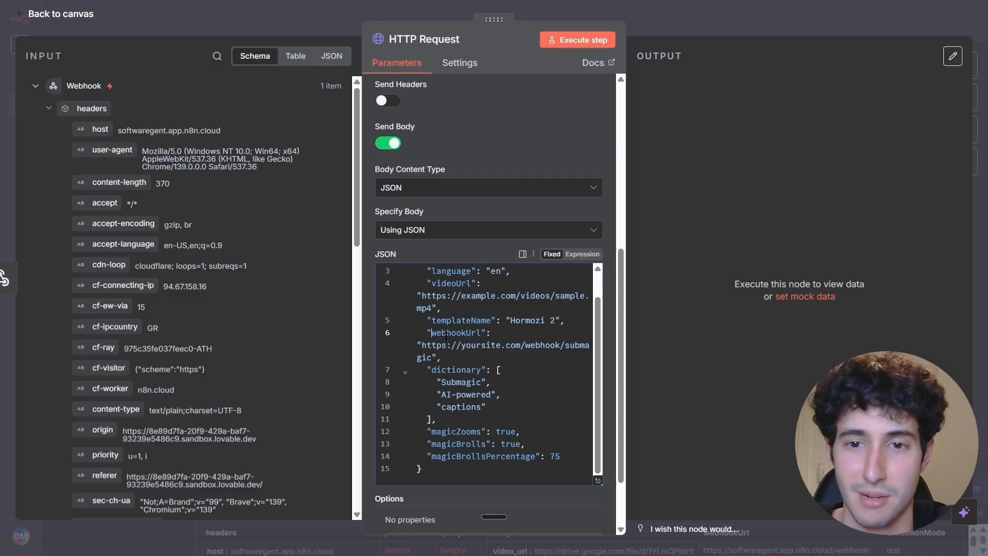
click(582, 255)
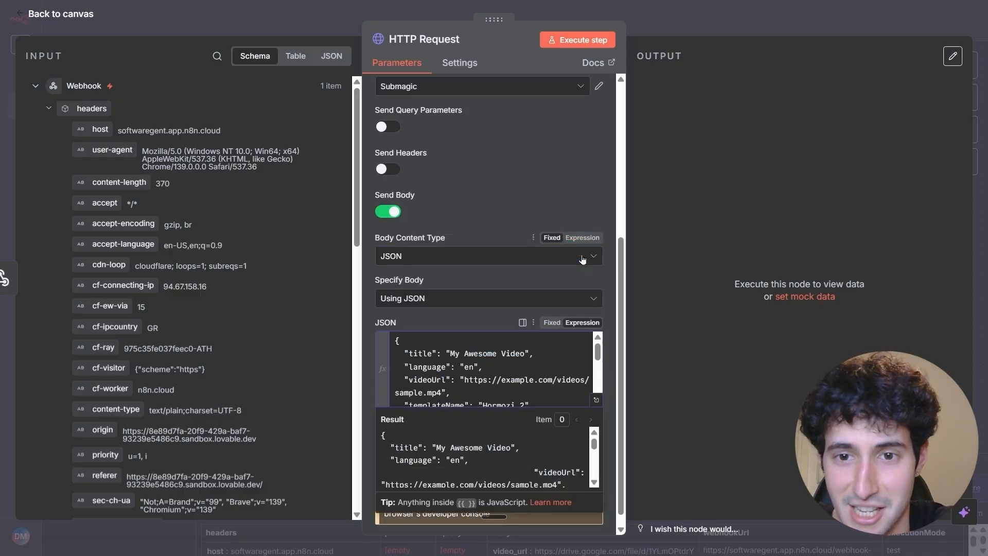
click(596, 401)
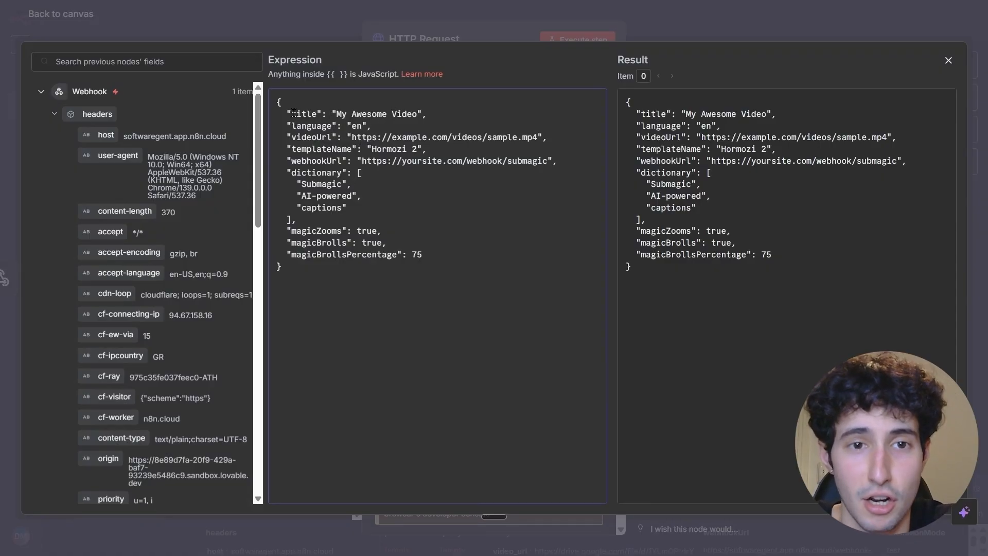
Replace the sample videoUrl value in the JSON body with the video_url field from the webhook's body.
drag(335, 114, 417, 114)
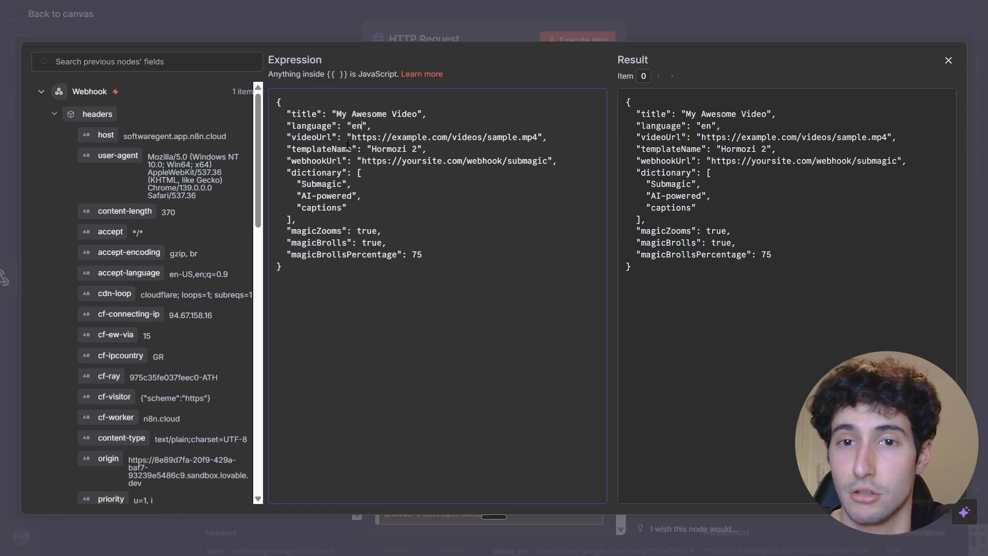
drag(352, 137, 538, 137)
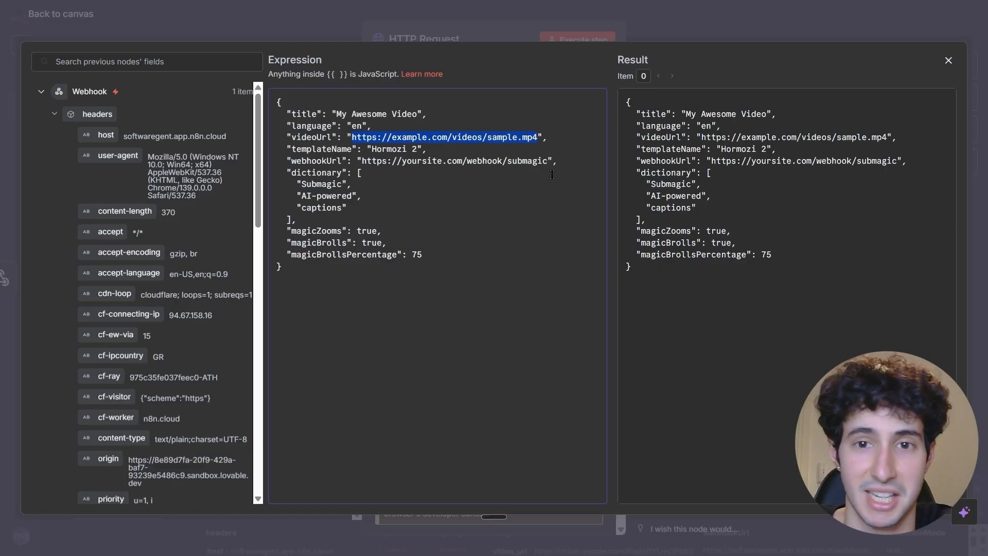
key(BackSpace)
scroll(138, 247, down, 10)
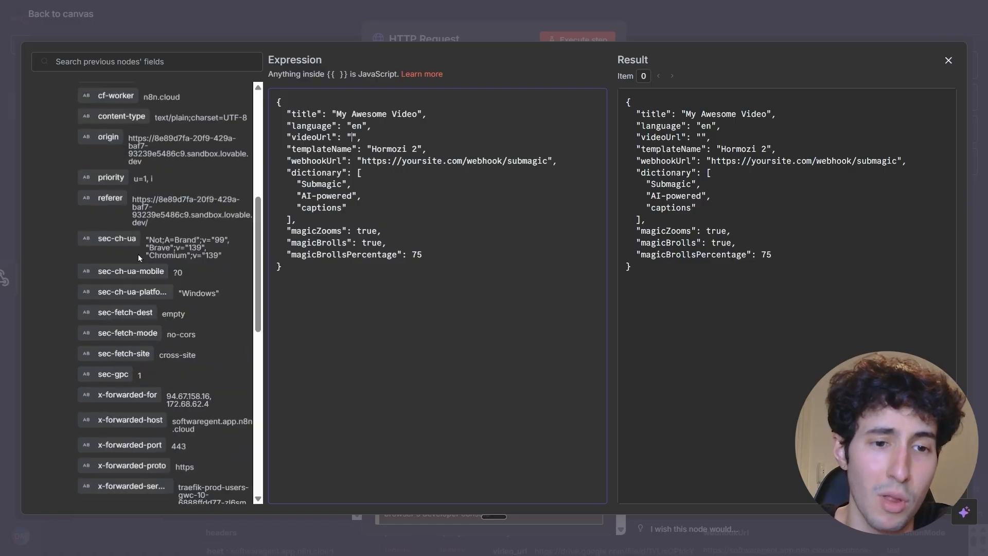
scroll(144, 309, down, 5)
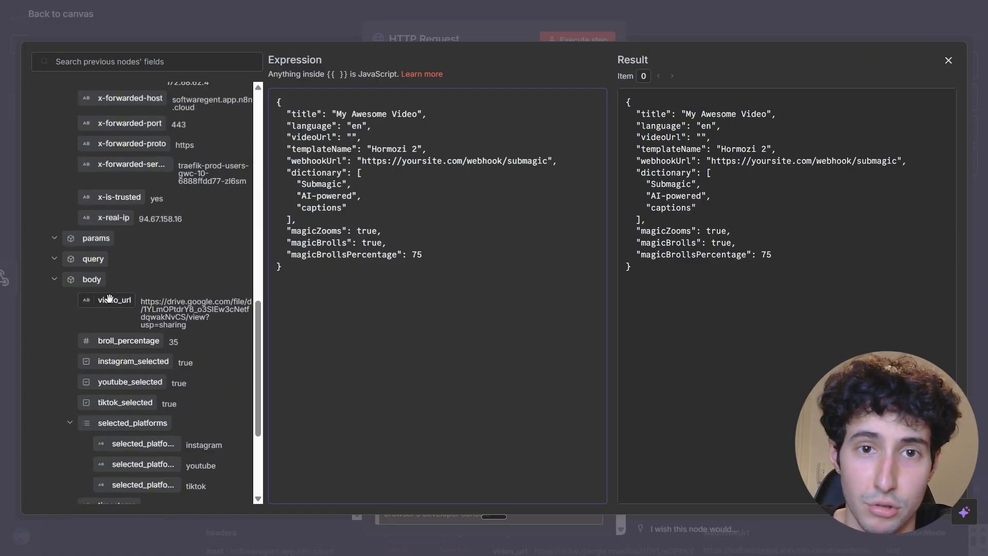
drag(109, 301, 353, 138)
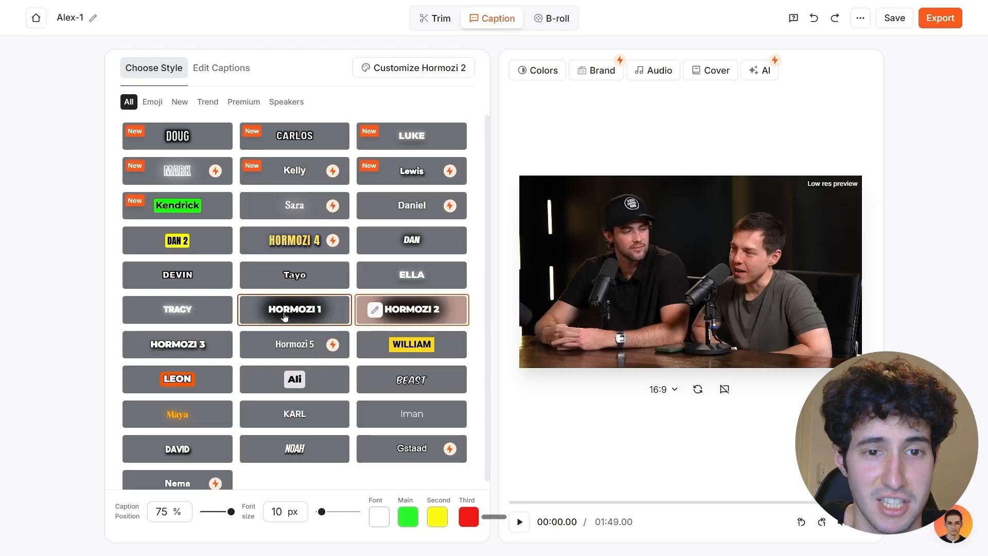
In Submagic's video editor, try the Hormozi 1, Hormozi 5 and William caption styles, and return to Hormozi 2.
click(317, 309)
click(315, 352)
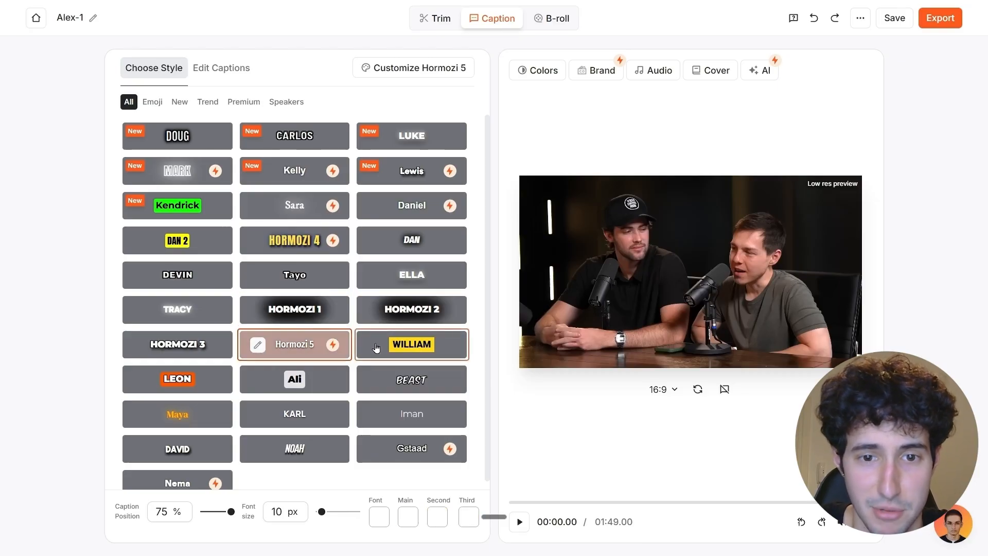
click(383, 345)
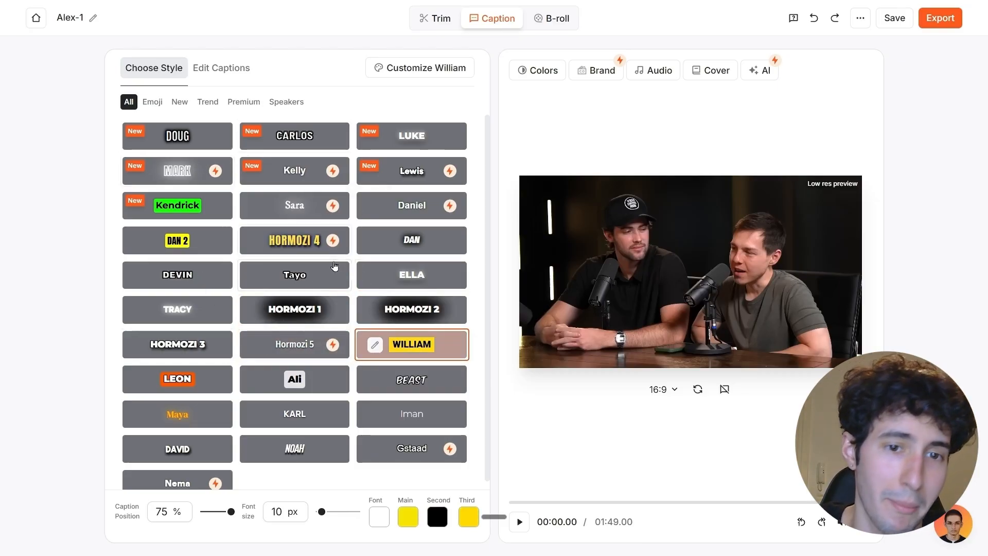
click(319, 311)
click(376, 313)
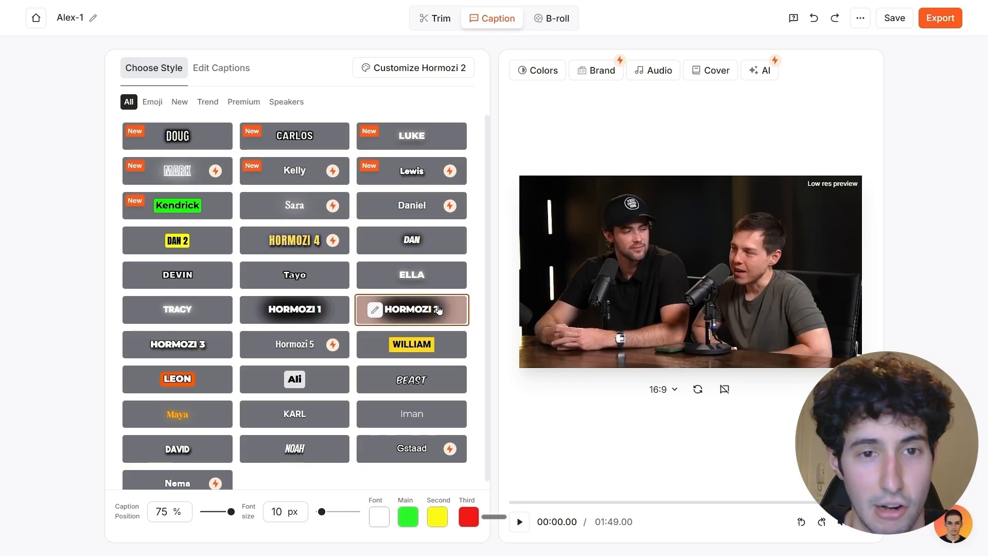
Look through the remaining Submagic caption styles, and check the templateName value in n8n's HTTP Request JSON body.
scroll(401, 303, down, 1)
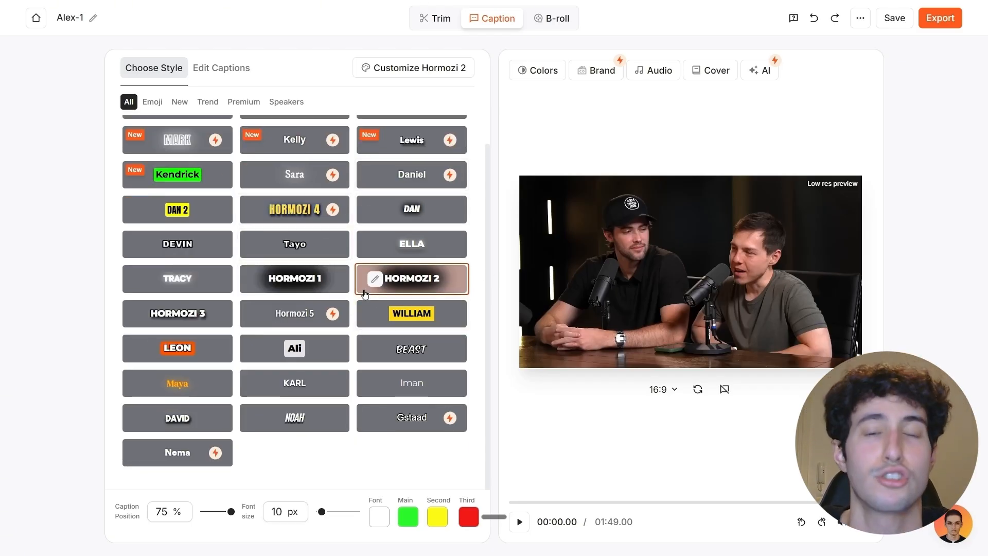
scroll(407, 309, up, 1)
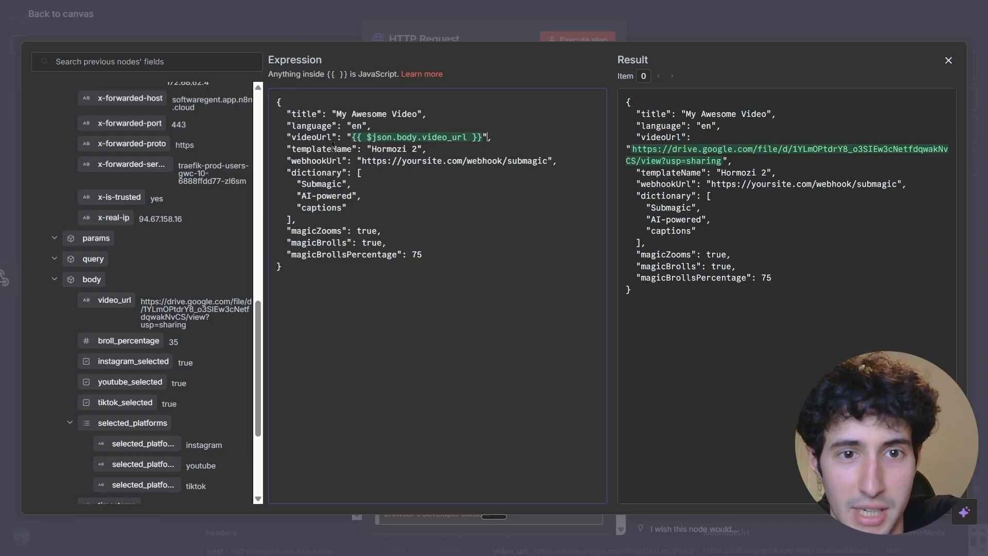
drag(371, 149, 410, 149)
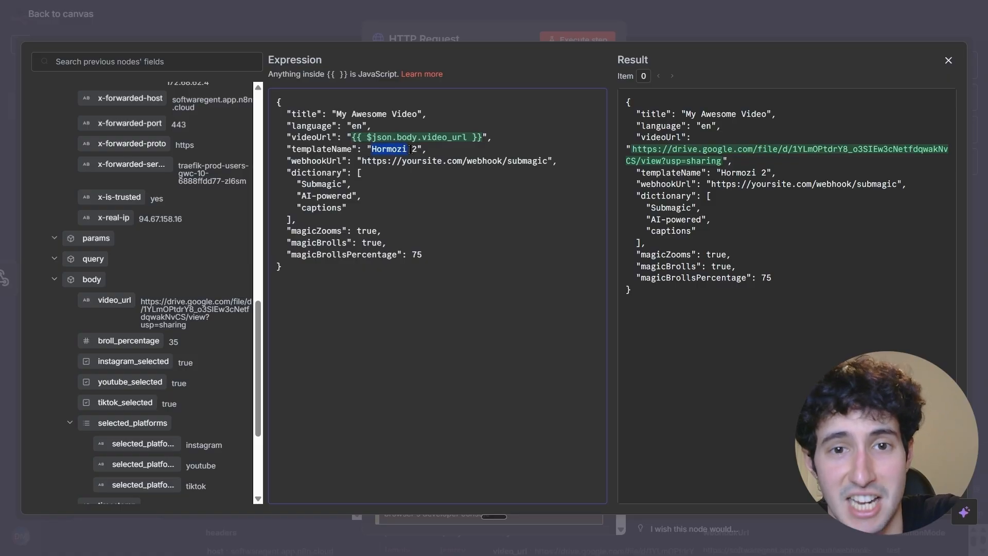
click(417, 149)
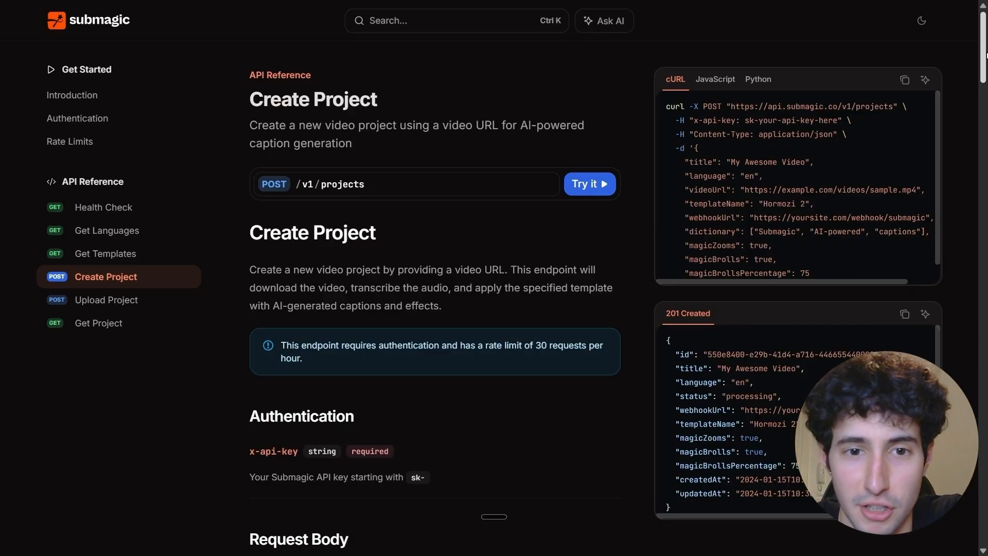
In the Submagic API docs, read the Create Project request body fields from title and language down to templateName.
drag(984, 54, 984, 106)
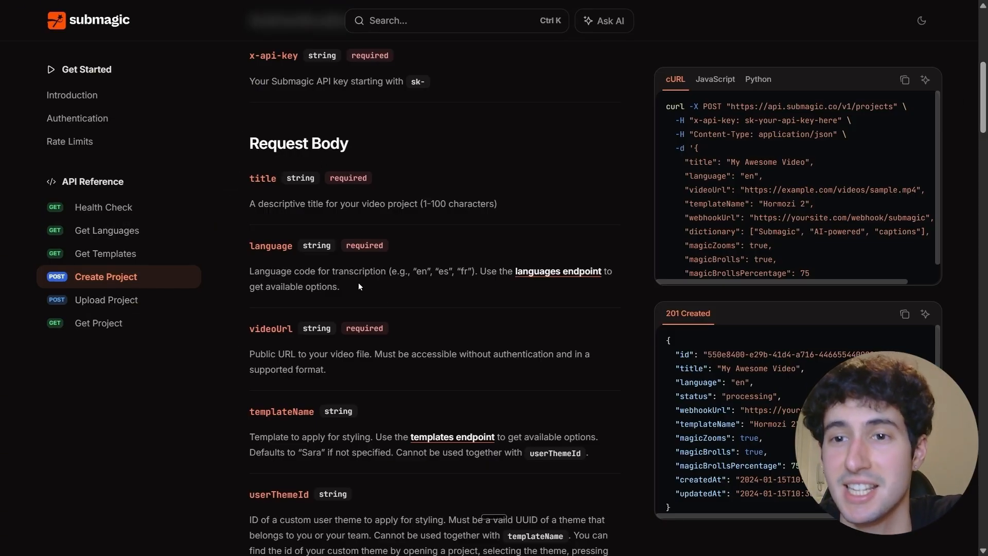
drag(682, 163, 728, 220)
click(728, 222)
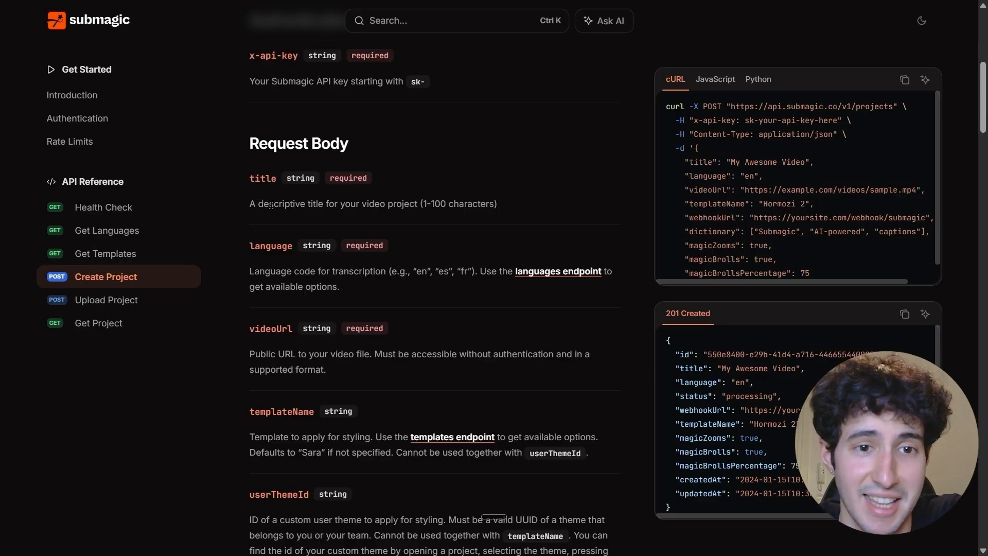
scroll(265, 195, down, 2)
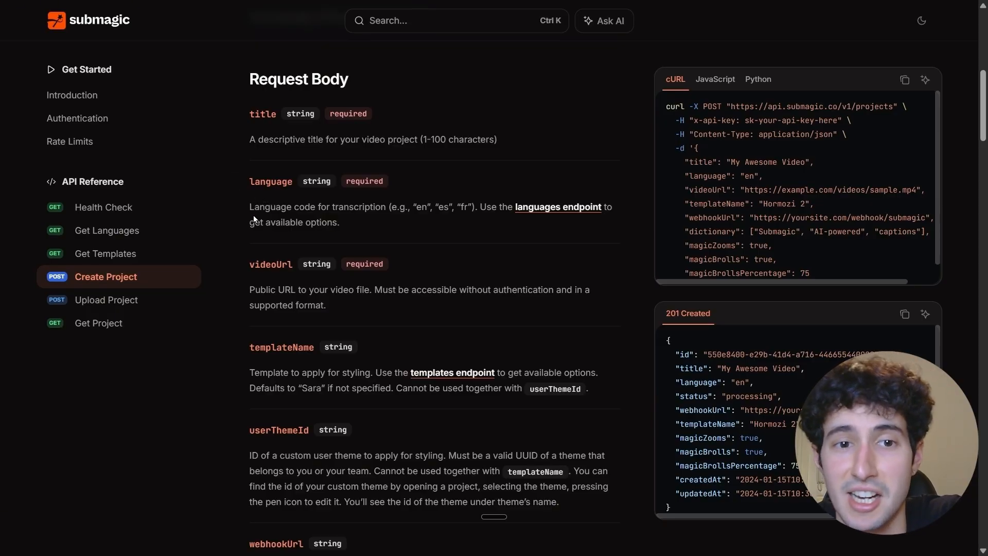
drag(253, 215, 406, 218)
click(391, 215)
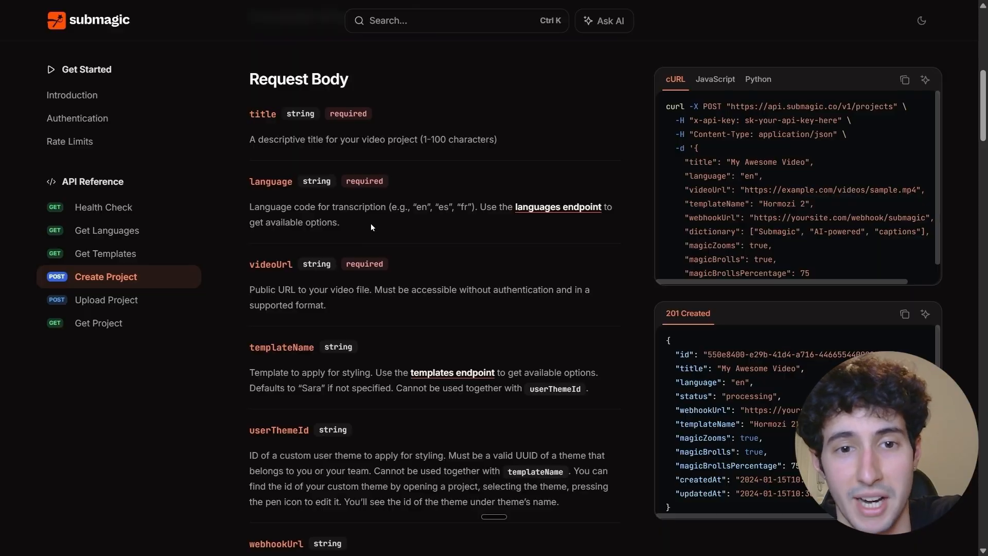
scroll(370, 228, down, 1)
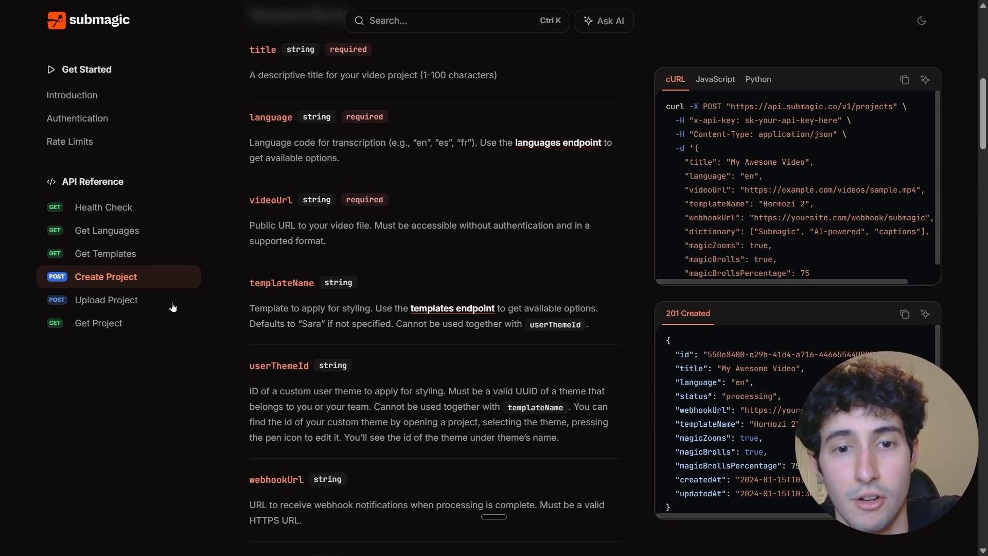
Open the templates endpoint documentation and examine the template names in its sample response.
click(432, 310)
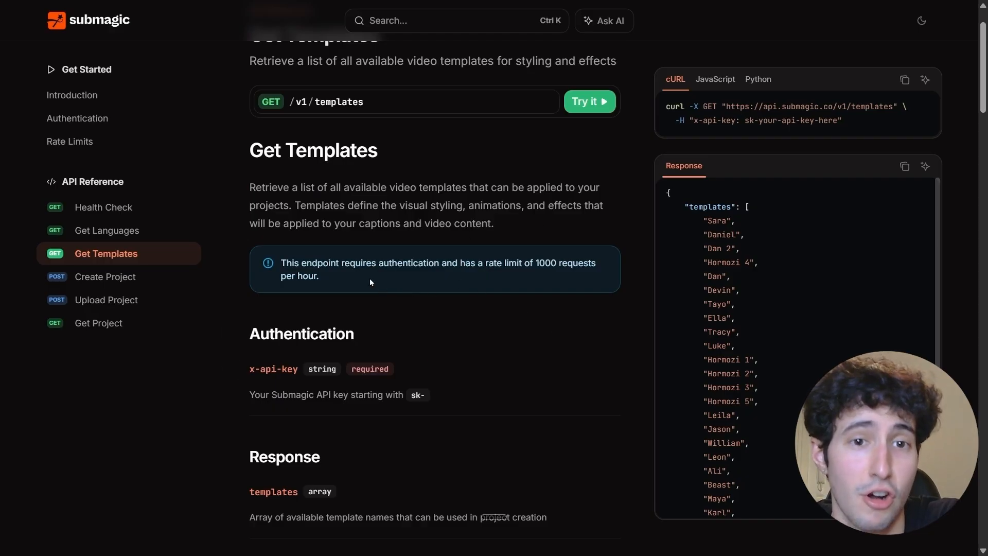
drag(703, 221, 739, 264)
click(687, 244)
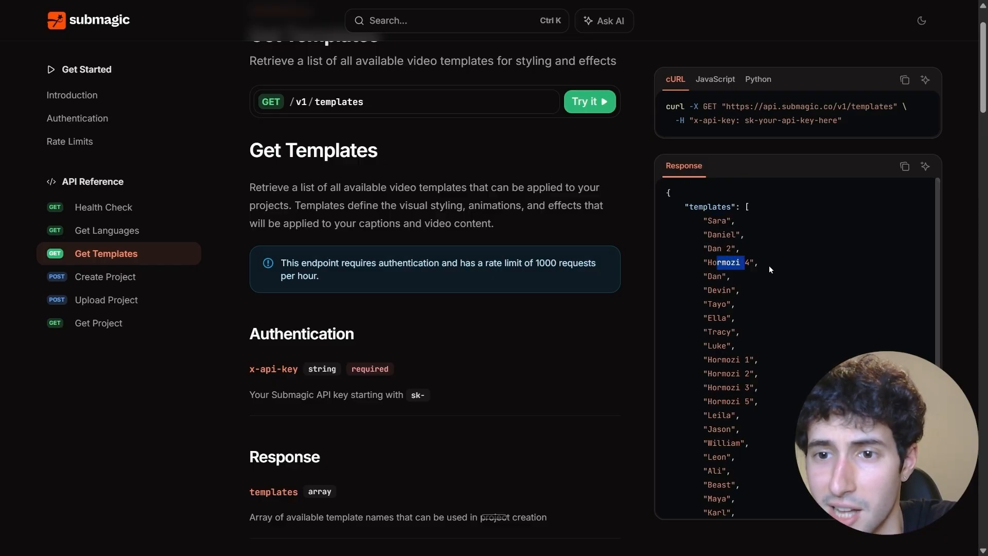
click(769, 264)
scroll(710, 325, down, 2)
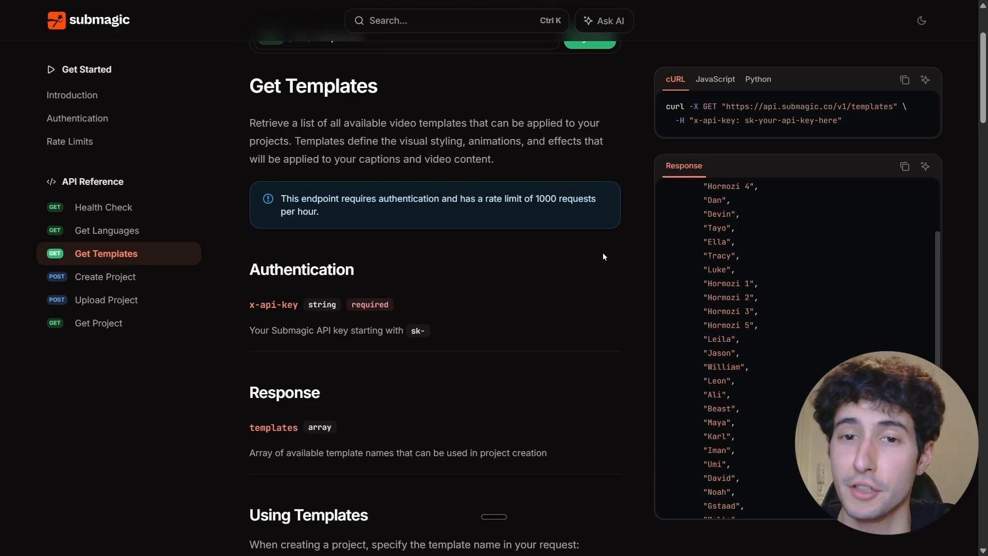
Return to the Create Project reference and read the request body fields from videoUrl through webhookUrl and dictionary.
click(84, 282)
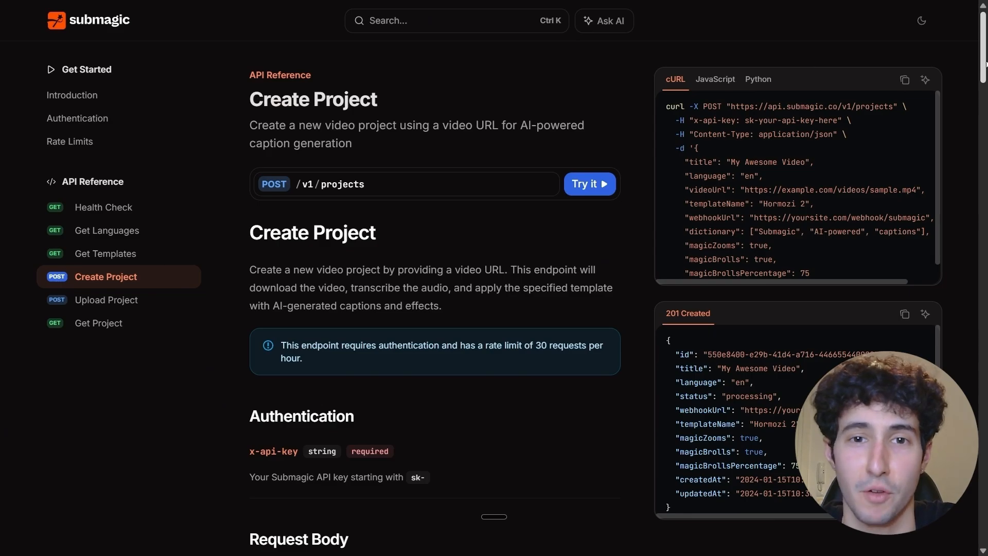
drag(985, 64, 985, 130)
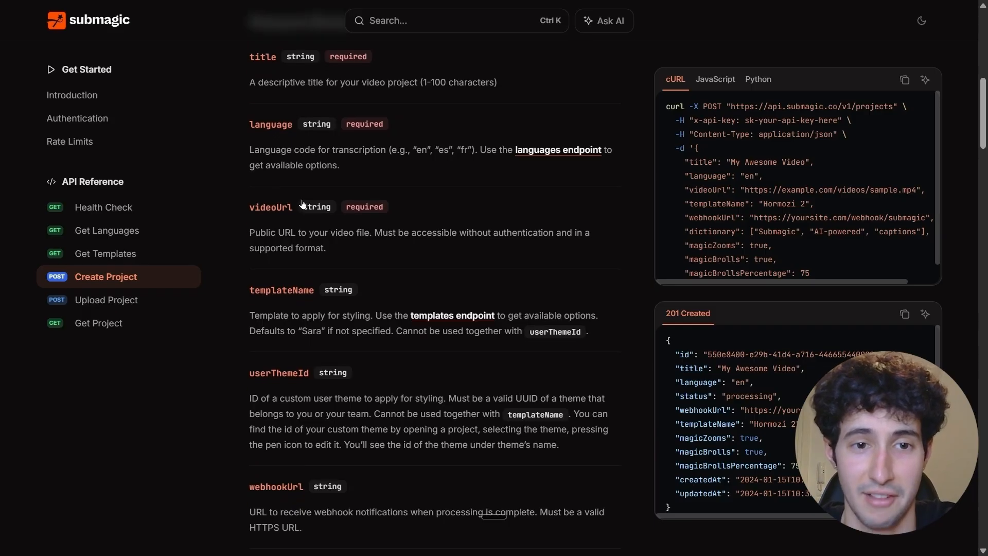
scroll(317, 317, down, 1)
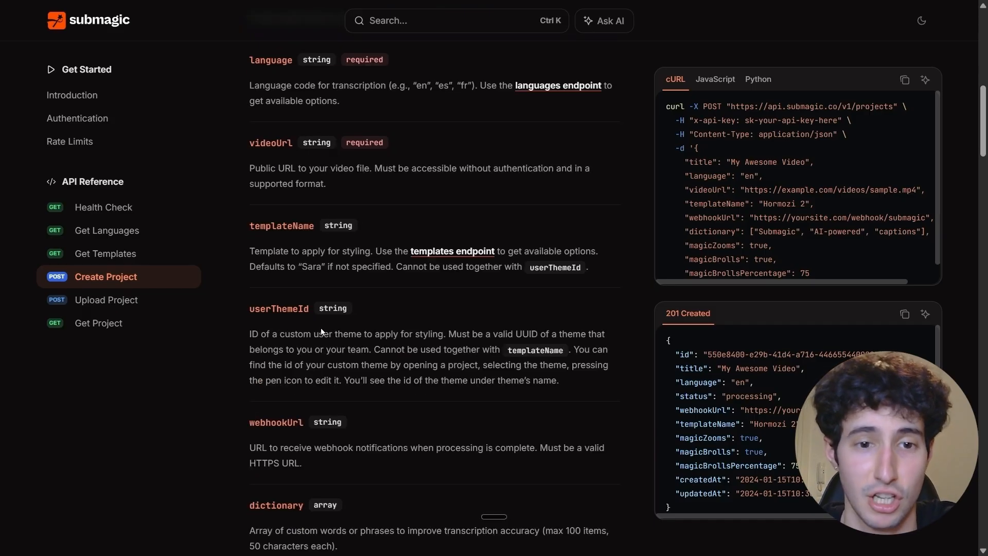
drag(985, 129, 985, 128)
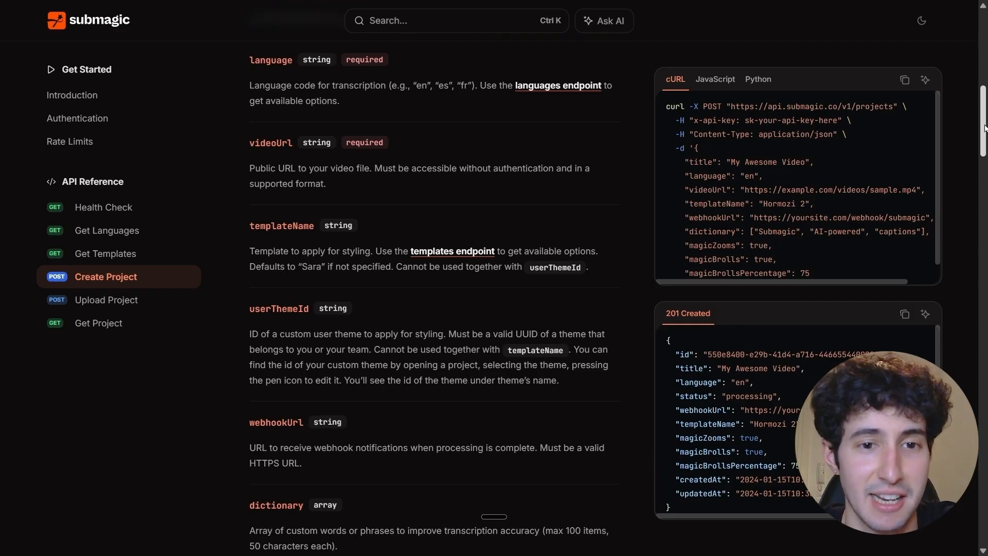
scroll(985, 129, down, 1)
scroll(310, 229, down, 1)
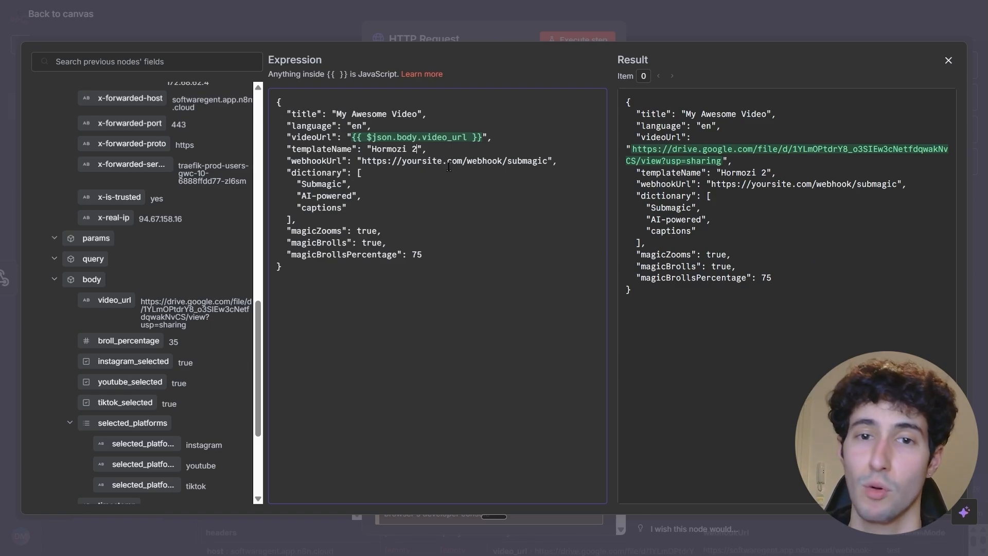
Back in n8n, leave the HTTP Request node's expression editor and add a second Webhook trigger node to the workflow.
click(947, 60)
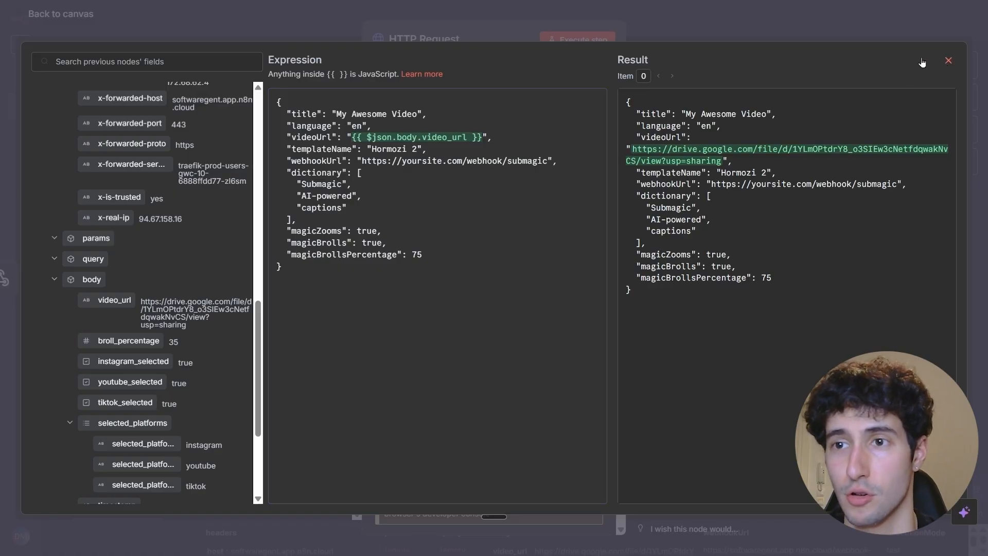
click(749, 27)
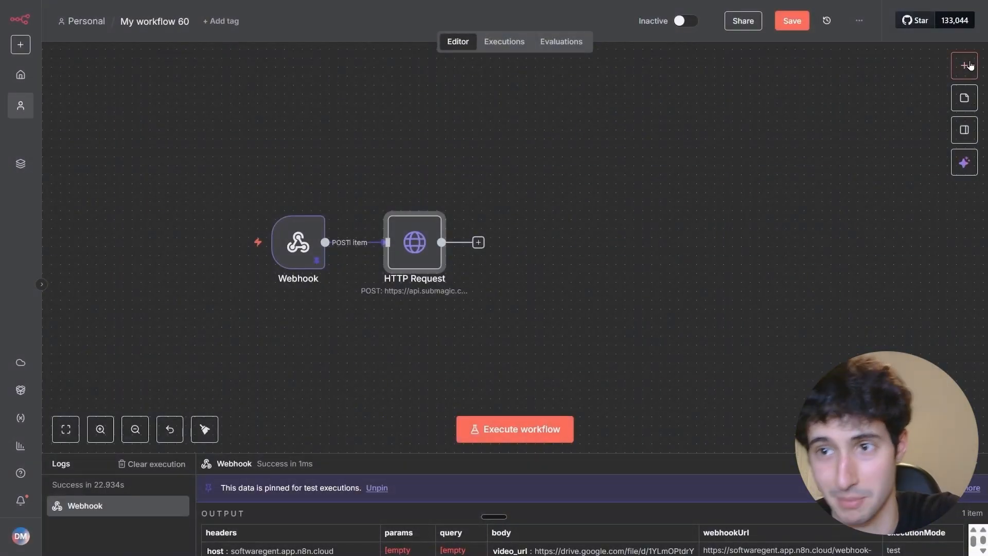
click(955, 74)
text(web)
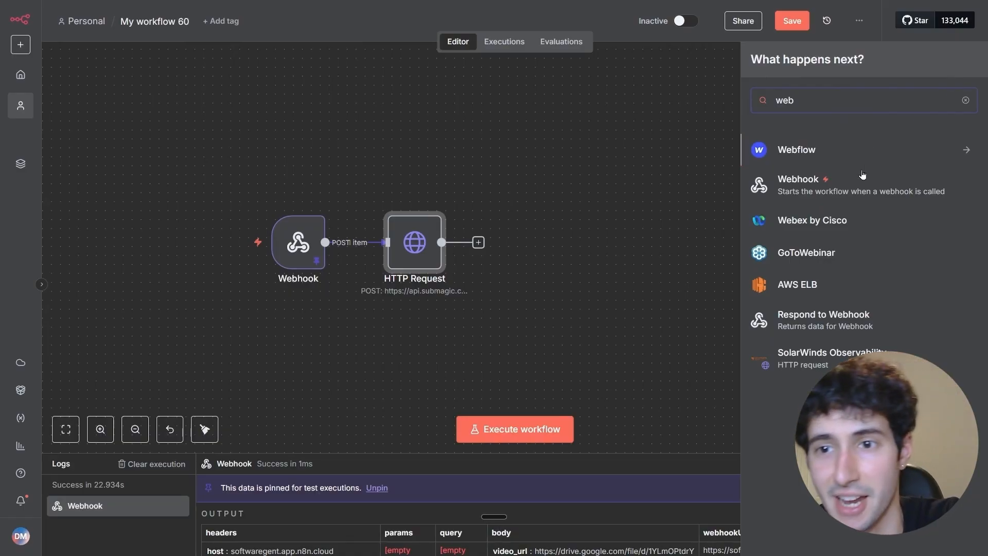
click(842, 187)
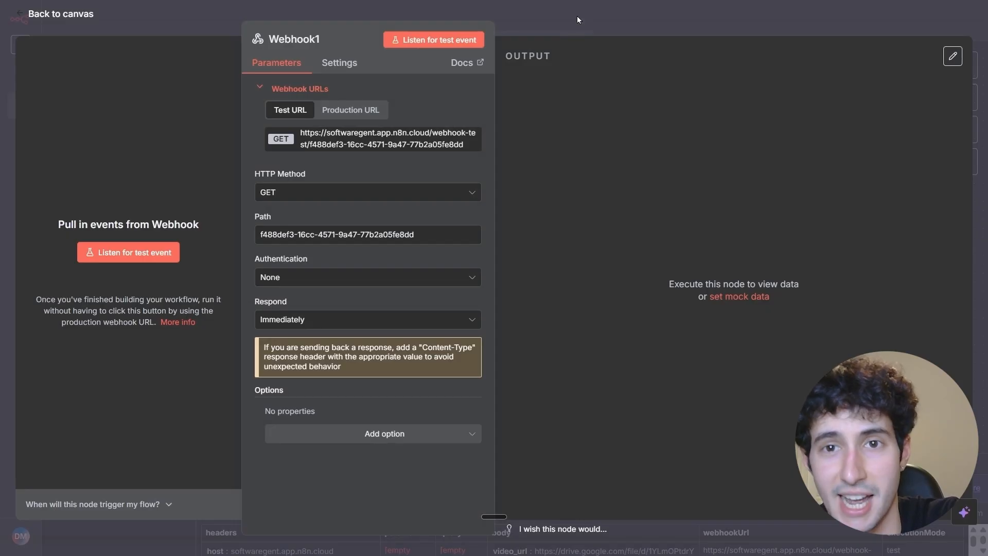
Copy the new Webhook node's production URL and return to the canvas.
click(343, 112)
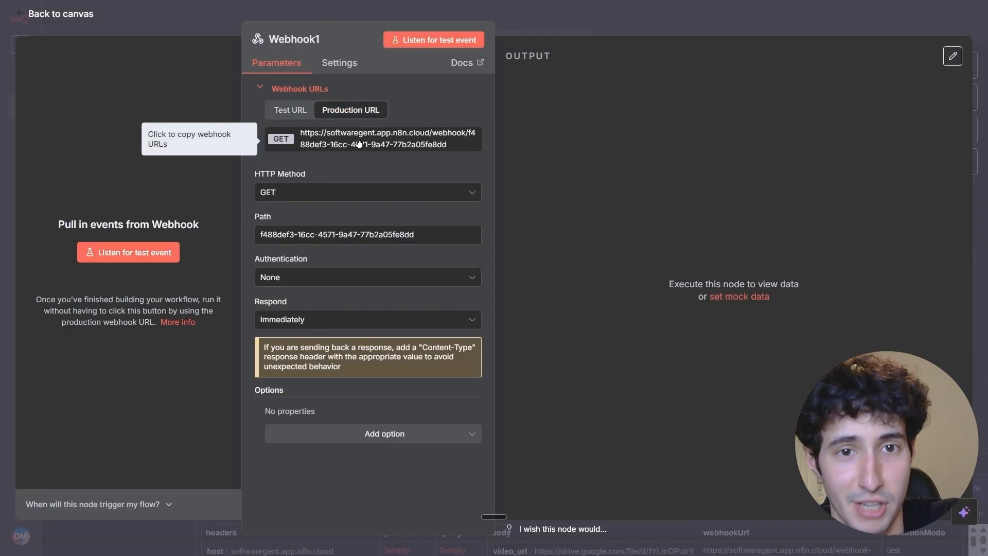
click(359, 143)
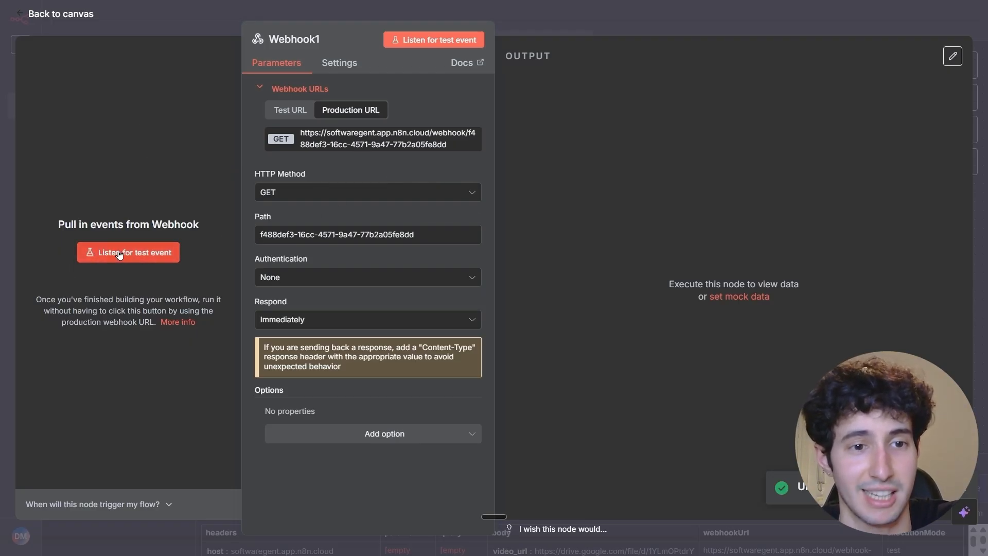
key(Escape)
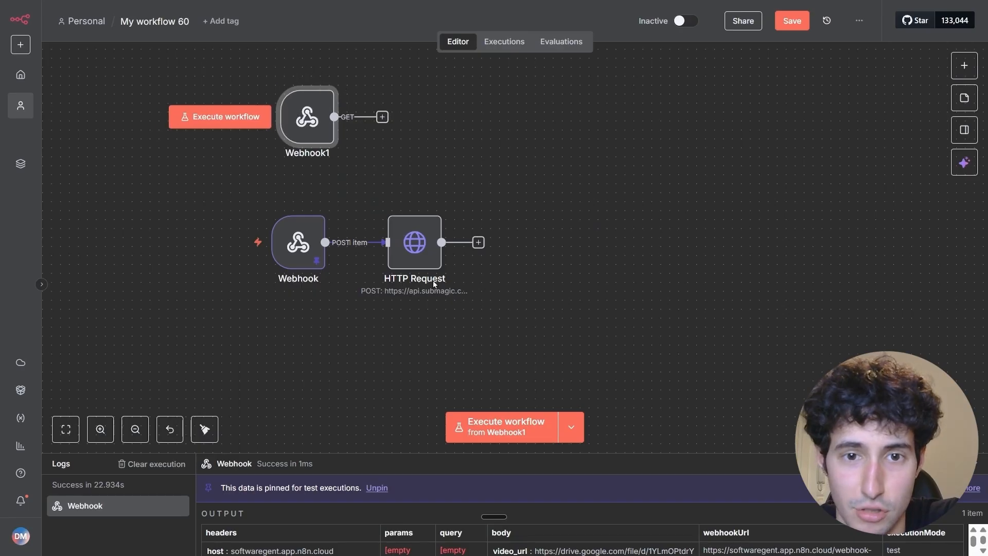
Replace the sample webhookUrl value in the HTTP Request node's JSON body with the copied production webhook URL.
click(417, 254)
double_click(417, 254)
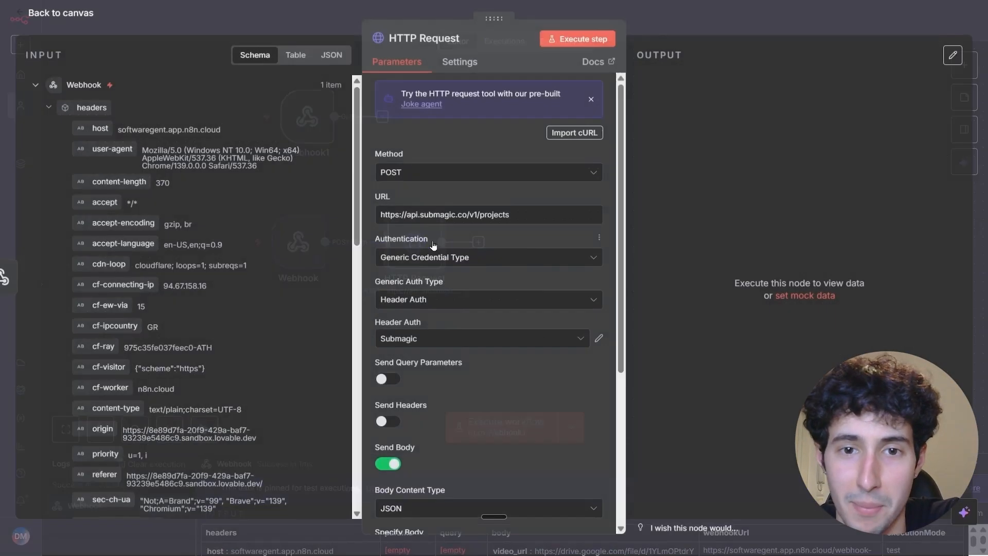
key(BackSpace)
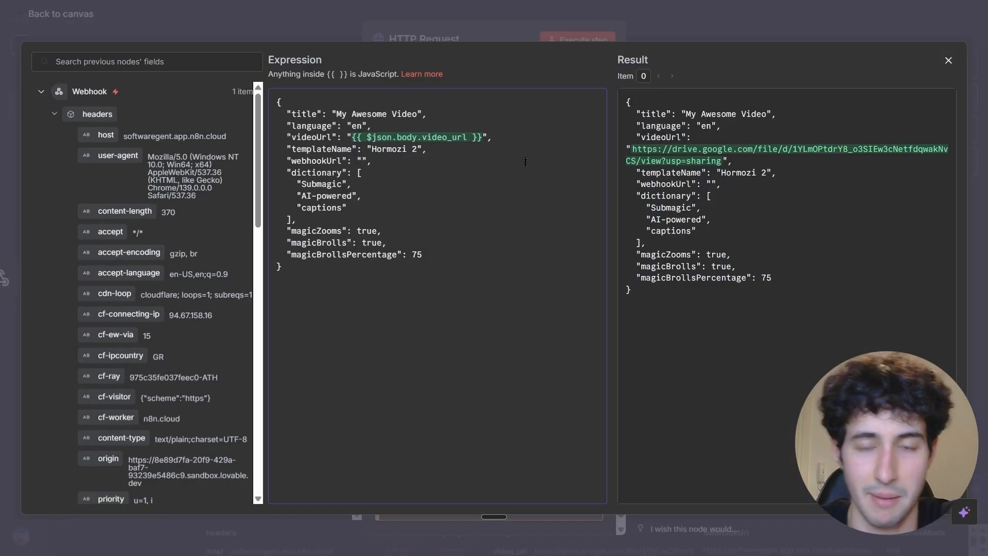
key(ctrl+v)
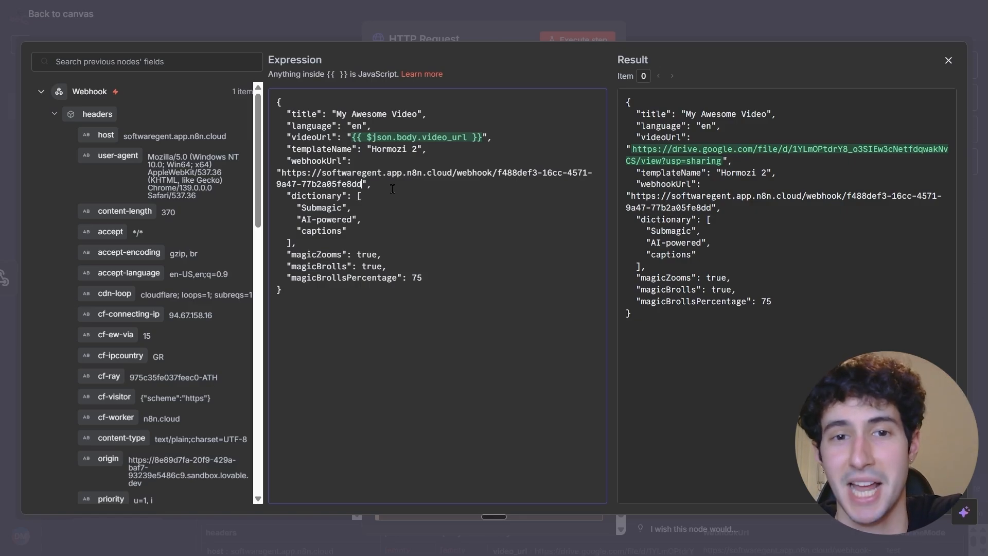
drag(281, 172, 367, 184)
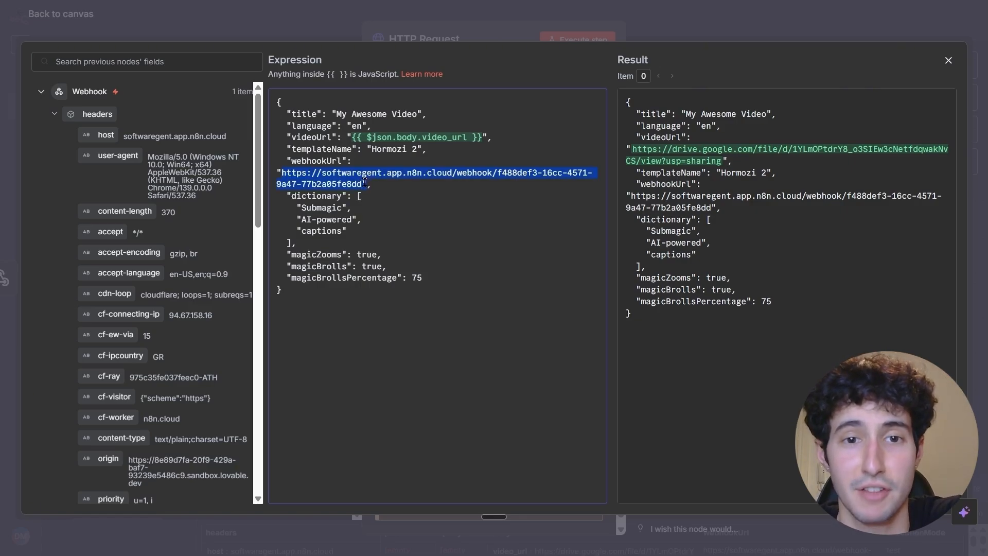
click(379, 182)
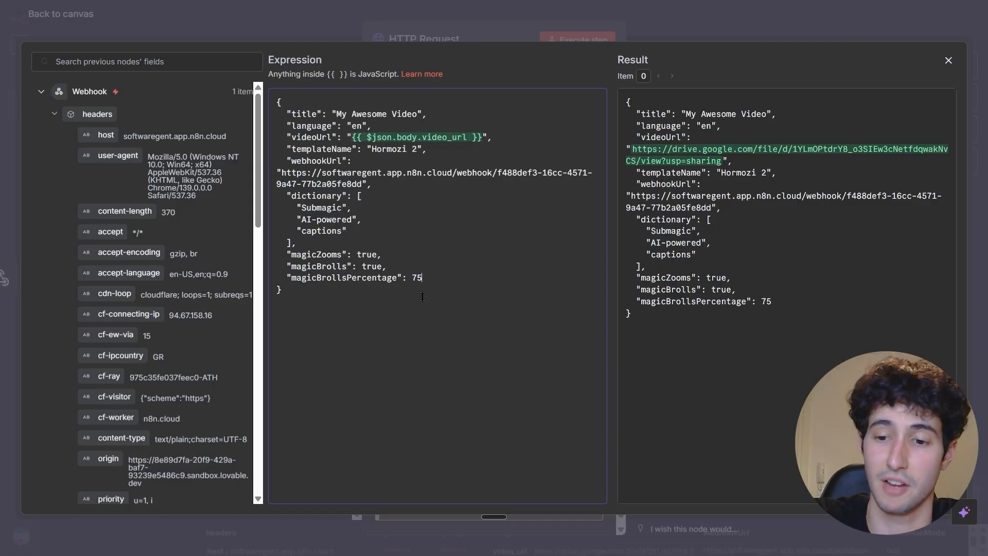
Replace the magicBrollsPercentage value of 75 with the broll_percentage field from the webhook's body, and close the expression editor.
key(BackSpace)
key(BackSpace)
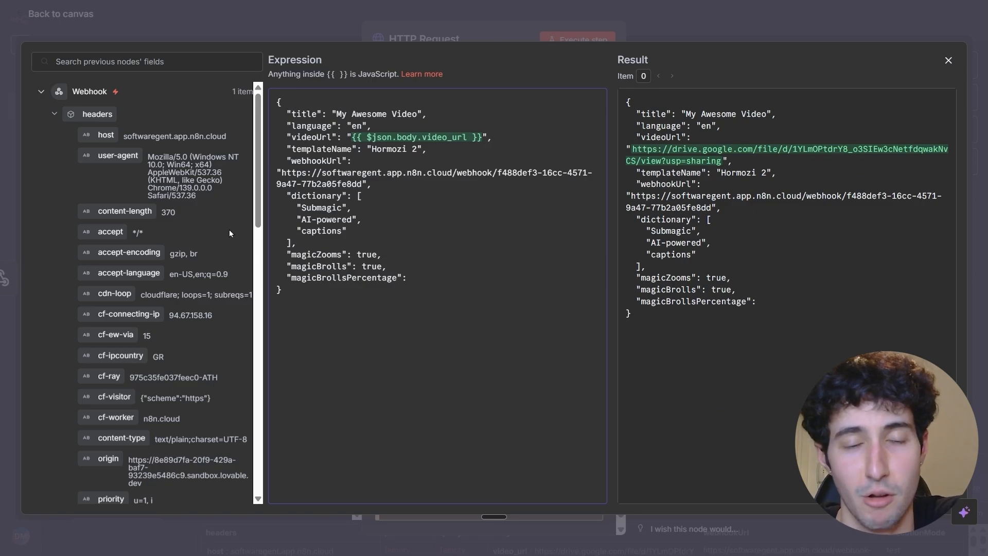
scroll(242, 309, down, 12)
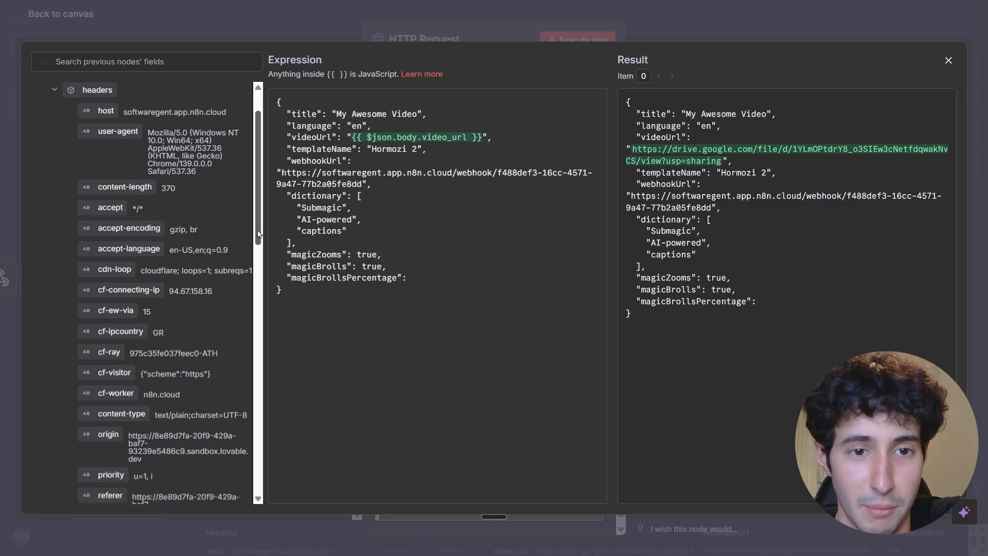
scroll(232, 440, down, 3)
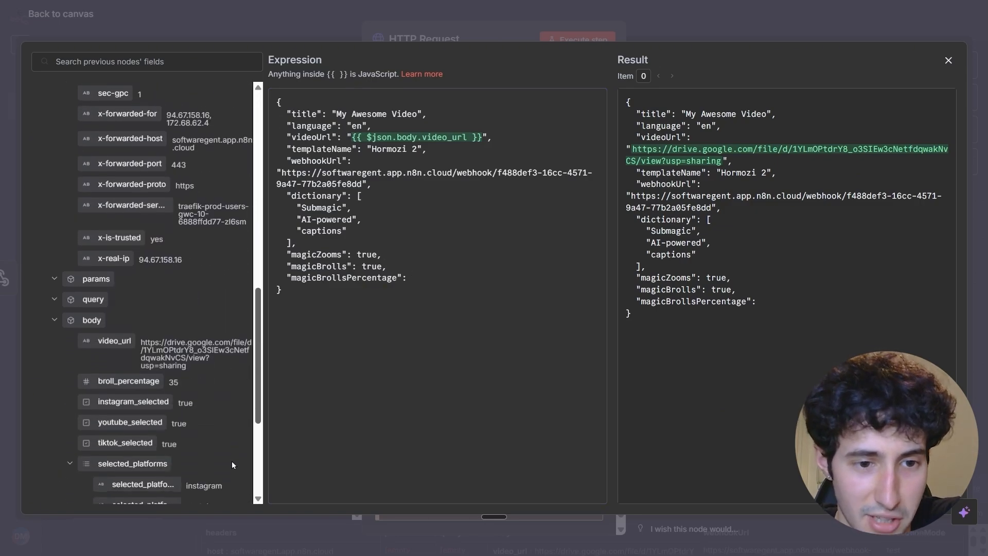
drag(132, 363, 422, 284)
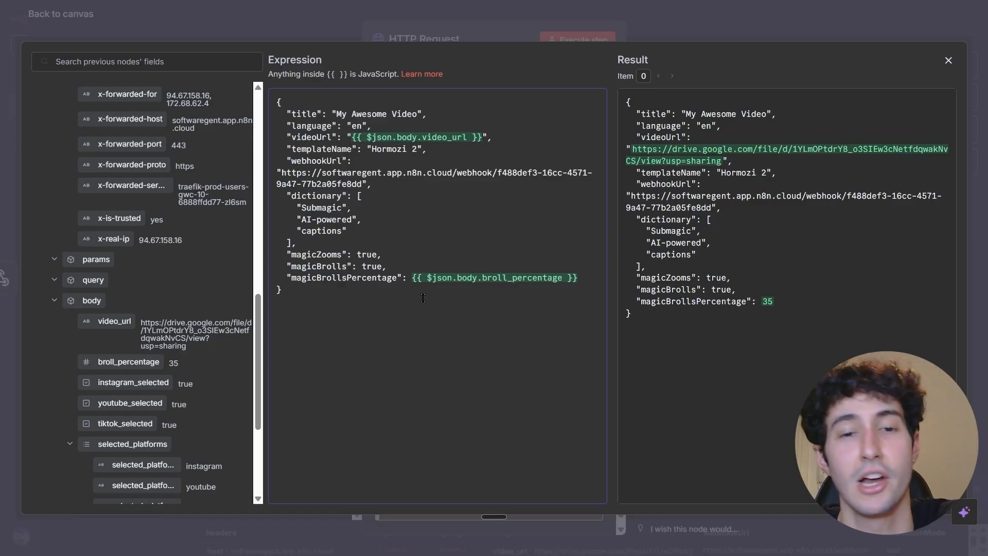
click(418, 292)
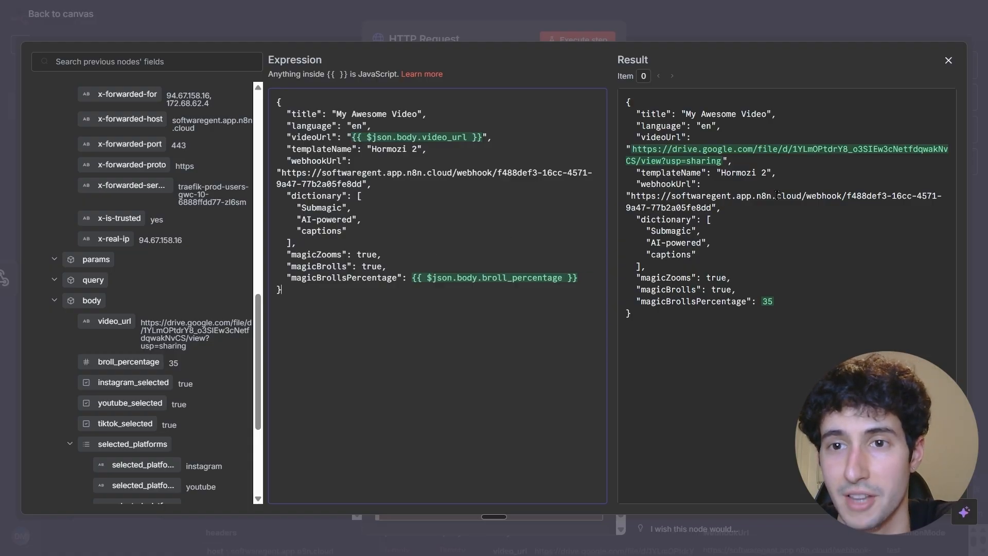
click(948, 61)
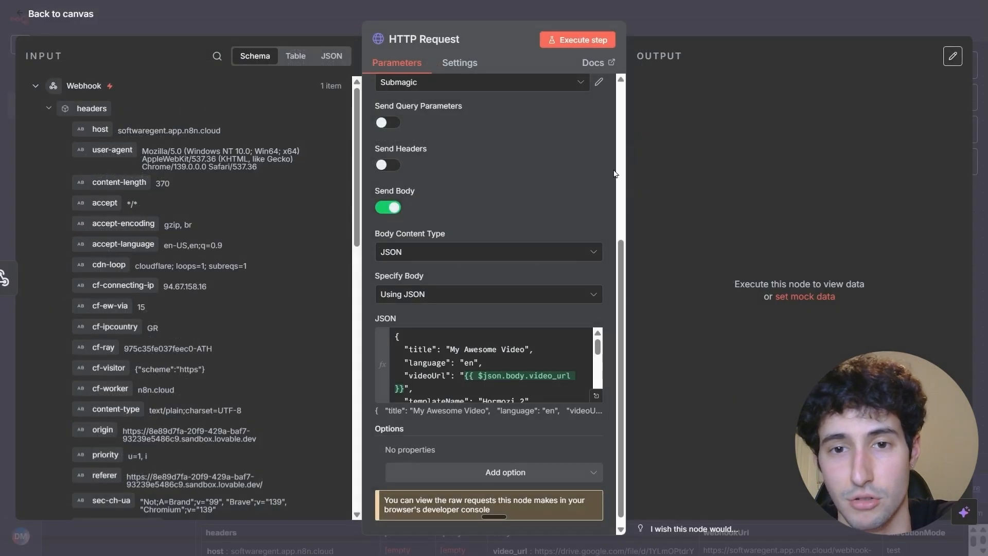
scroll(571, 204, up, 4)
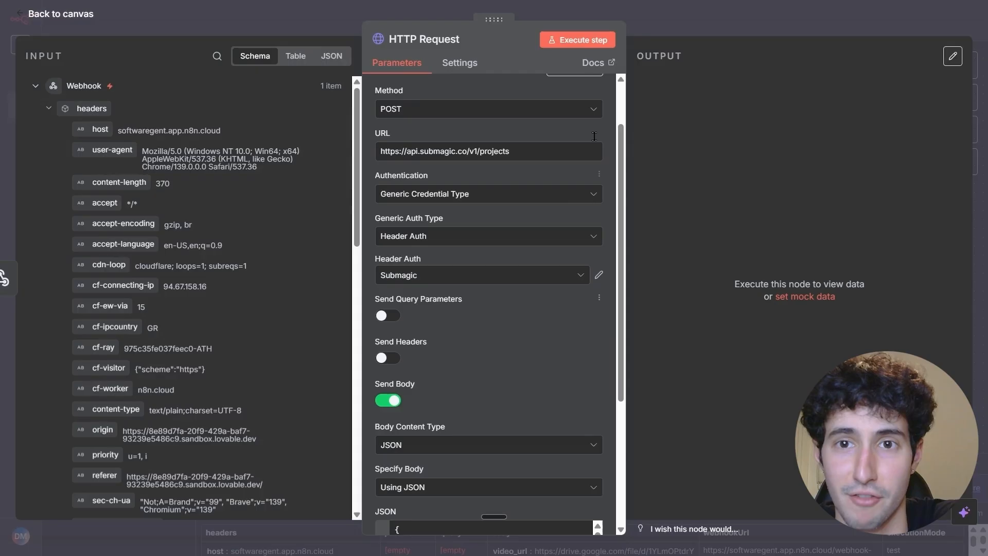
Run the HTTP Request node that creates the Submagic project and pin its output data.
click(580, 41)
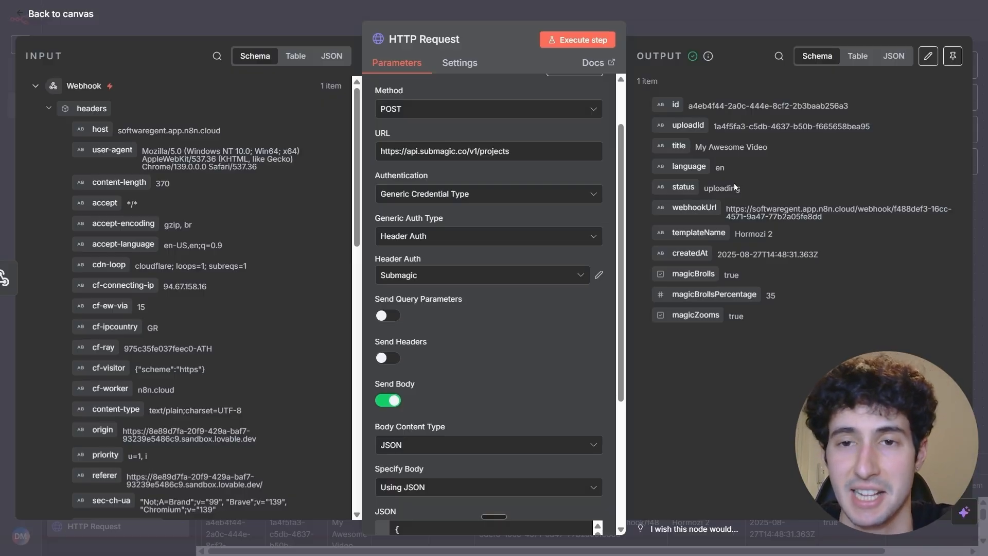
click(951, 58)
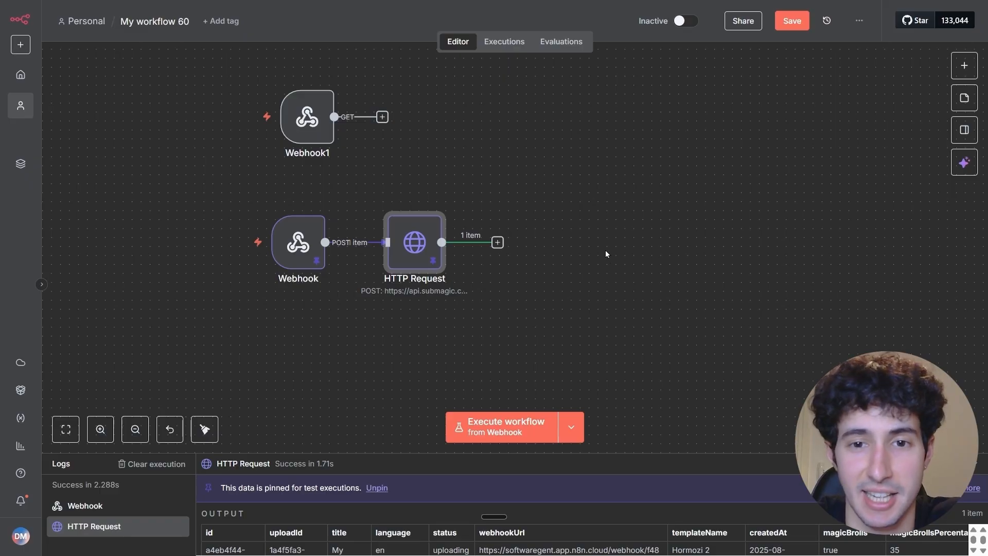
Add a Wait node after the HTTP Request node, set to resume after 2 minutes, and return to the canvas.
click(497, 242)
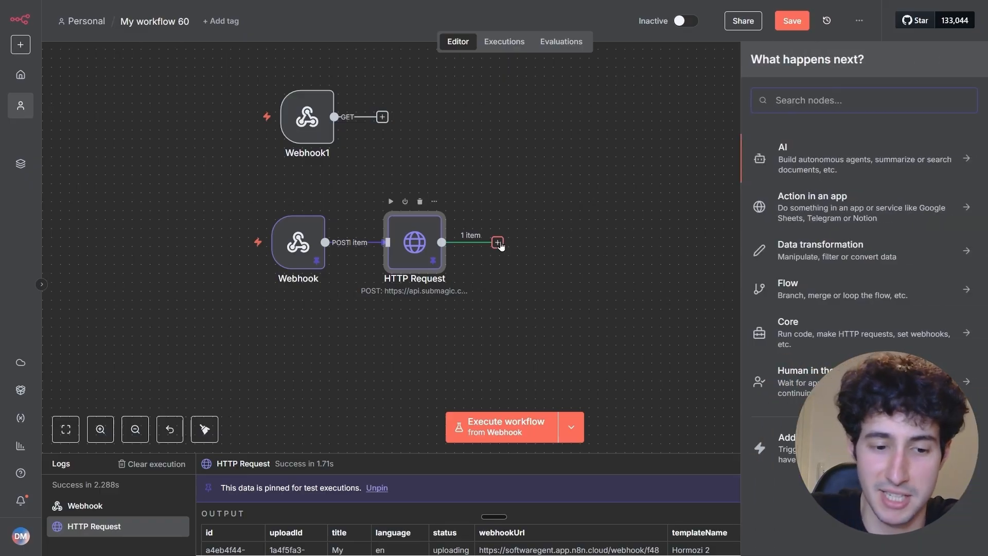
text(wait)
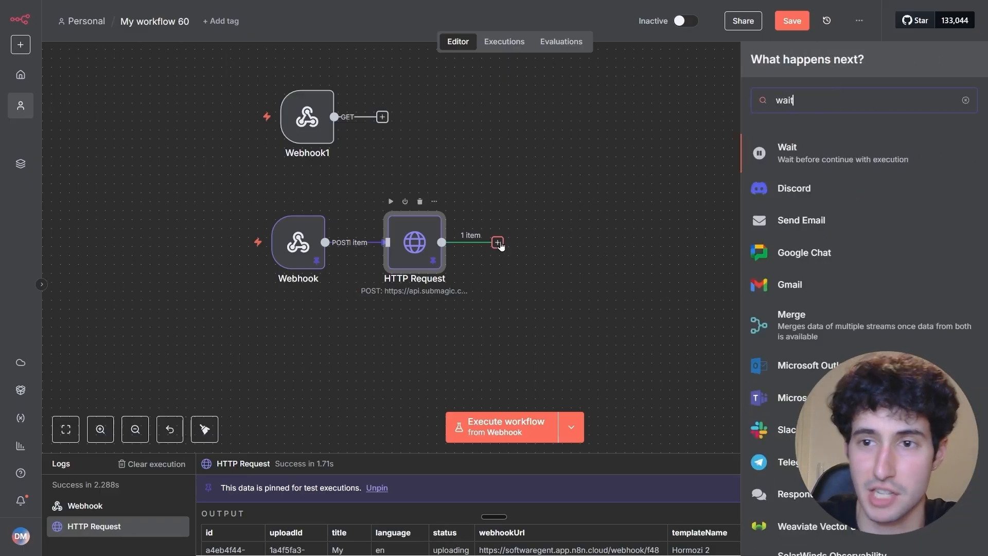
click(816, 155)
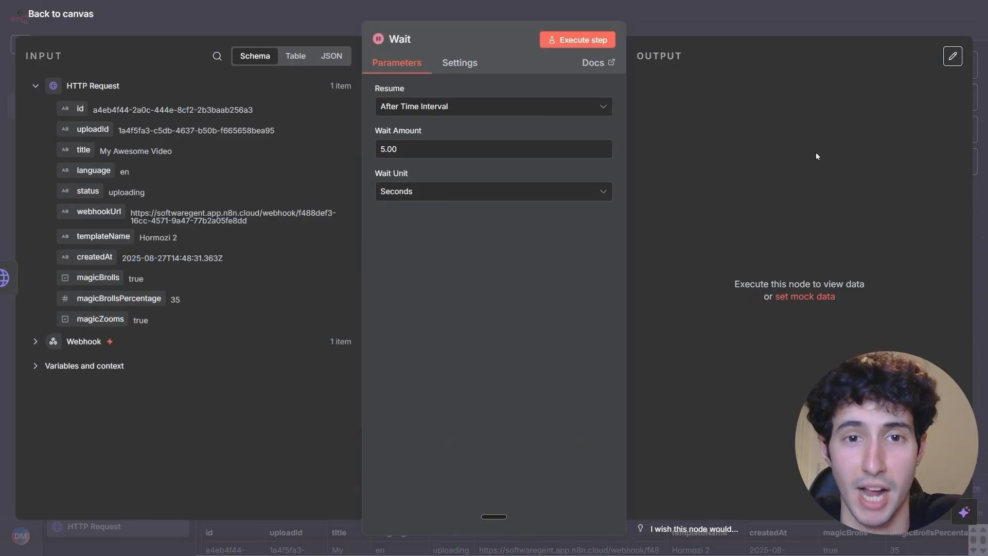
click(391, 152)
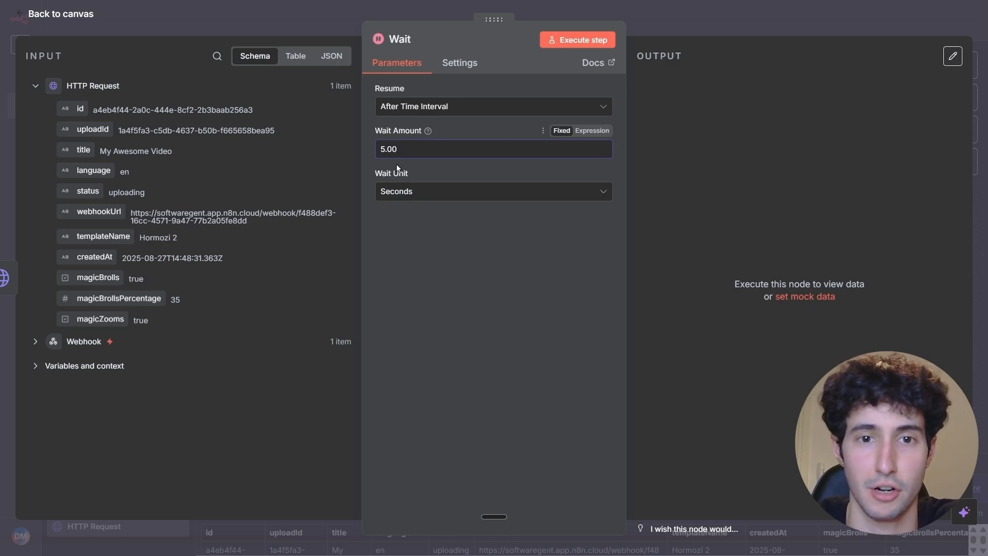
key(BackSpace)
key(BackSpace)
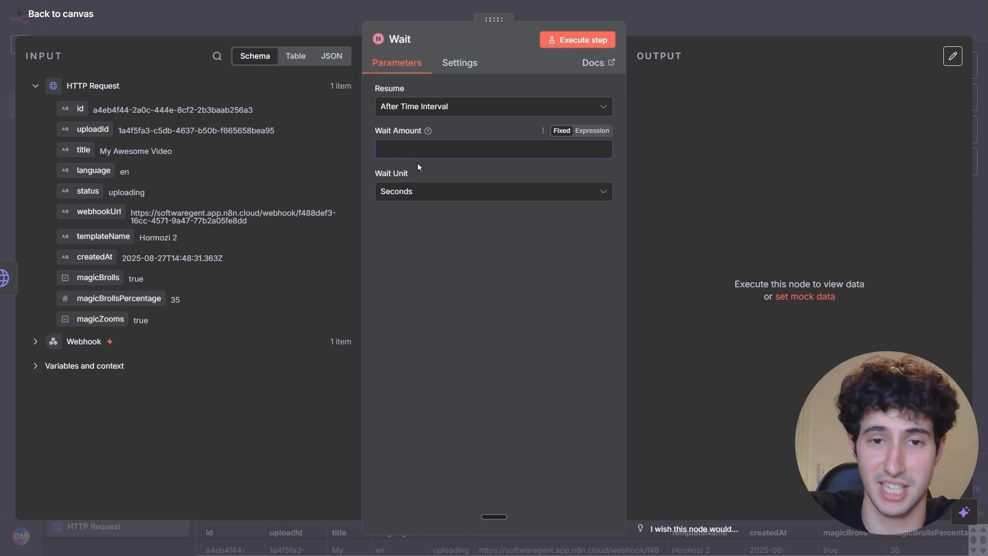
text(2)
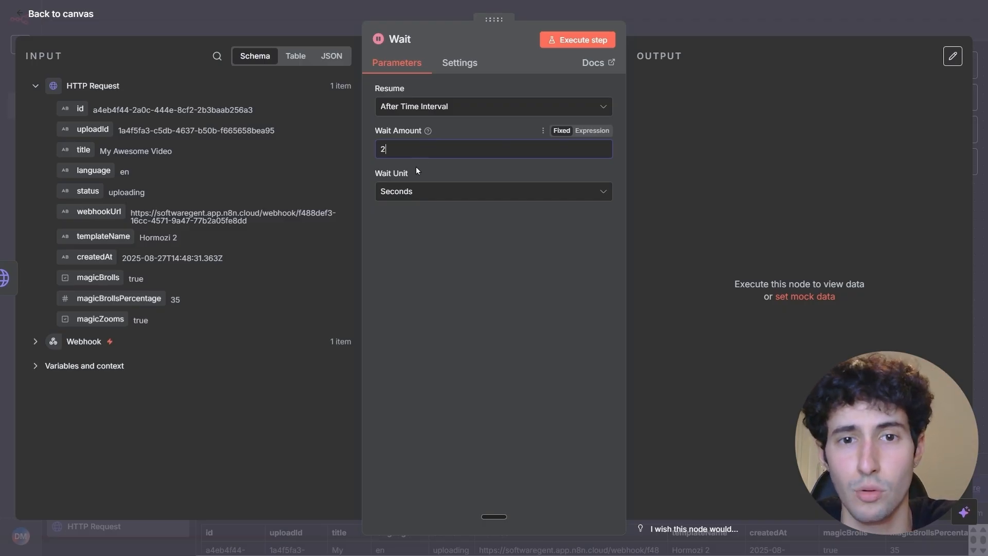
click(402, 195)
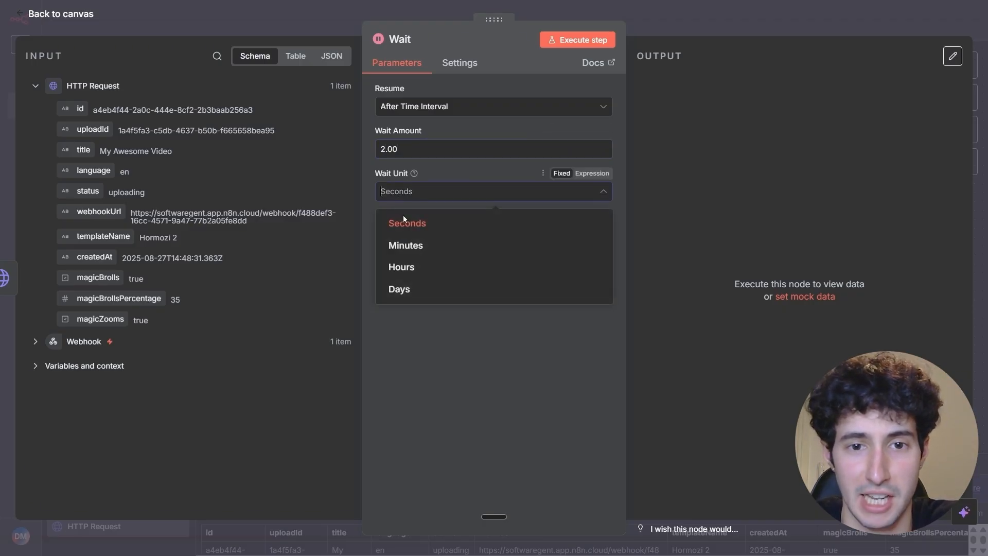
click(407, 246)
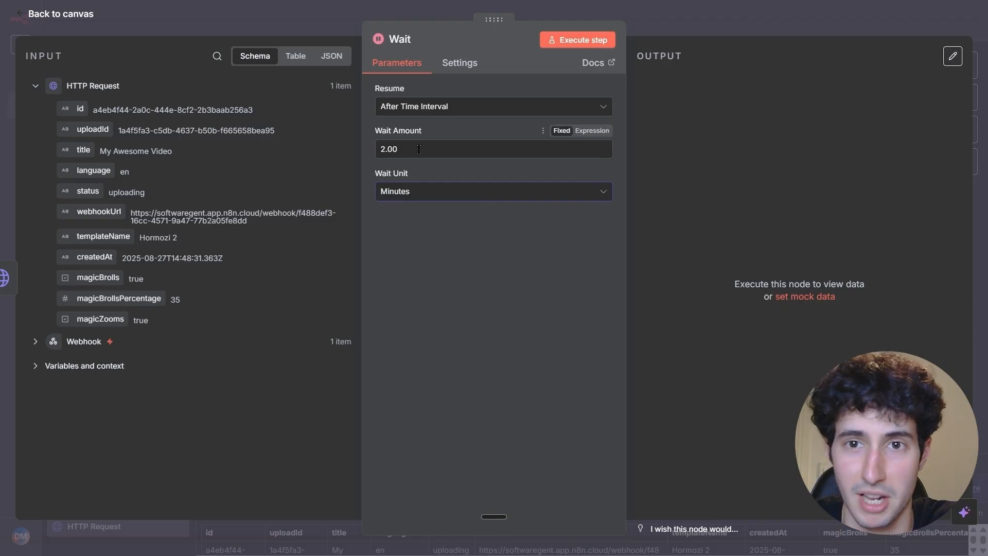
key(Escape)
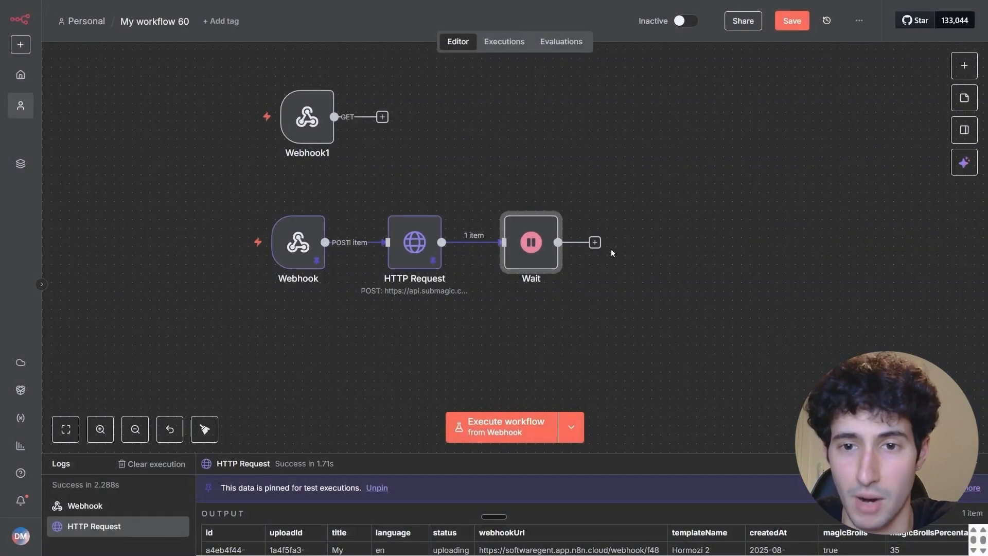
Add a second HTTP Request node after the Wait node and return to the canvas.
click(595, 243)
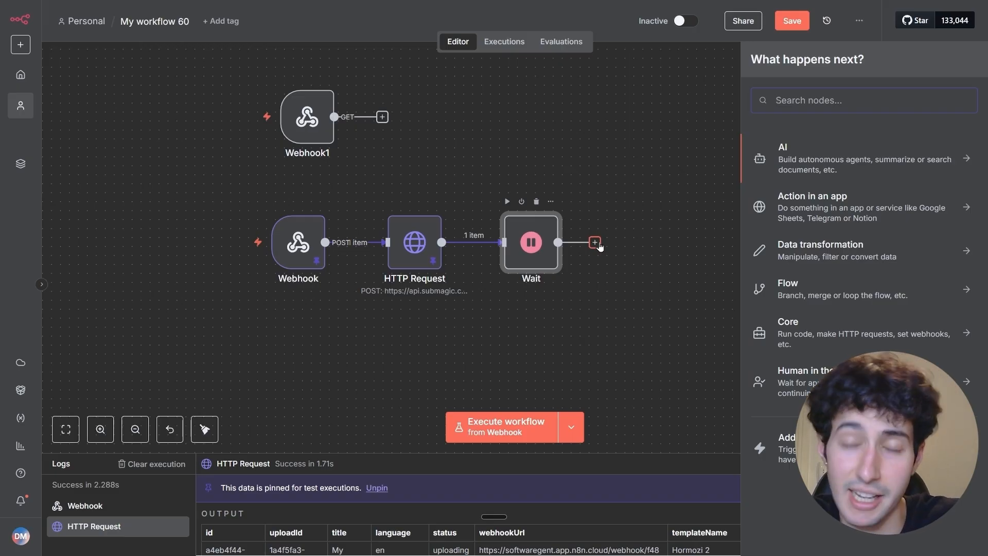
text(http)
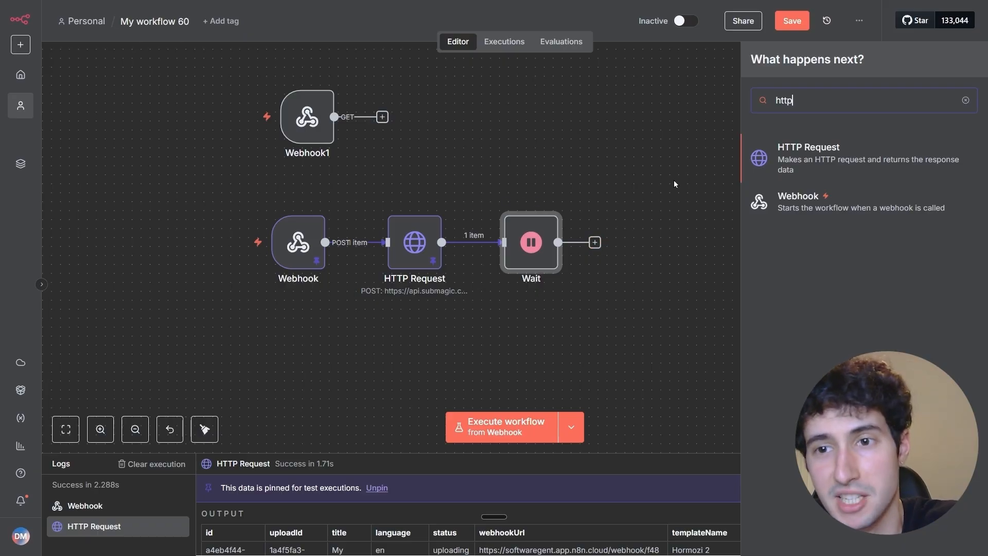
click(779, 165)
click(733, 21)
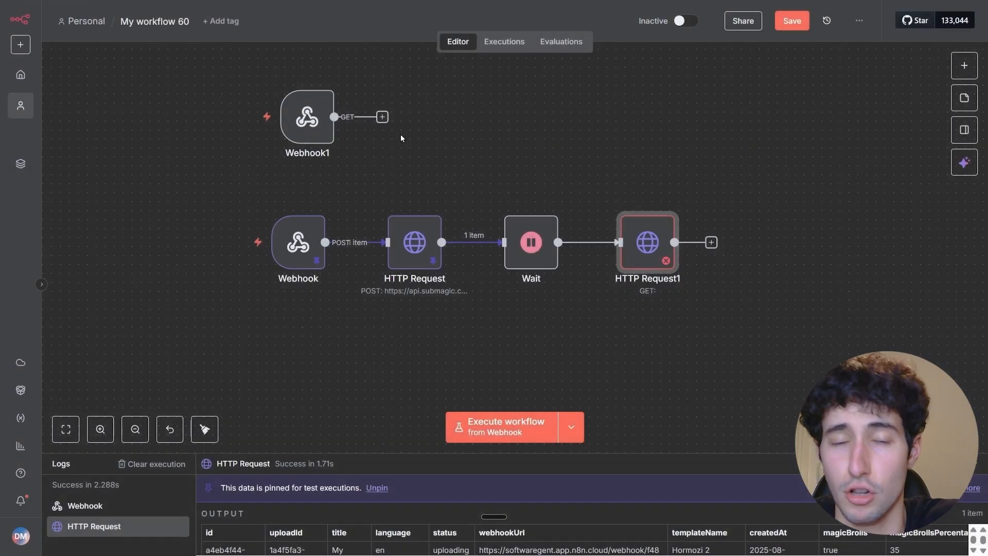
Move the Webhook1 node farther above the main flow and shift the HTTP Request1 node slightly away from the Wait node.
drag(306, 120, 286, 86)
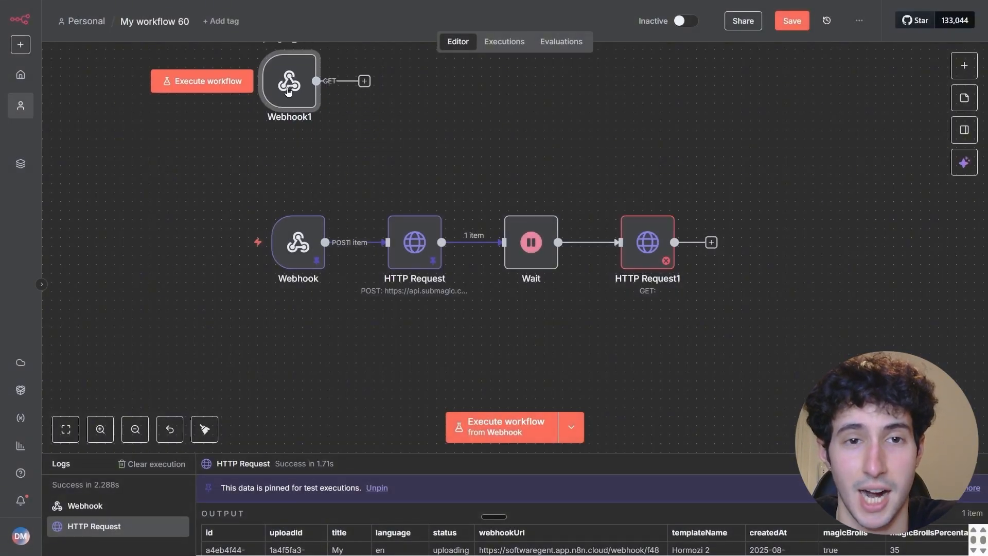
scroll(288, 91, up, 1)
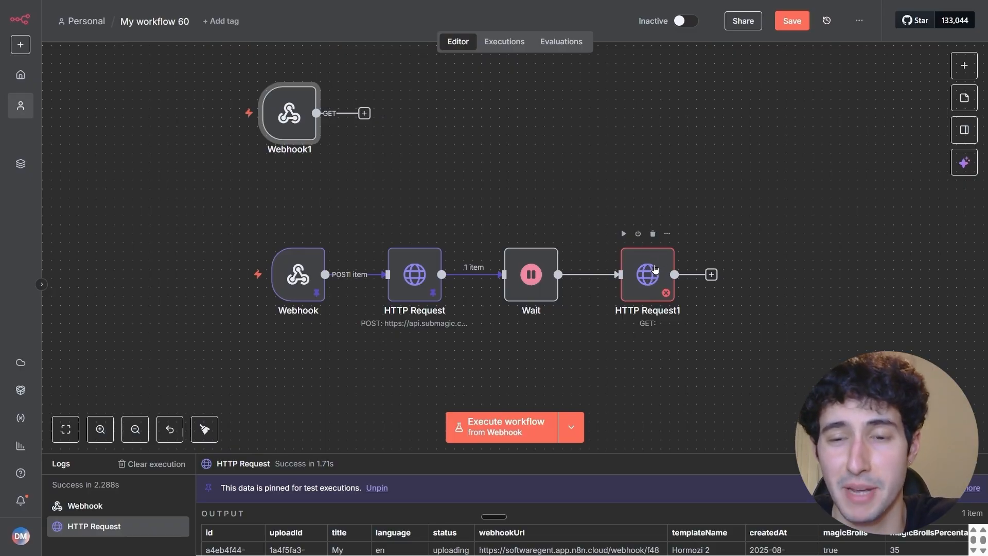
click(649, 269)
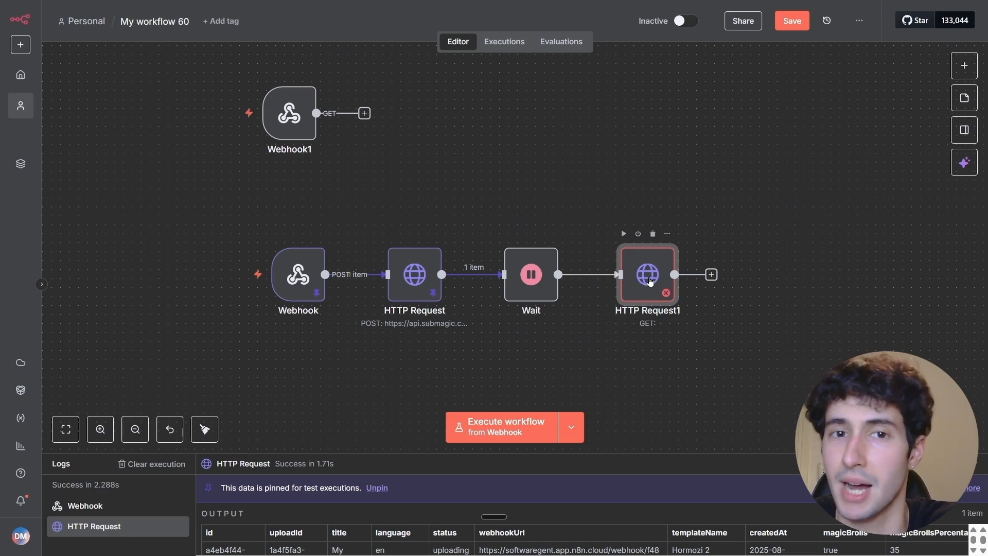
drag(650, 280, 655, 277)
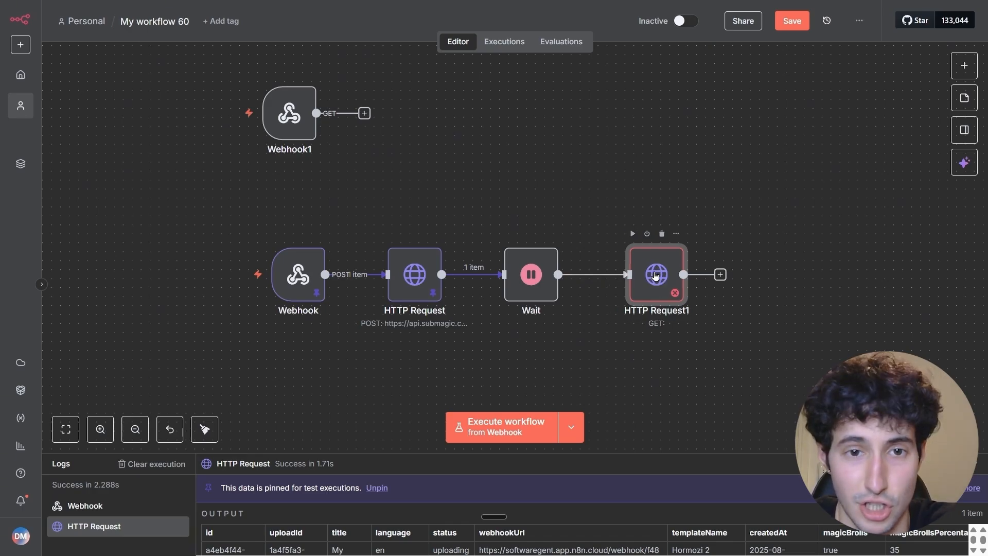
Copy the Get Project cURL example from the Submagic API docs and import it into n8n's HTTP Request1 node.
double_click(655, 276)
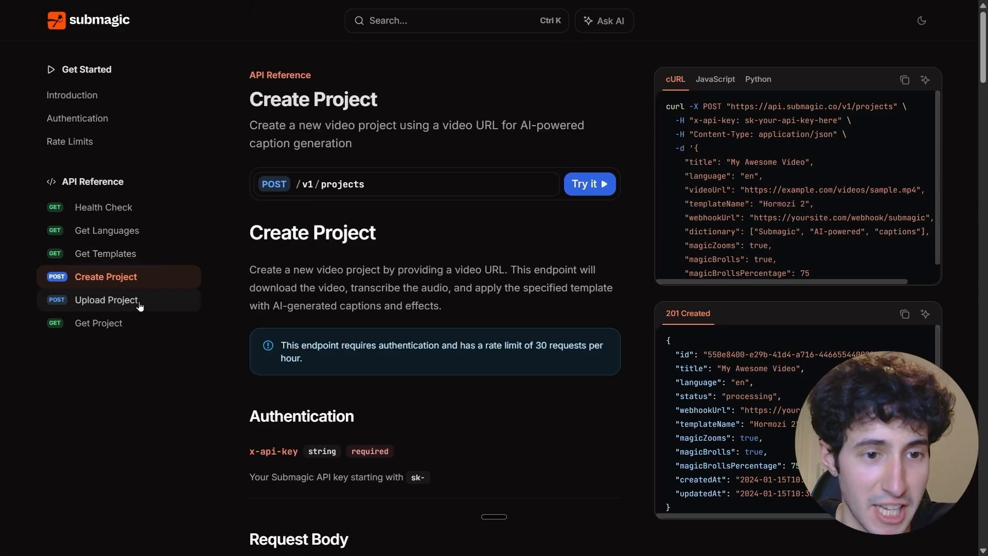
click(93, 331)
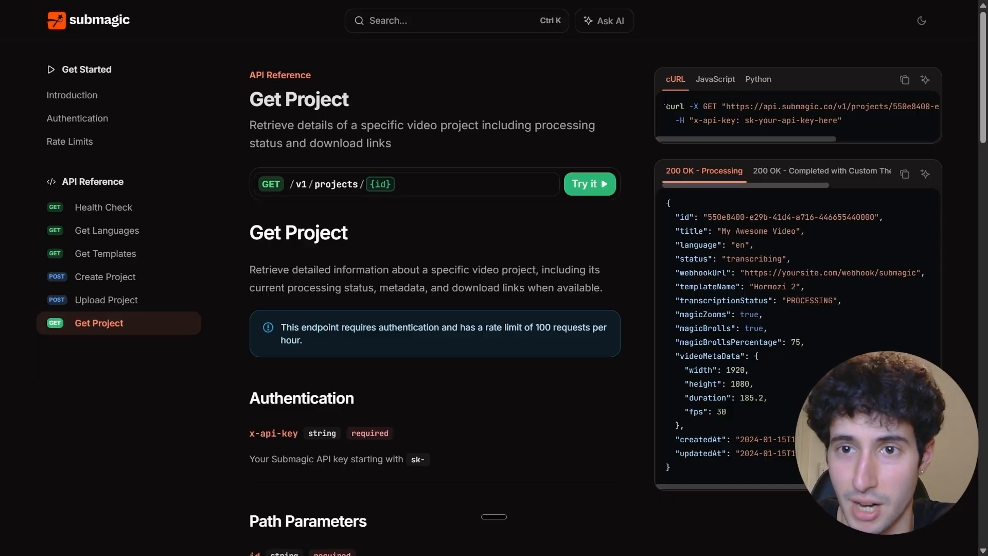
click(904, 80)
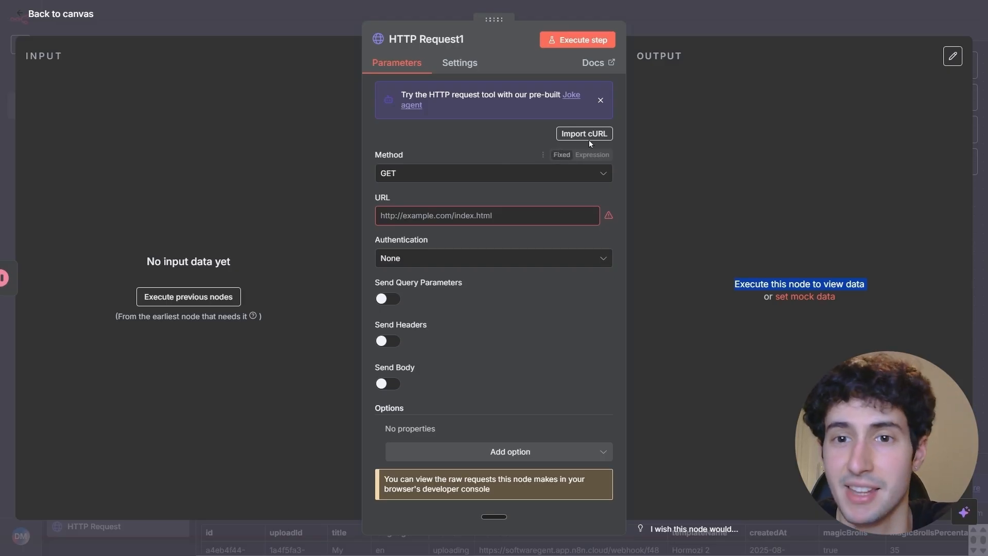
click(590, 134)
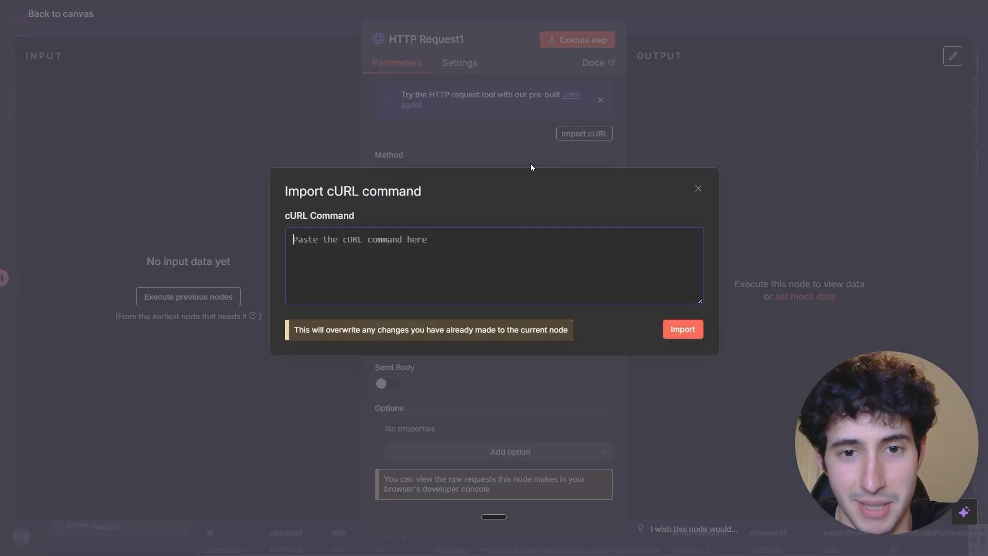
key(ctrl+v)
click(674, 329)
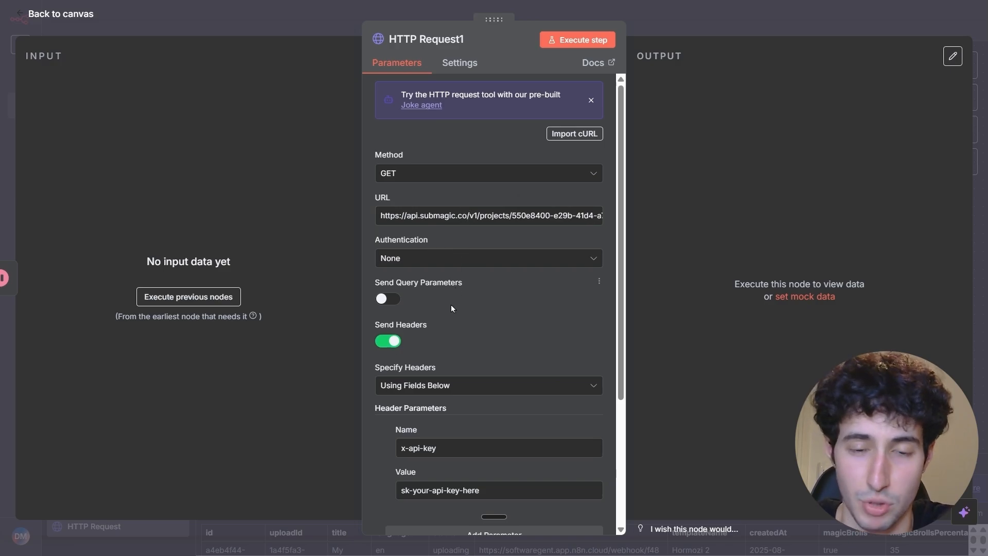
Disable Send Headers in HTTP Request1 and authenticate with Generic Credential Type, Header Auth and the Submagic credential.
click(401, 342)
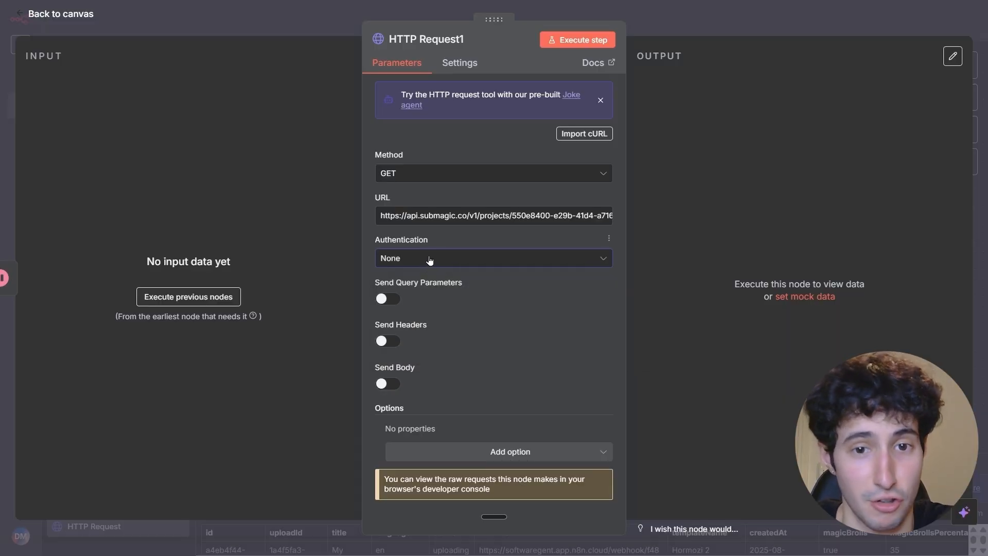
click(421, 259)
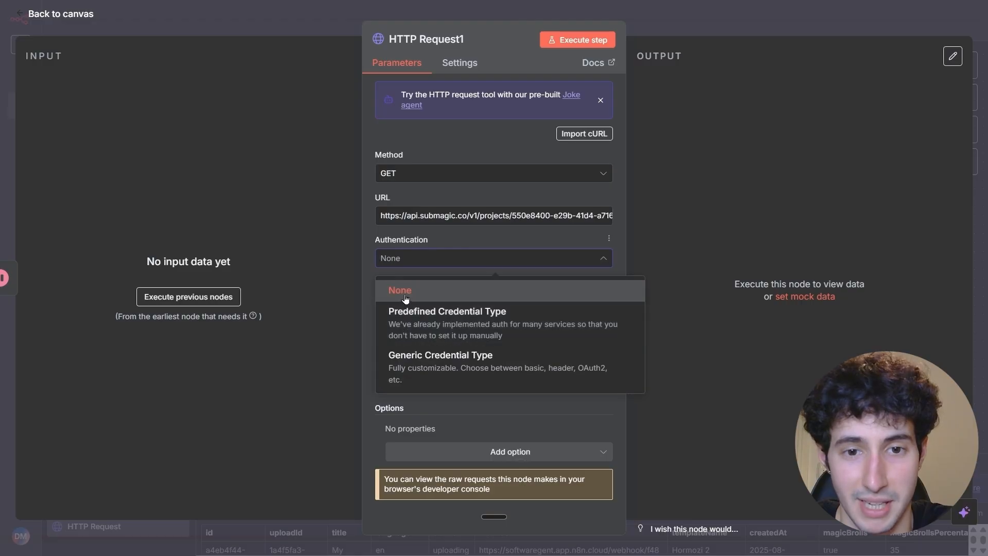
click(419, 363)
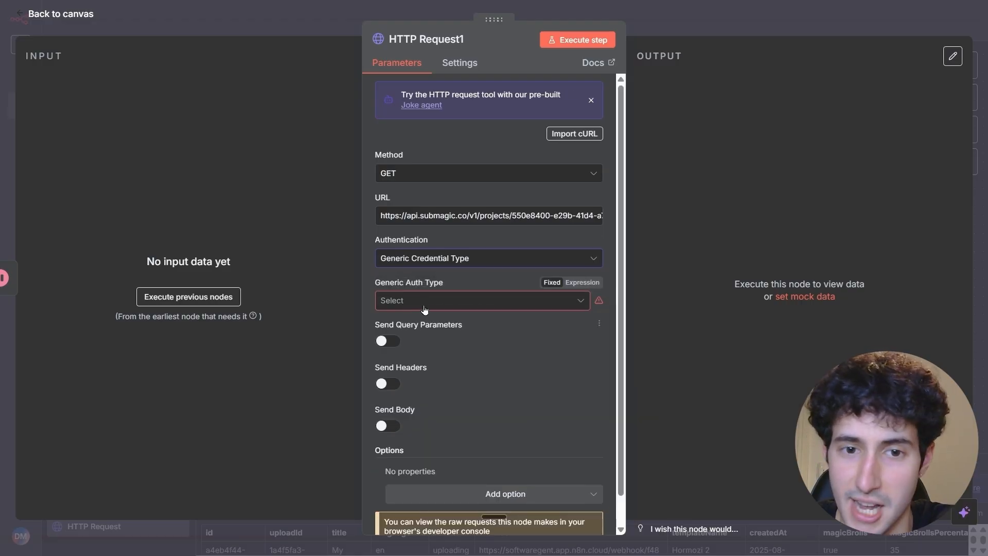
click(396, 301)
click(400, 424)
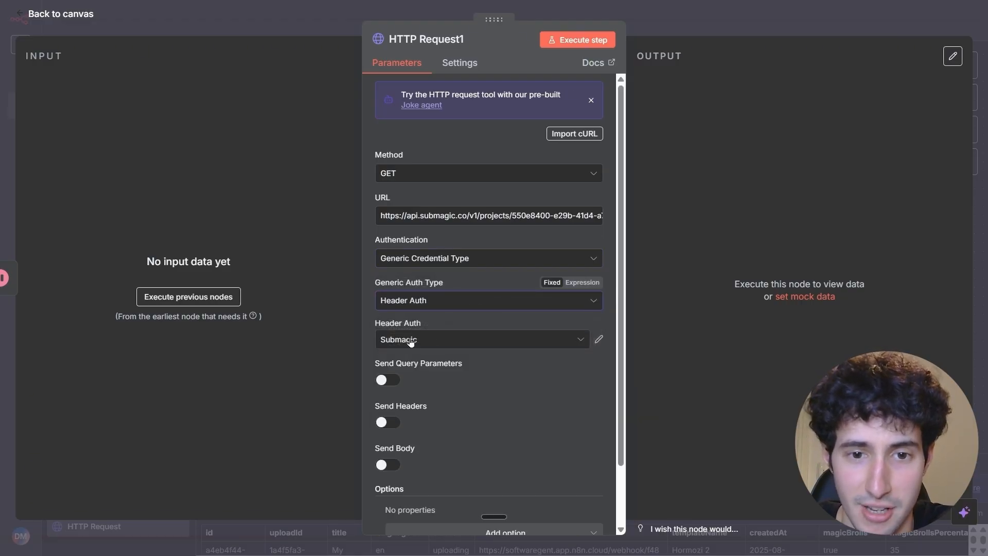
click(418, 342)
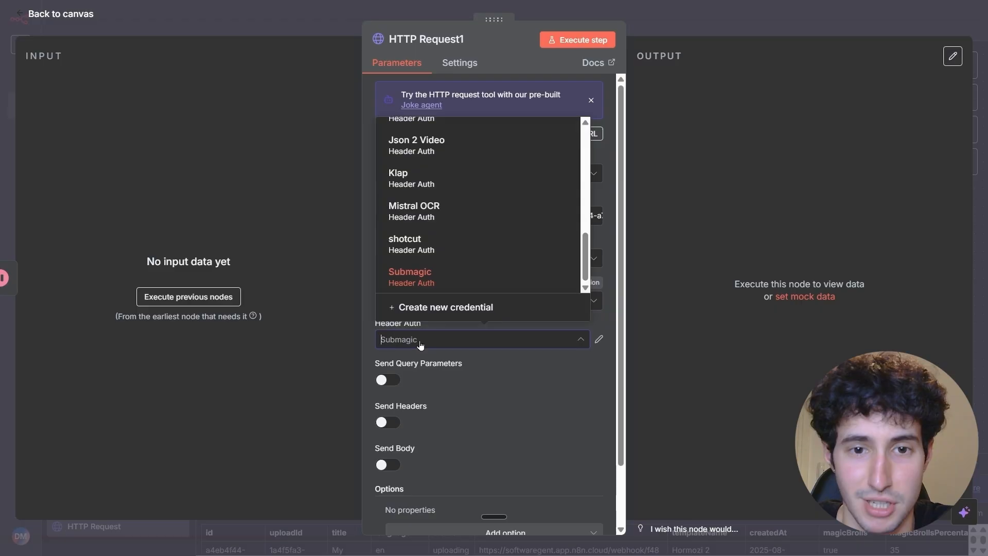
click(415, 280)
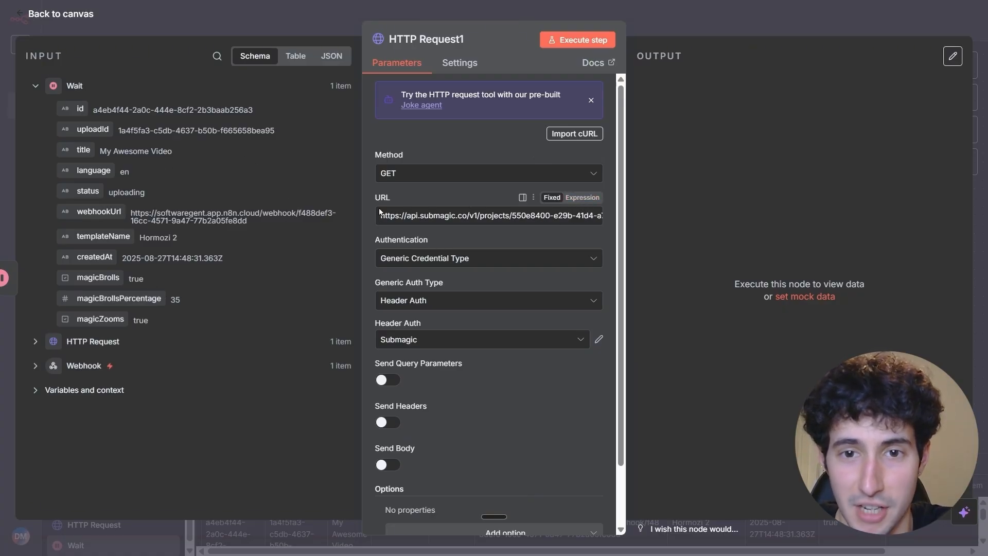
Make the HTTP Request1 URL an expression and replace its sample project ID with the id field from the first HTTP Request node.
click(573, 200)
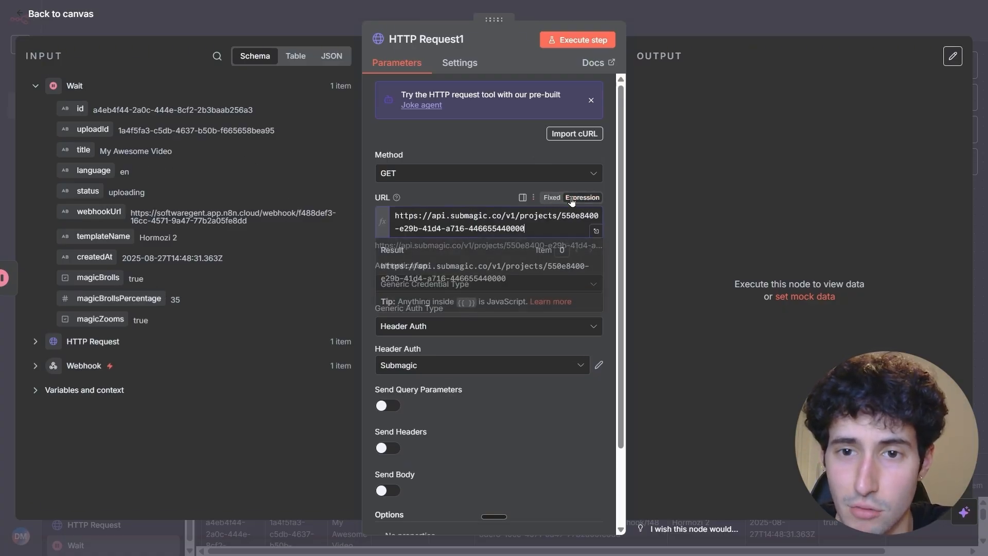
click(595, 231)
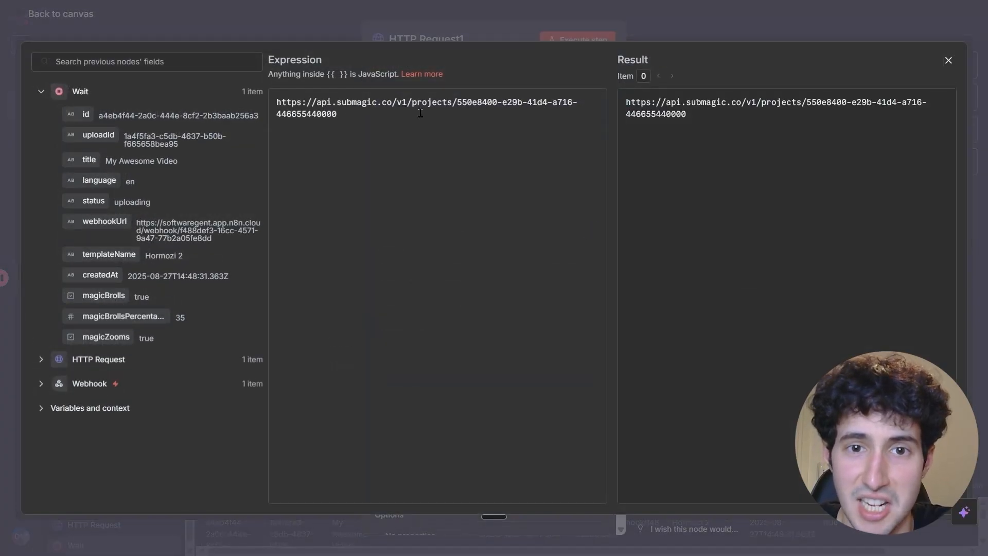
drag(457, 103, 478, 111)
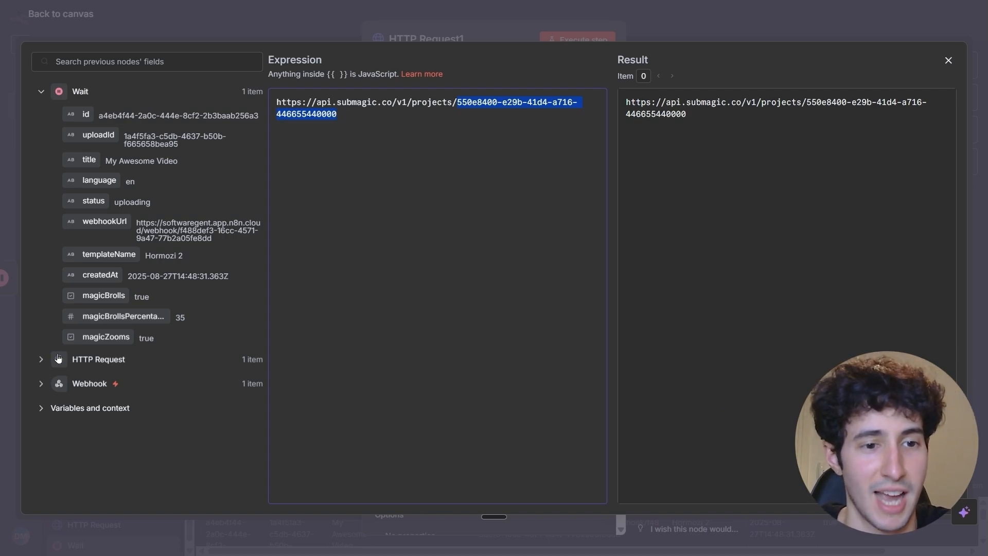
click(37, 361)
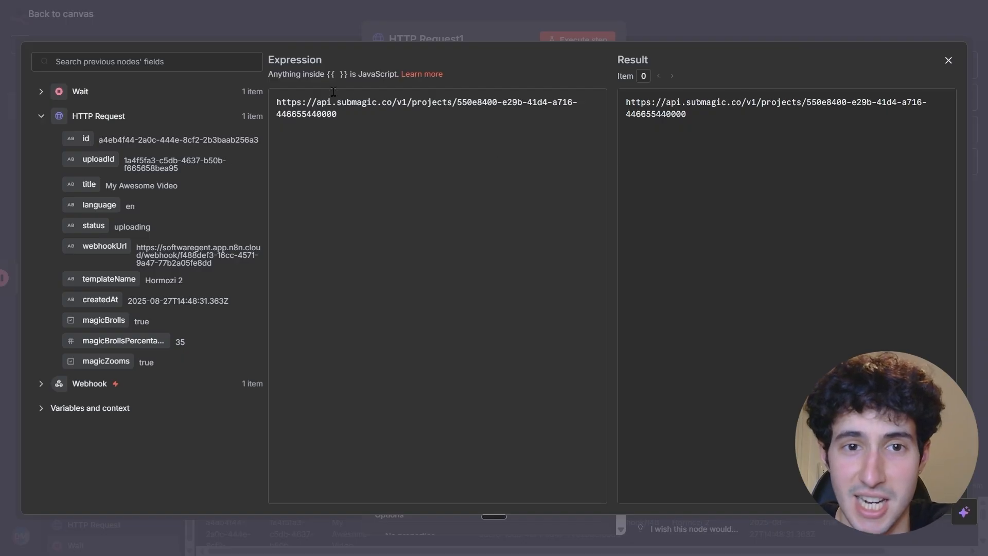
drag(341, 114, 479, 105)
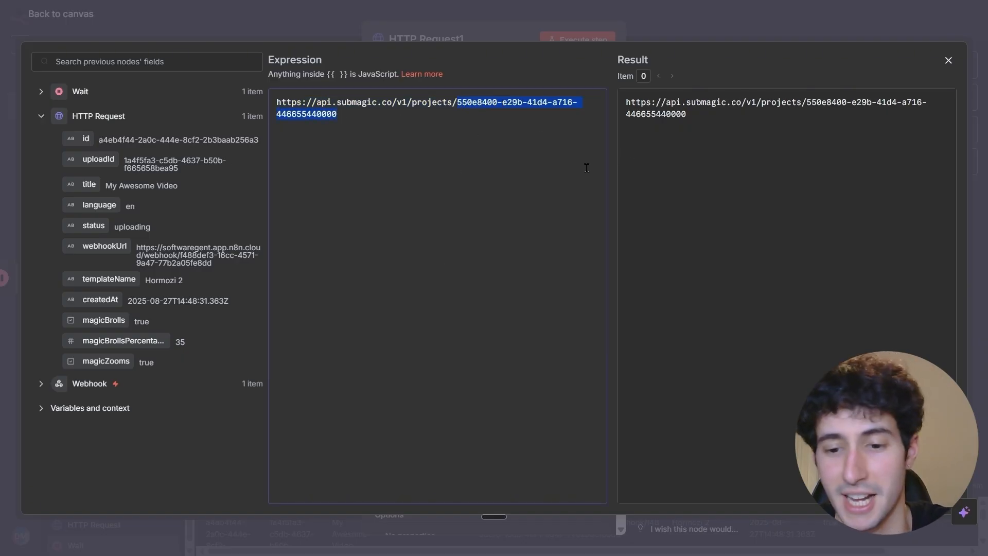
key(BackSpace)
drag(86, 140, 482, 104)
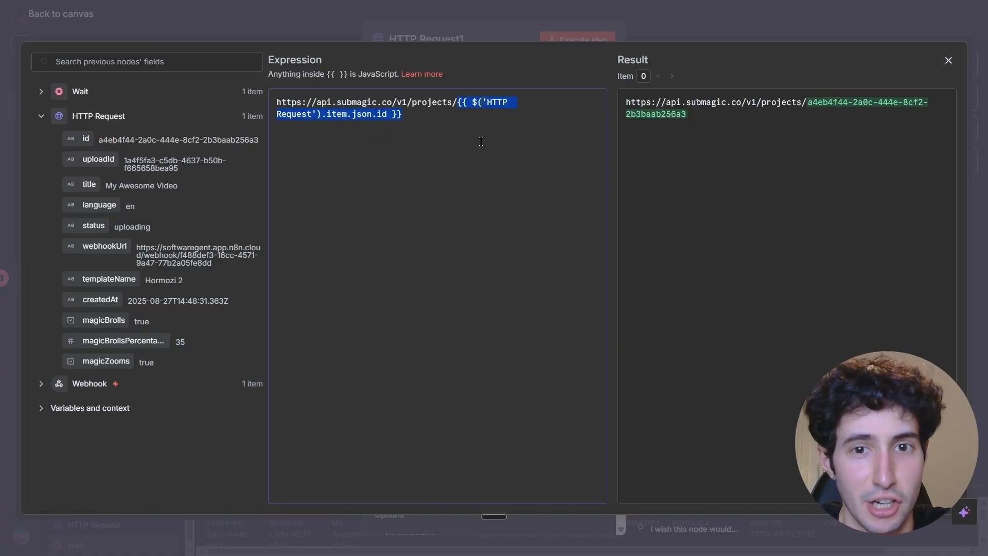
Close the URL expression editor, execute the HTTP Request1 node to retrieve the Submagic project, and return to the canvas.
click(948, 61)
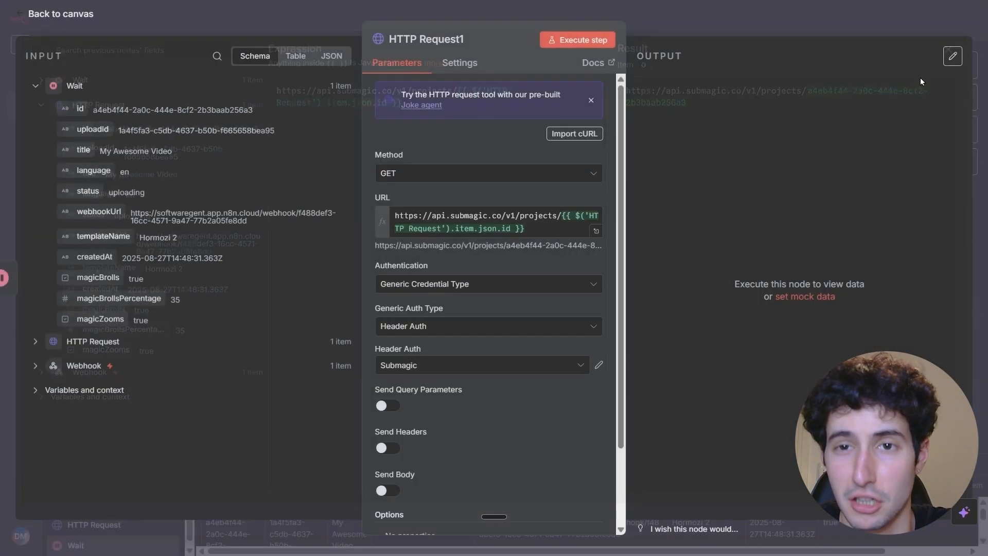
click(587, 41)
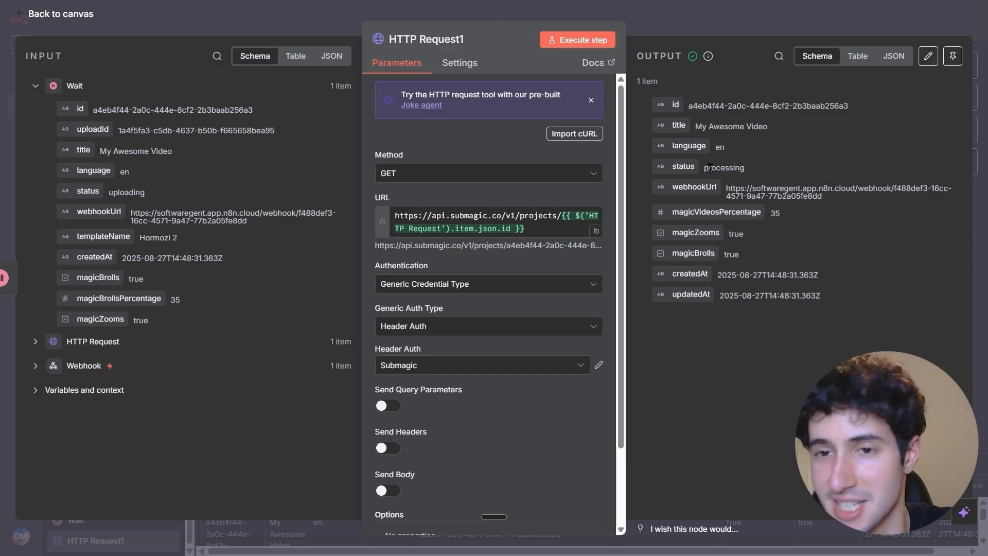
click(786, 33)
drag(743, 353, 671, 302)
scroll(674, 313, down, 1)
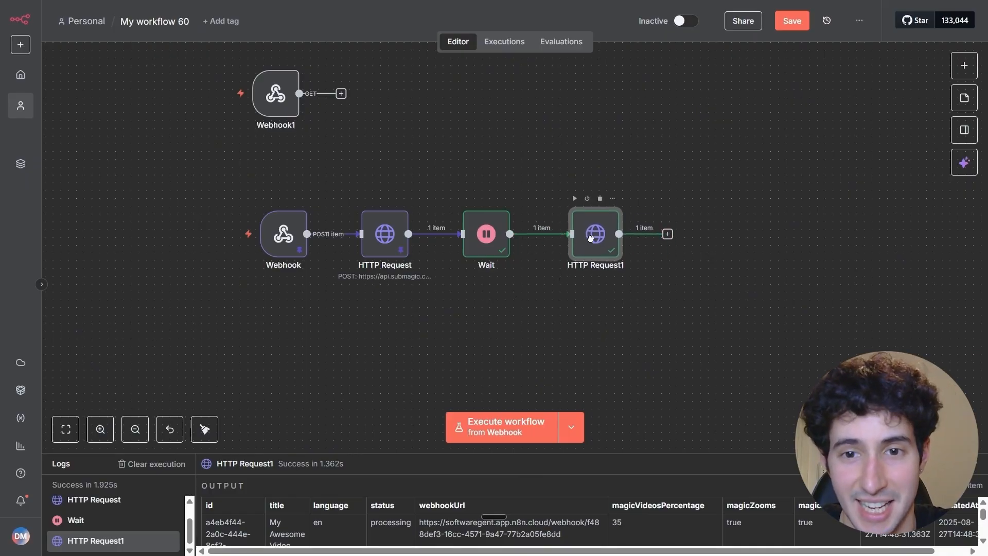
Add an If node after HTTP Request1 and use the status field as the expression for its condition's first value.
click(668, 235)
text(if)
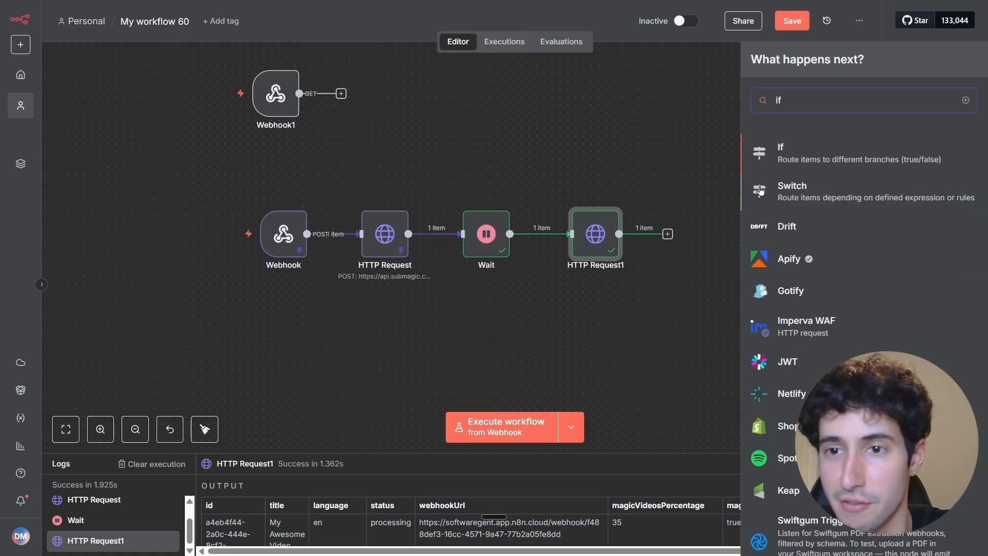
click(785, 147)
click(348, 119)
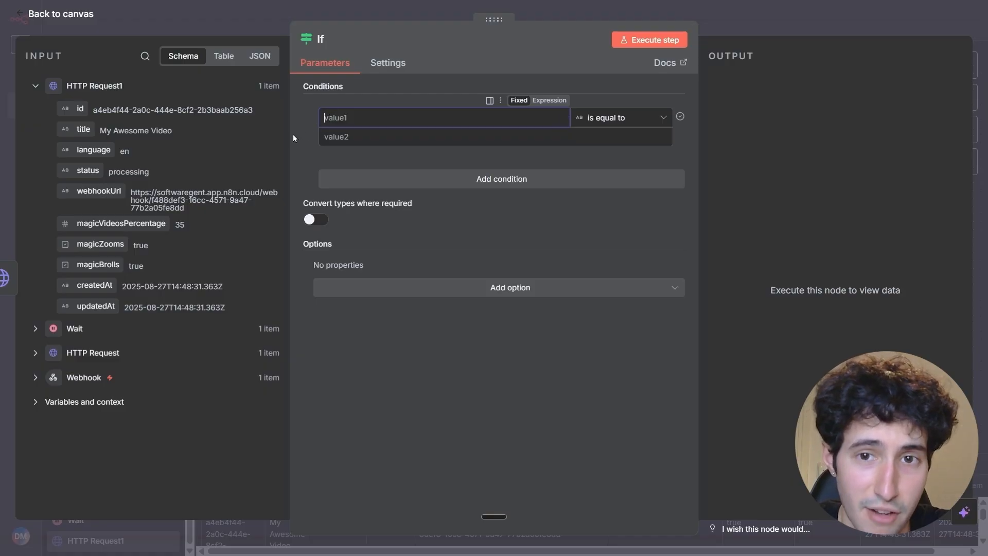
click(549, 100)
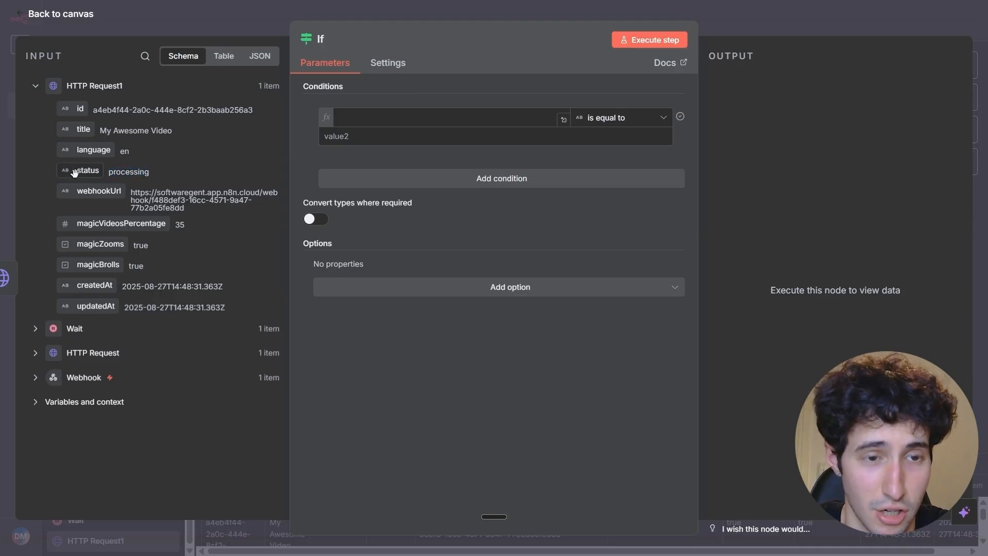
drag(75, 172, 341, 121)
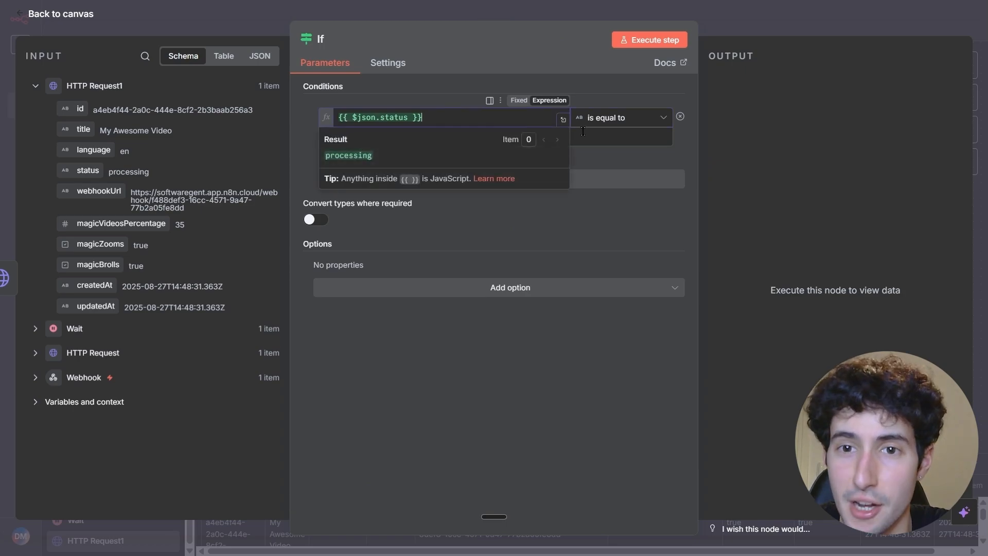
Set the If condition to the String comparison "is not equal to" with the second value processing.
click(613, 117)
mouse_move(625, 149)
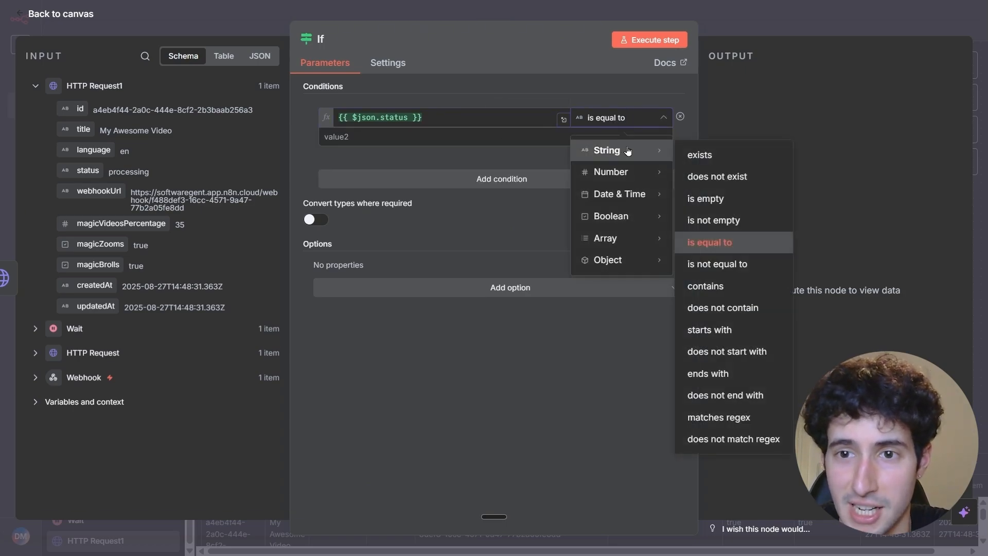
click(725, 265)
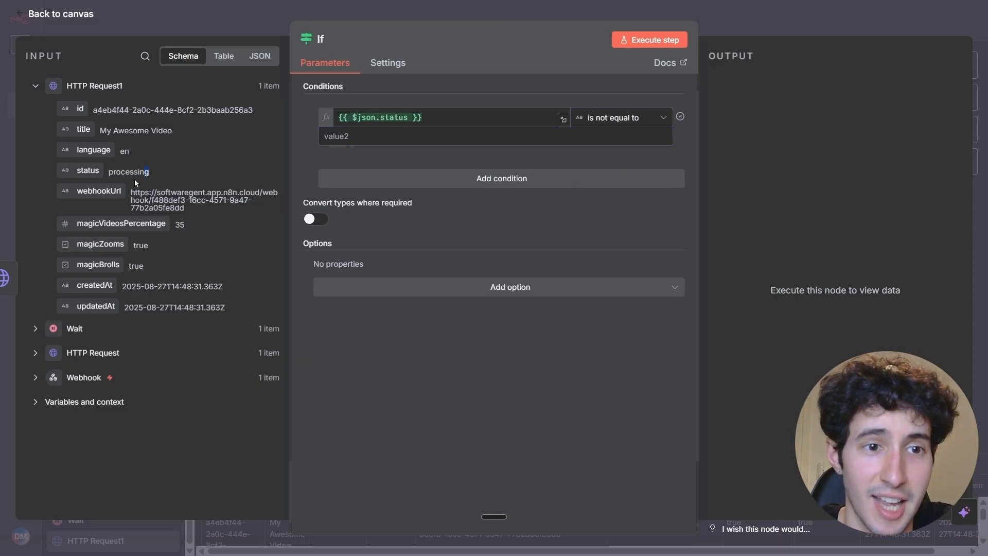
double_click(117, 172)
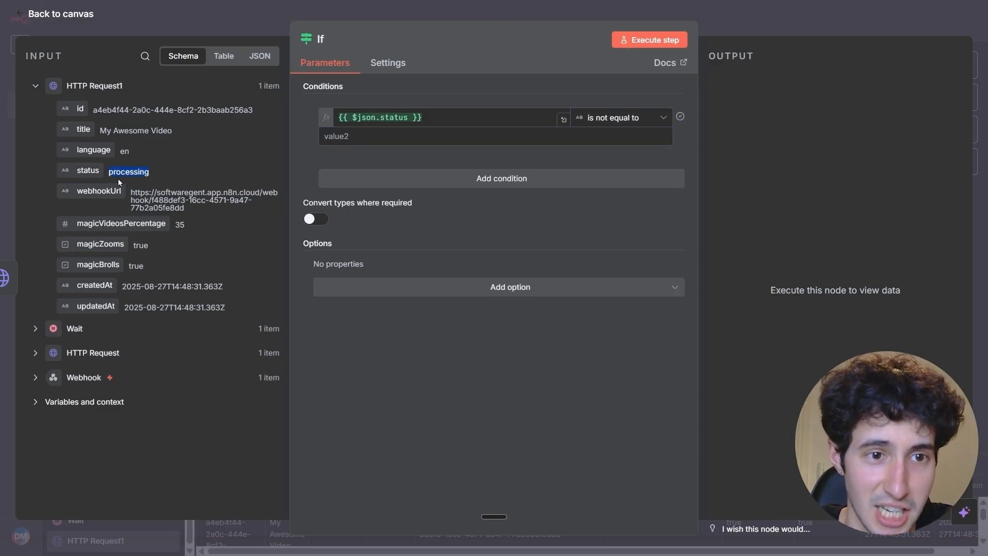
right_click(128, 174)
click(154, 185)
click(339, 136)
key(ctrl+v)
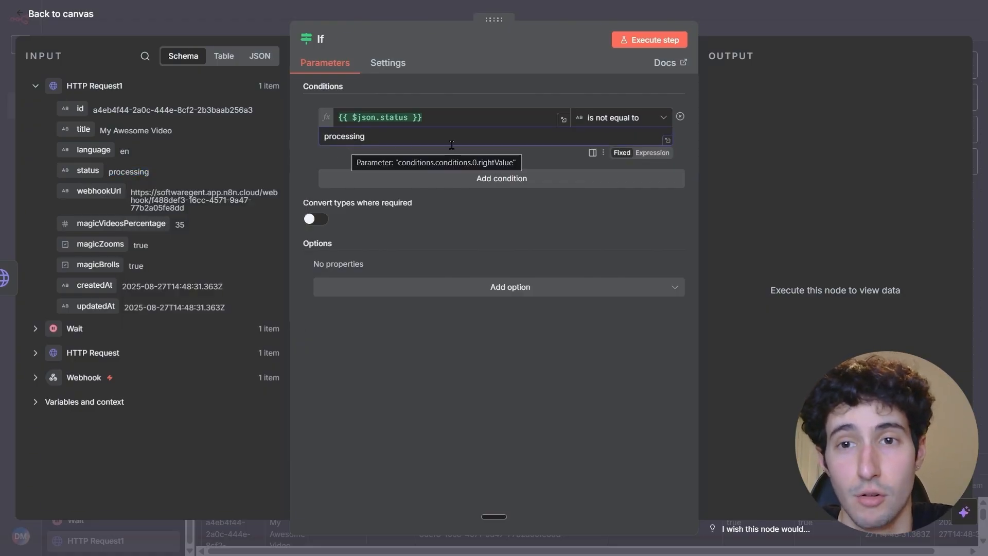
Execute the If node, inspect its False Branch output, and return to the canvas.
click(652, 43)
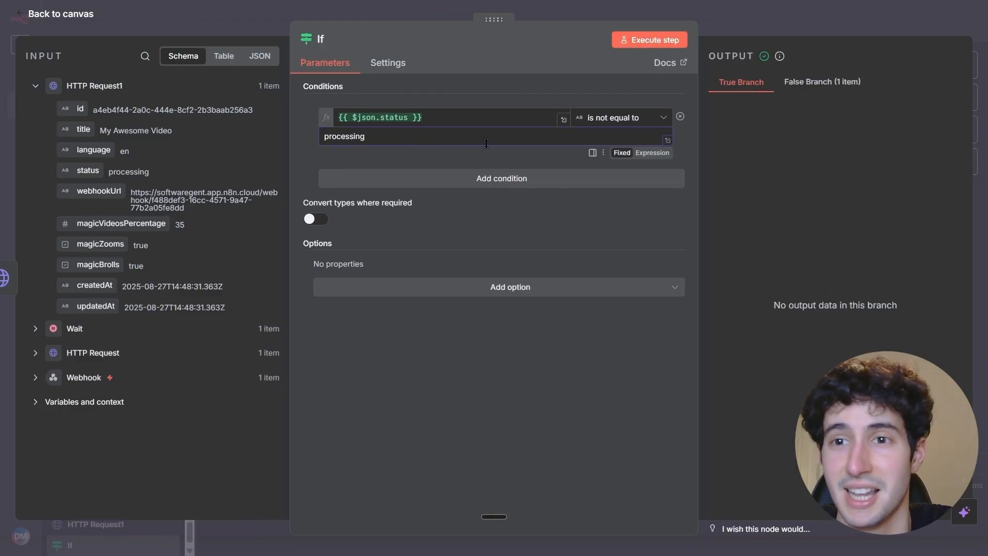
click(821, 90)
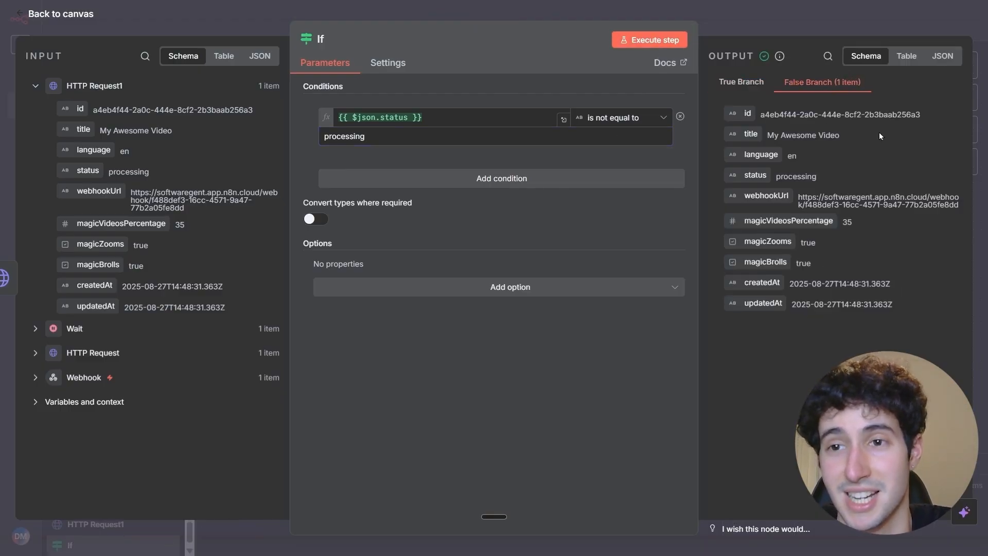
key(Escape)
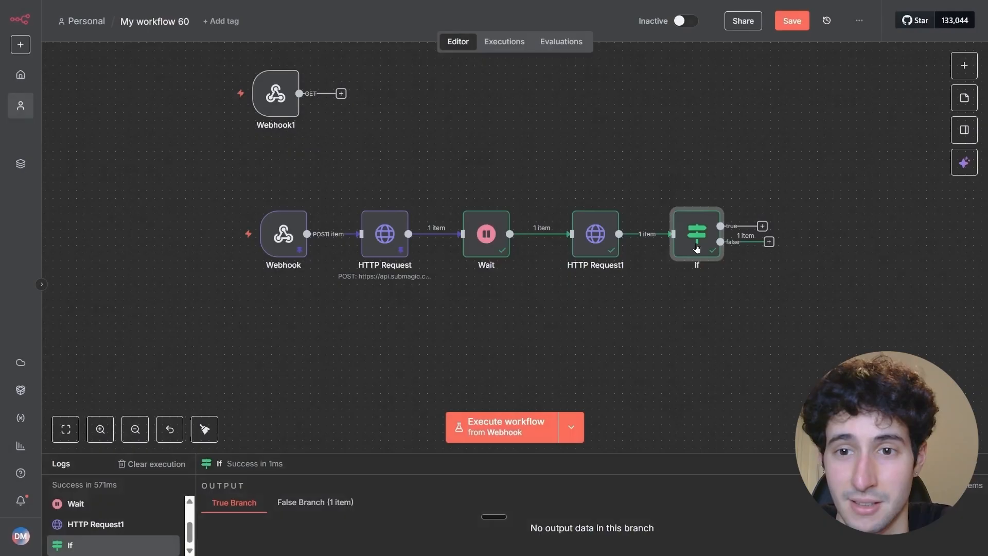
Connect the If node's false output back to the Wait node and shift the If node slightly away from HTTP Request1.
drag(798, 242, 485, 365)
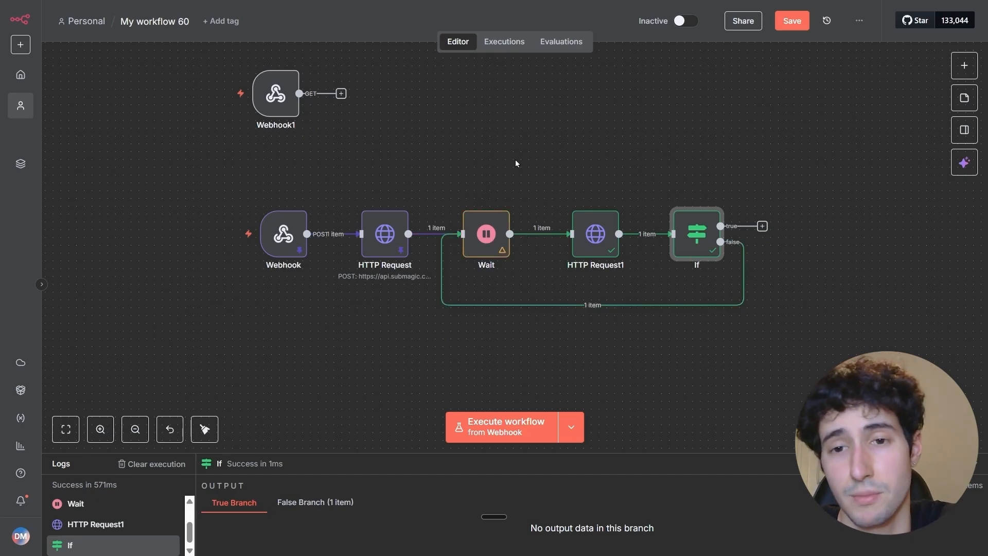
click(599, 236)
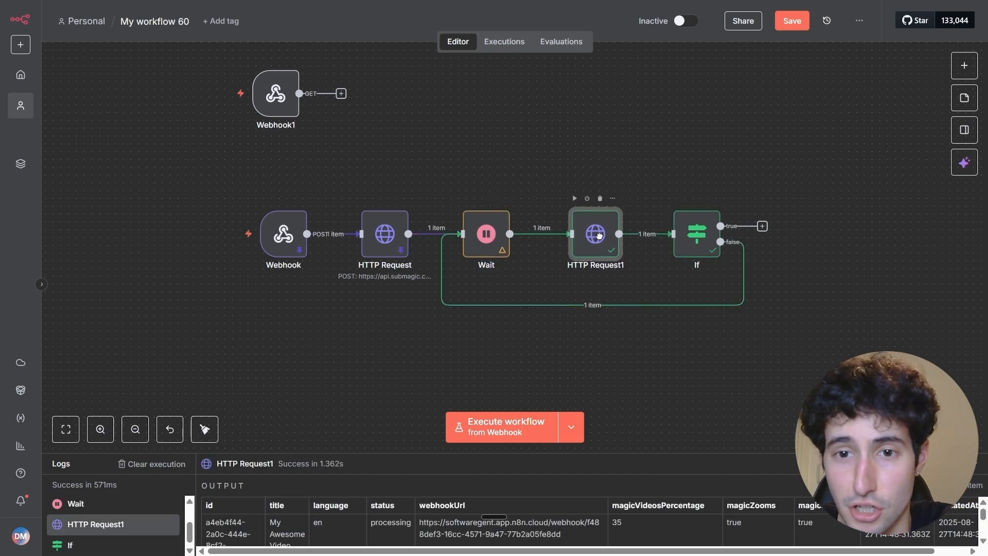
drag(703, 235, 719, 235)
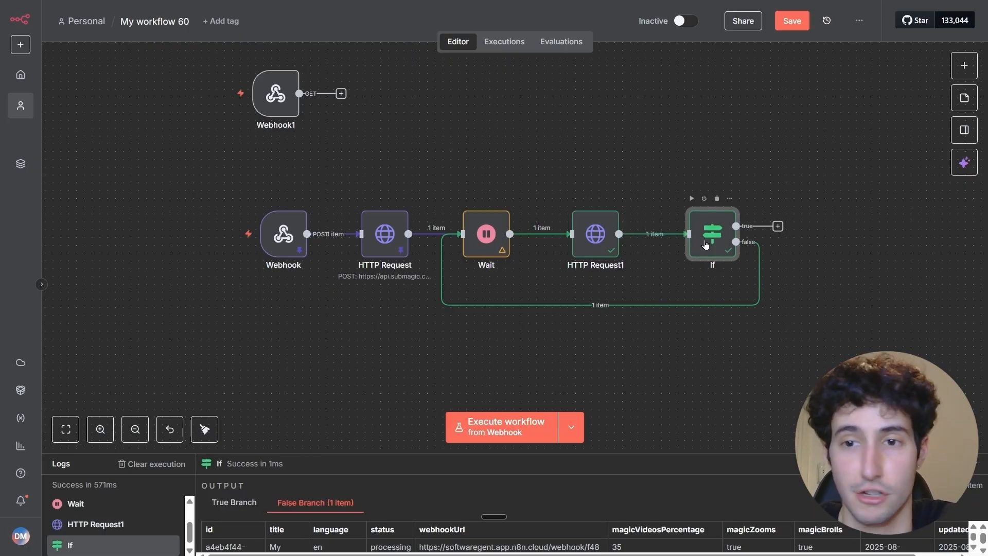
mouse_move(751, 270)
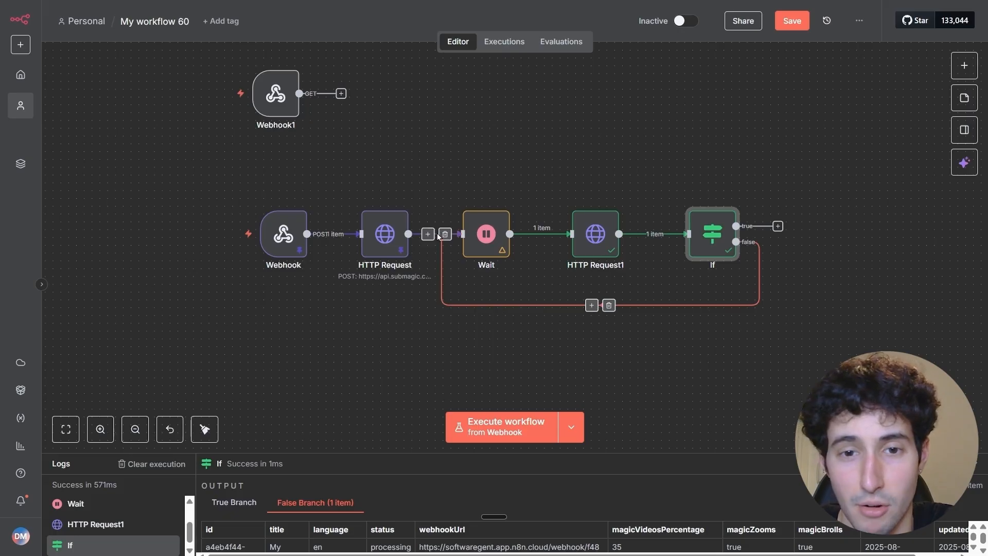
mouse_move(477, 243)
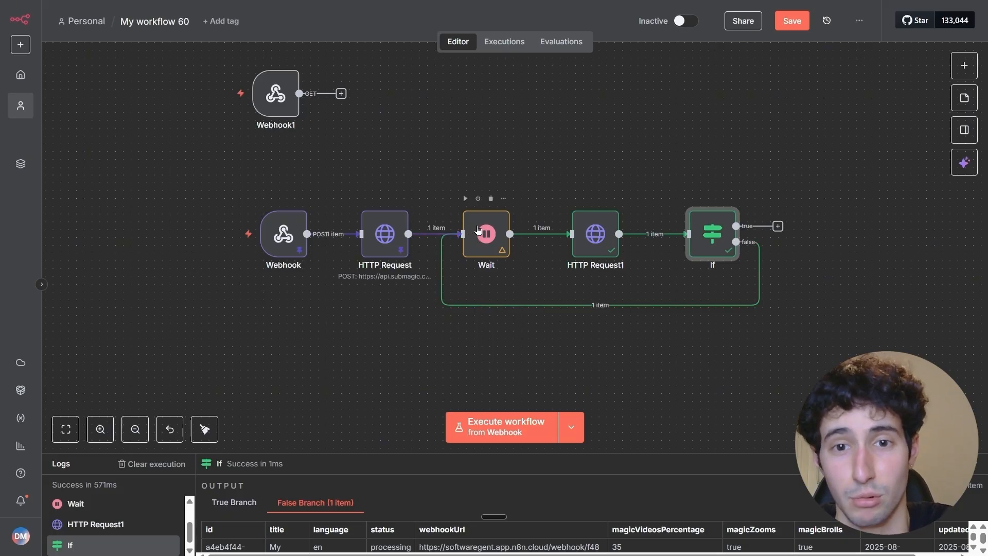
mouse_move(607, 236)
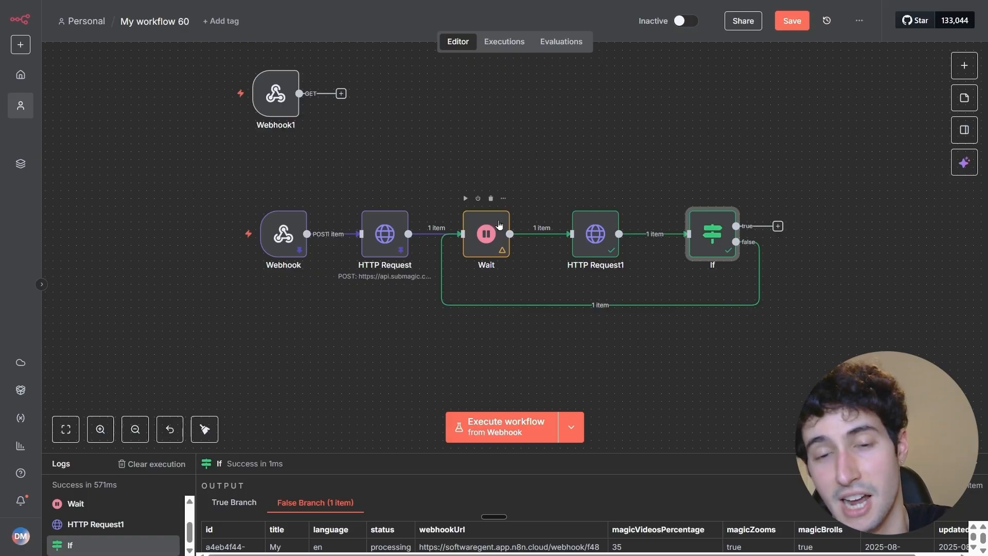
drag(719, 241, 734, 242)
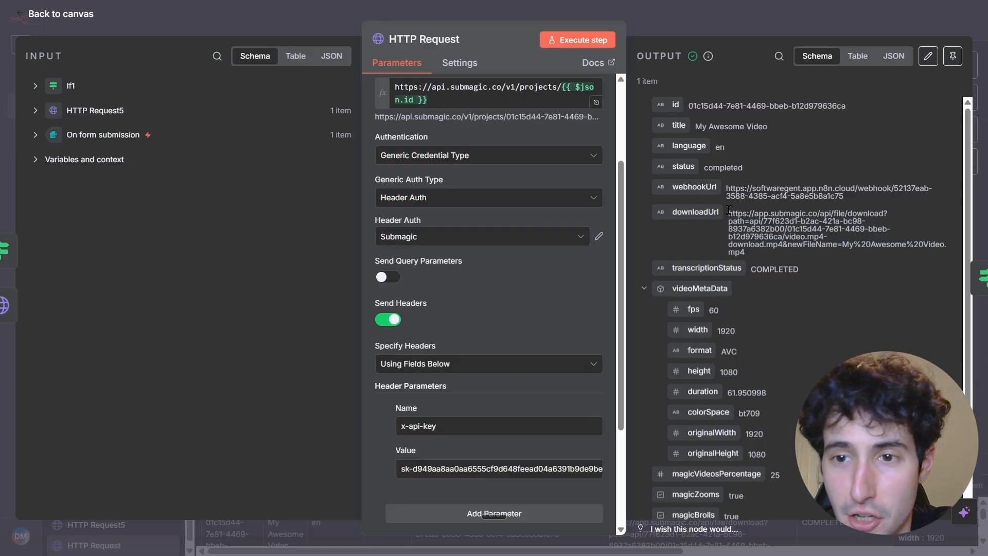
Check the downloadUrl in the completed project's output and execute the If node with the HTTP Request2 data.
drag(727, 212, 759, 259)
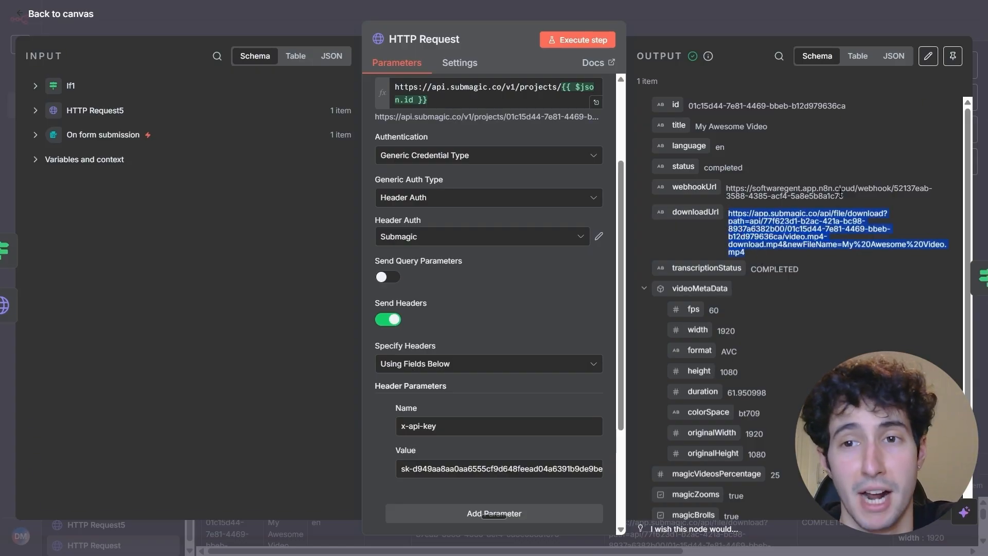
click(781, 222)
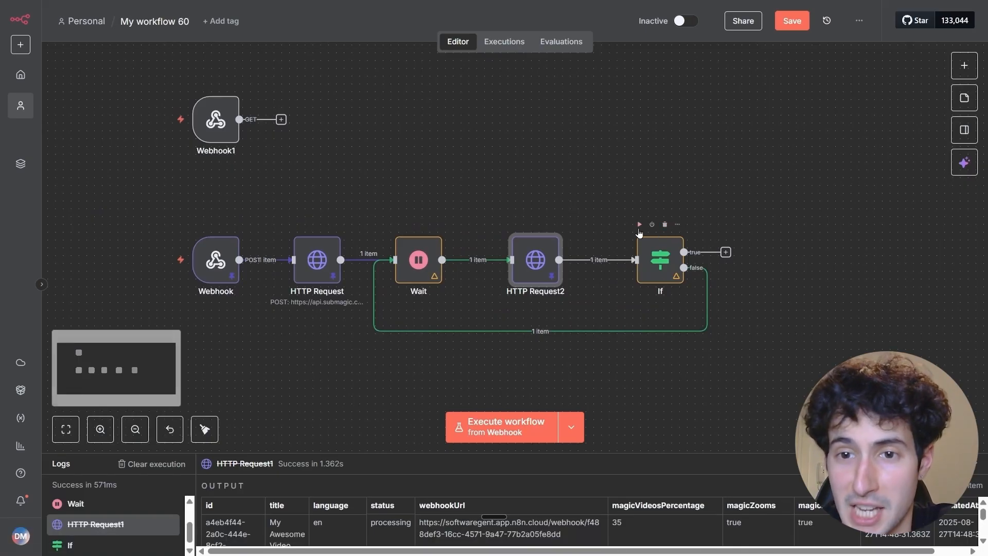
key(ctrl+Return)
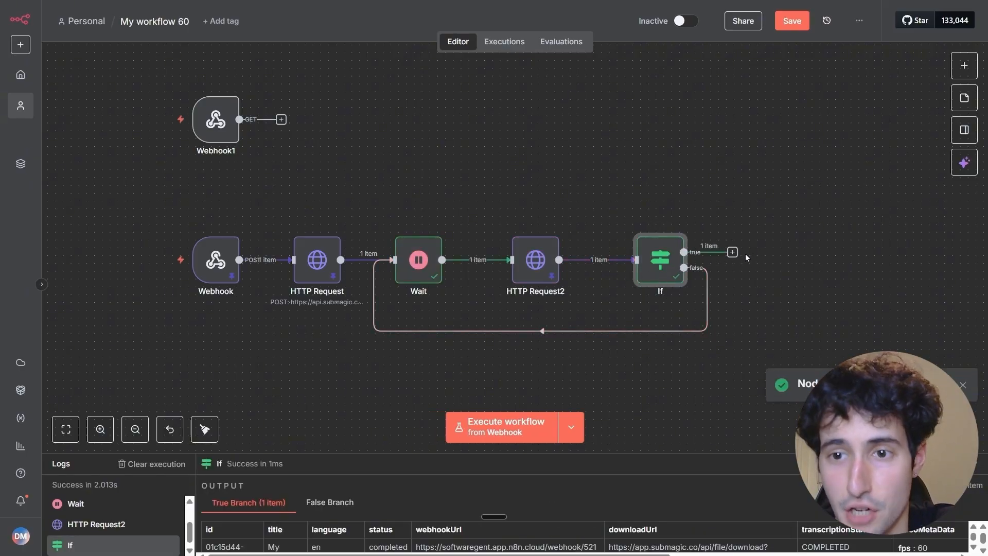
drag(732, 252, 777, 212)
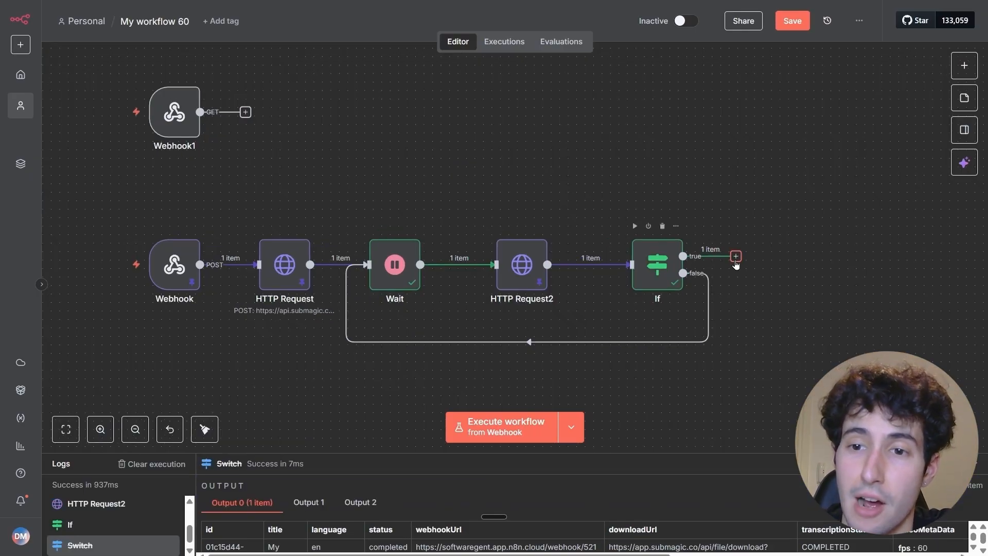
Add a second If node to the first If node's true branch and switch its condition's first value to an expression.
click(736, 257)
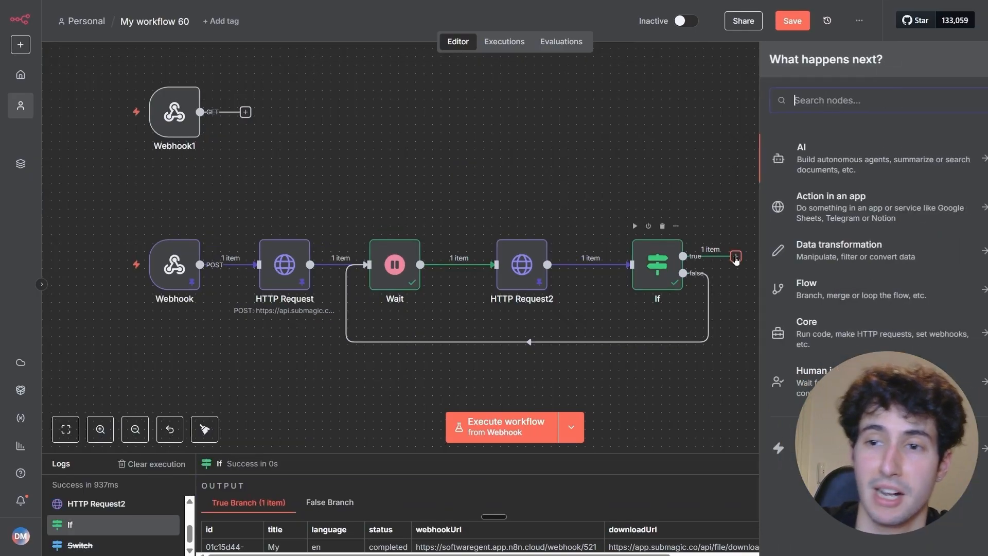
text(if)
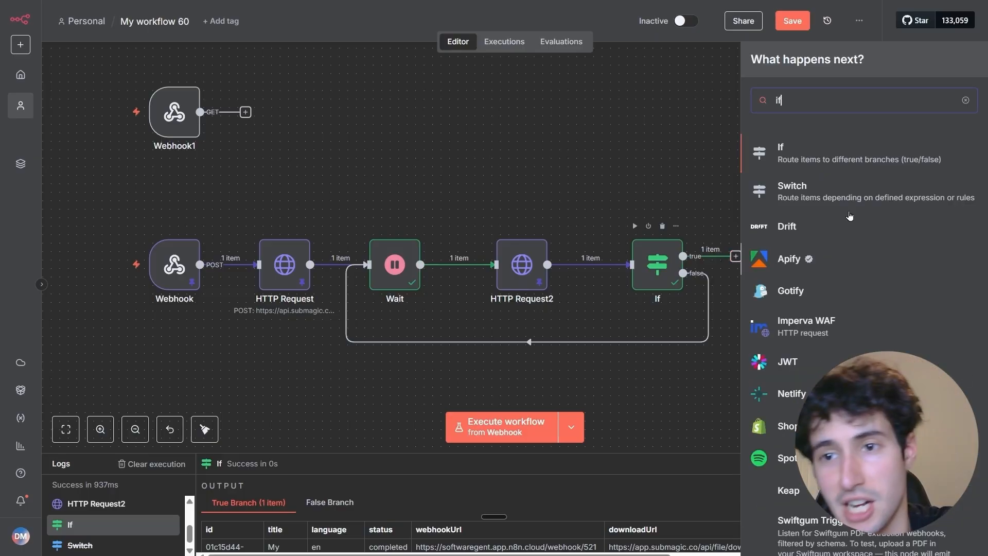
click(806, 155)
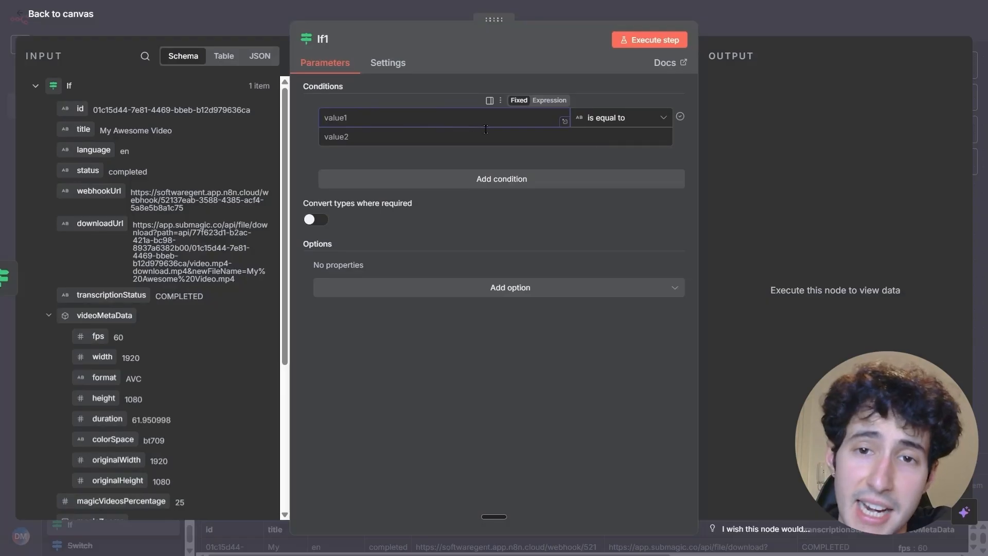
click(546, 101)
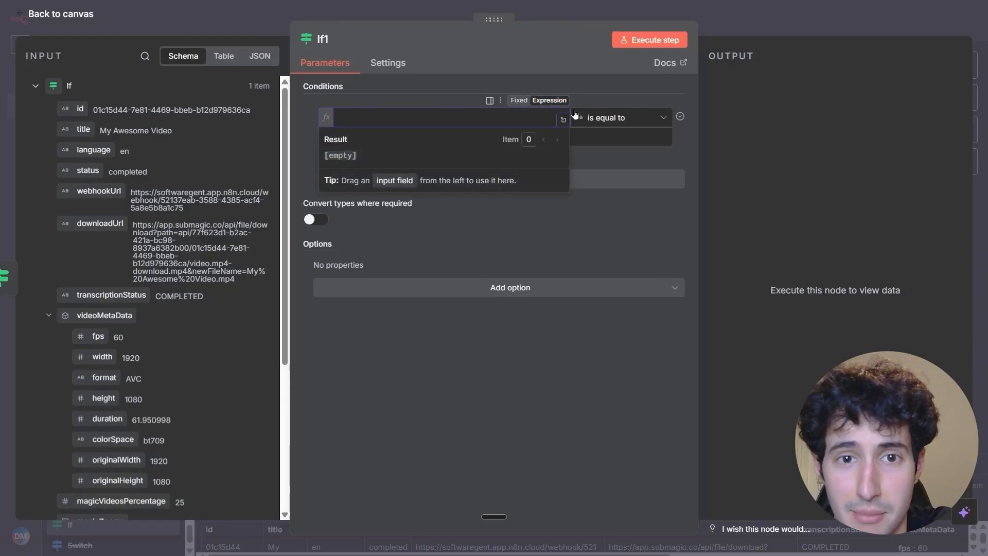
click(593, 117)
click(593, 118)
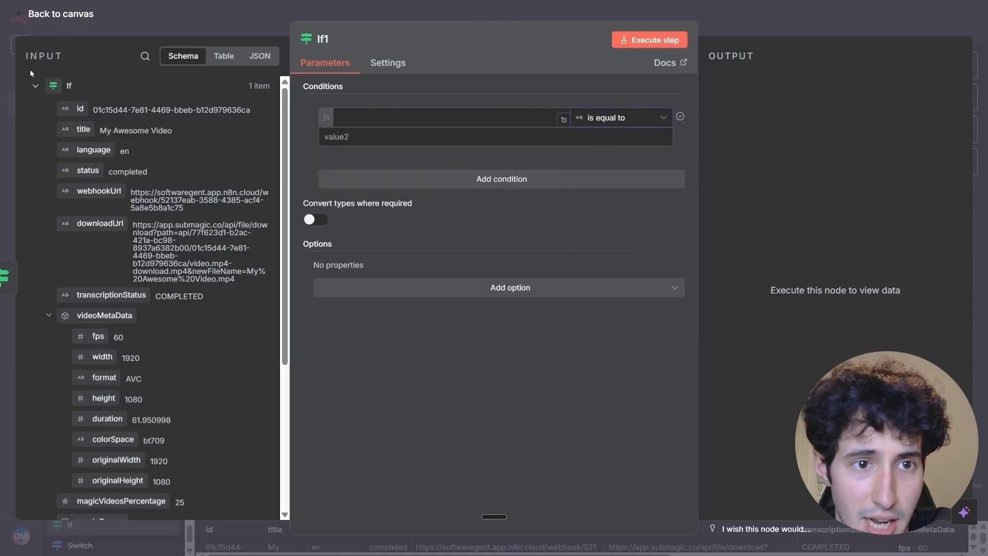
Use the instagram_selected field from the Webhook node's body as the first value of the If1 condition.
click(35, 85)
click(37, 188)
scroll(157, 307, down, 2)
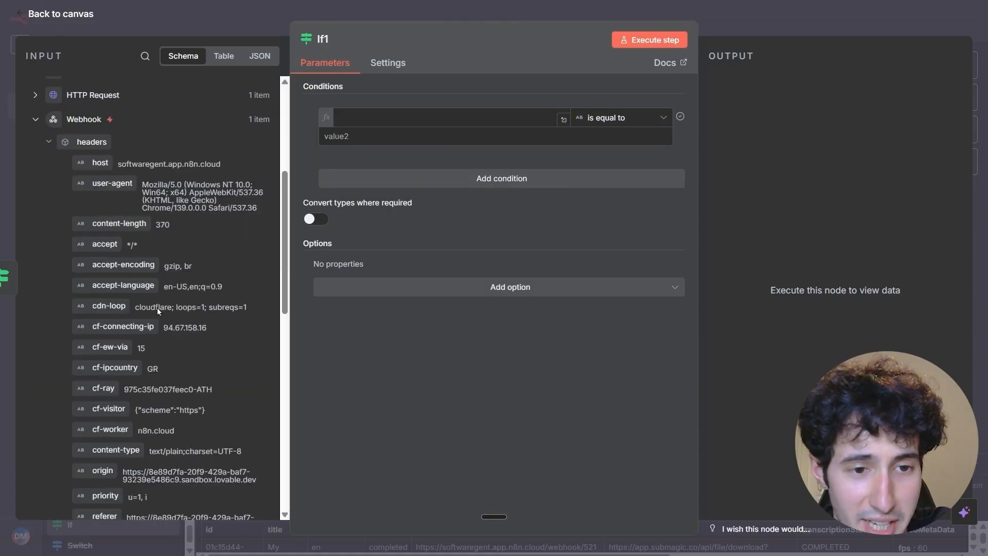
scroll(156, 307, down, 10)
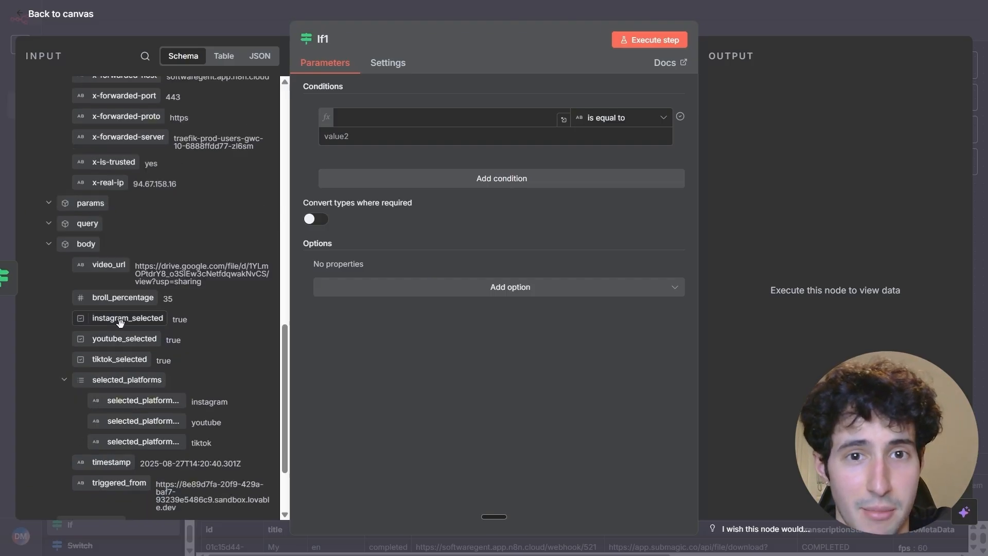
drag(122, 322, 362, 117)
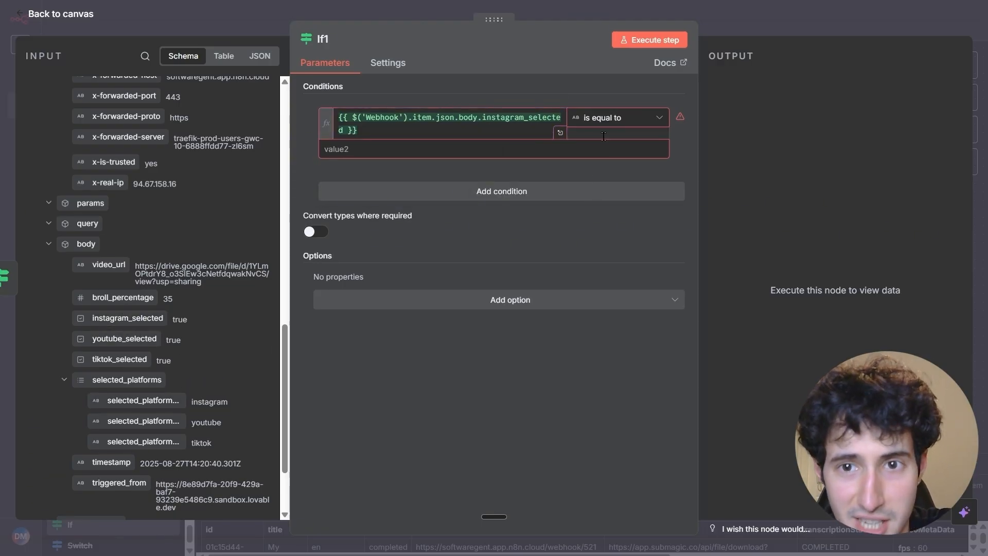
Set the If1 condition's comparison to Boolean "is true", execute the node and return to the canvas.
click(600, 120)
mouse_move(598, 175)
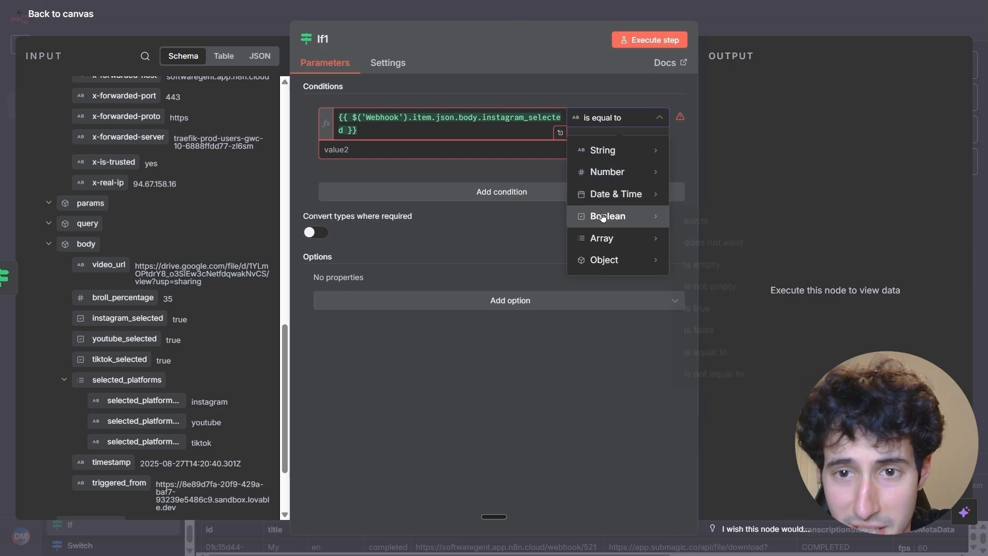
mouse_move(634, 216)
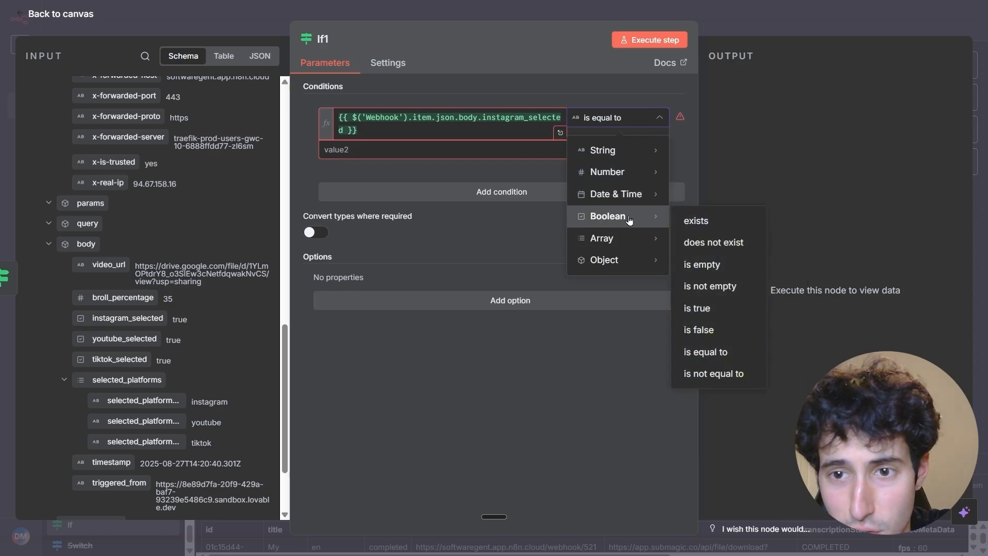
click(709, 310)
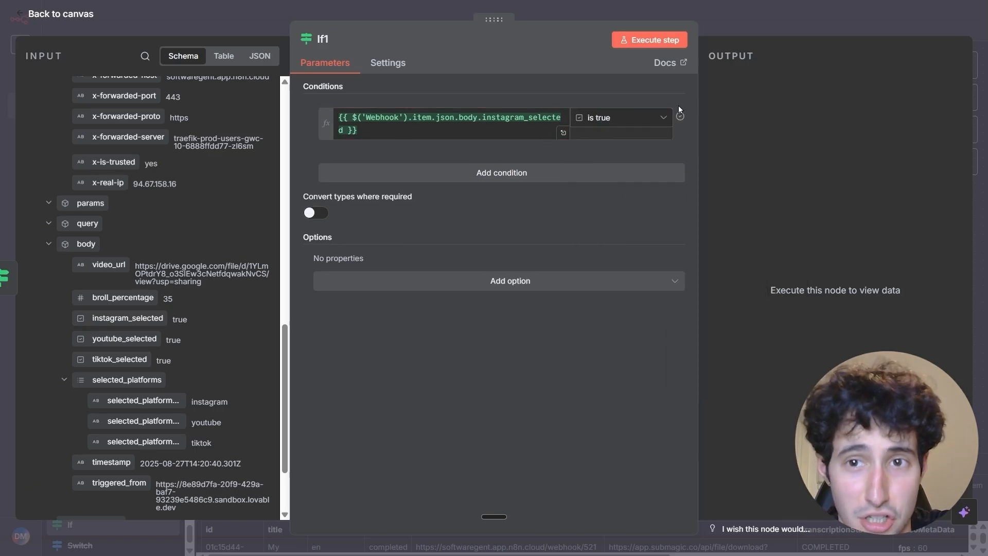
click(660, 43)
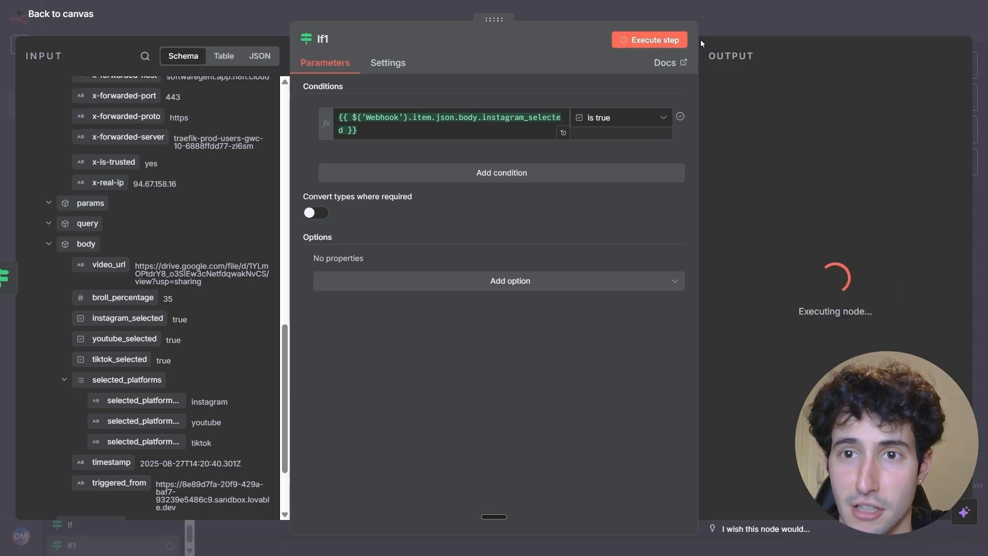
click(736, 22)
Move If1 up, place a copy of it below, and connect the first If node's true output to the copy.
drag(783, 214, 800, 172)
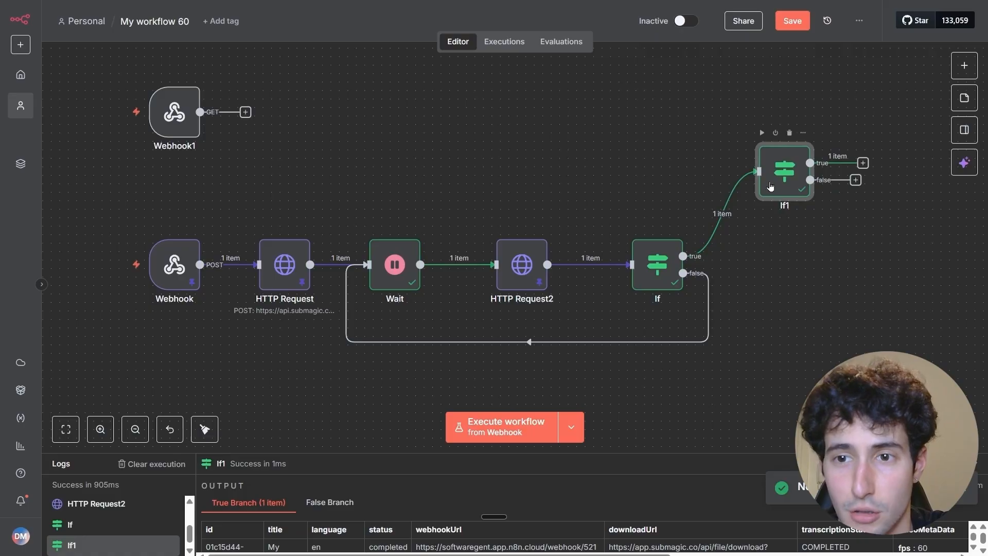
right_click(786, 183)
click(808, 291)
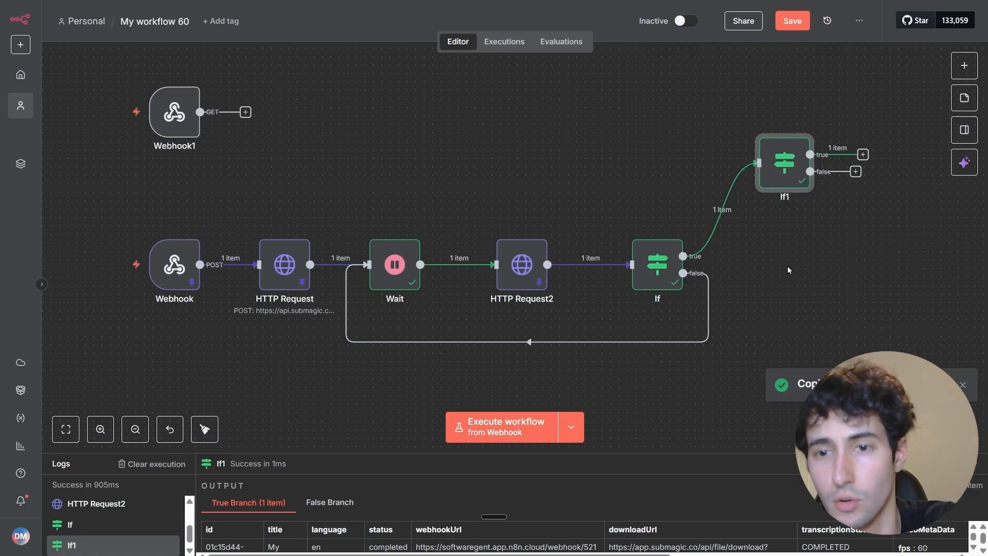
key(ctrl+v)
drag(795, 261, 783, 279)
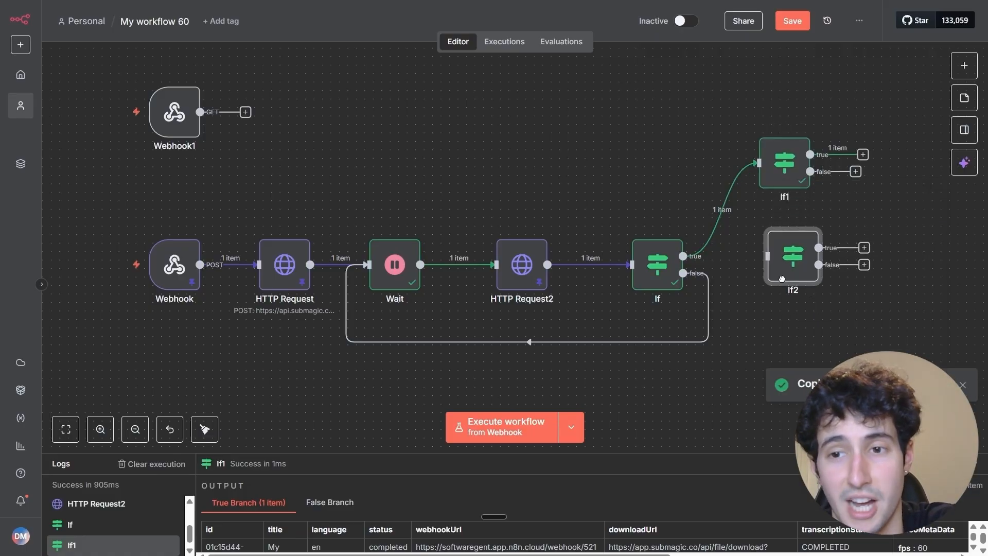
drag(828, 313, 713, 304)
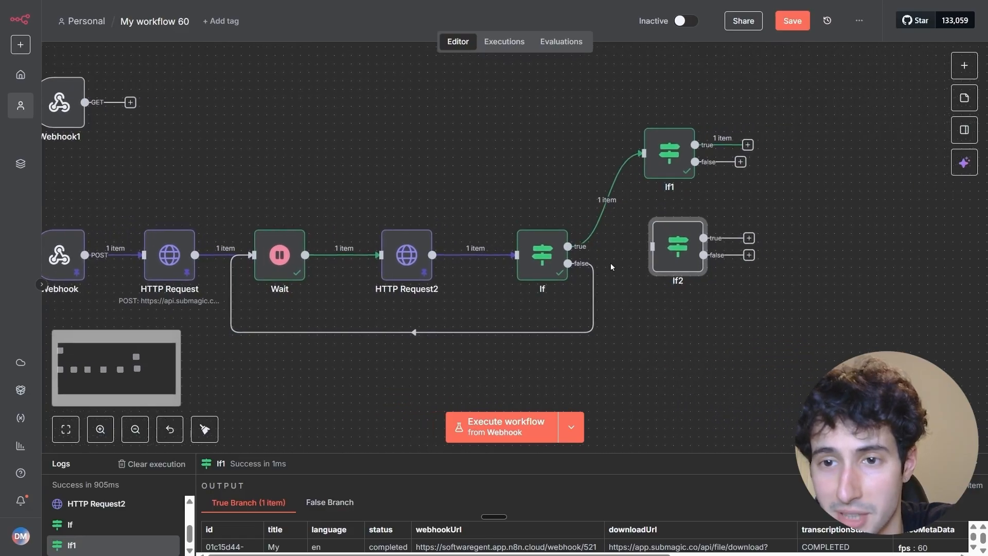
drag(568, 246, 669, 254)
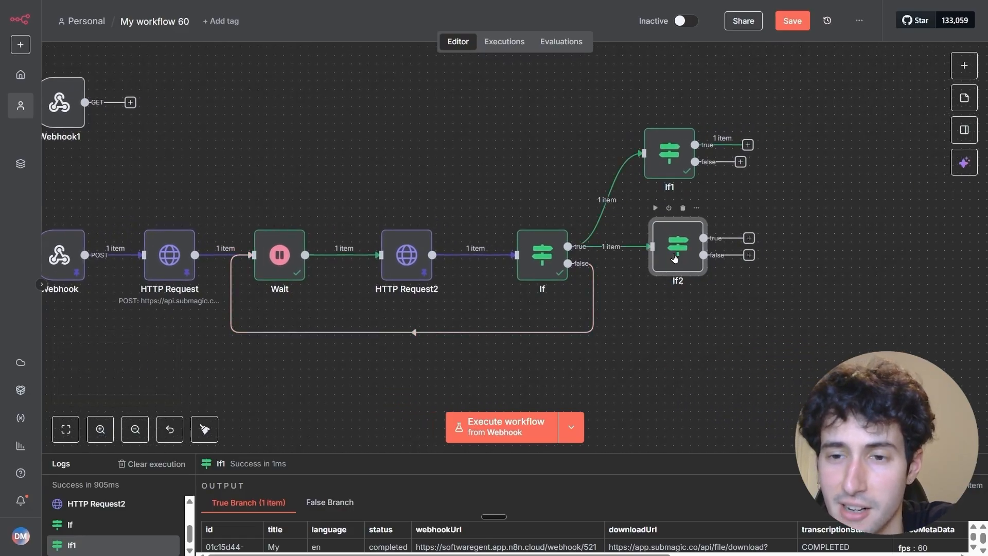
Replace the If2 condition's first value with youtube_selected from the Webhook body, execute the node and return to the canvas.
double_click(674, 257)
click(385, 139)
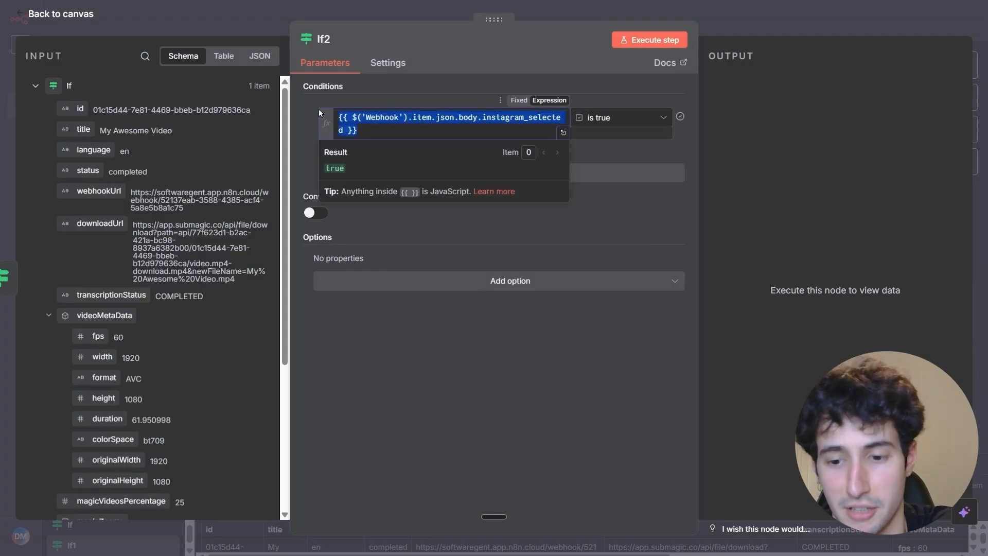
key(ctrl+a)
key(BackSpace)
click(35, 86)
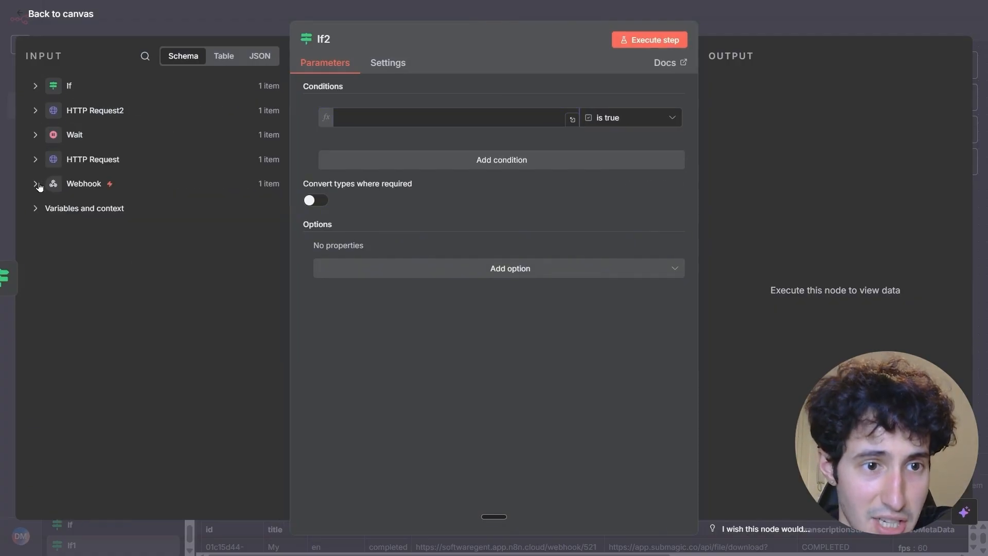
click(40, 187)
scroll(138, 314, down, 10)
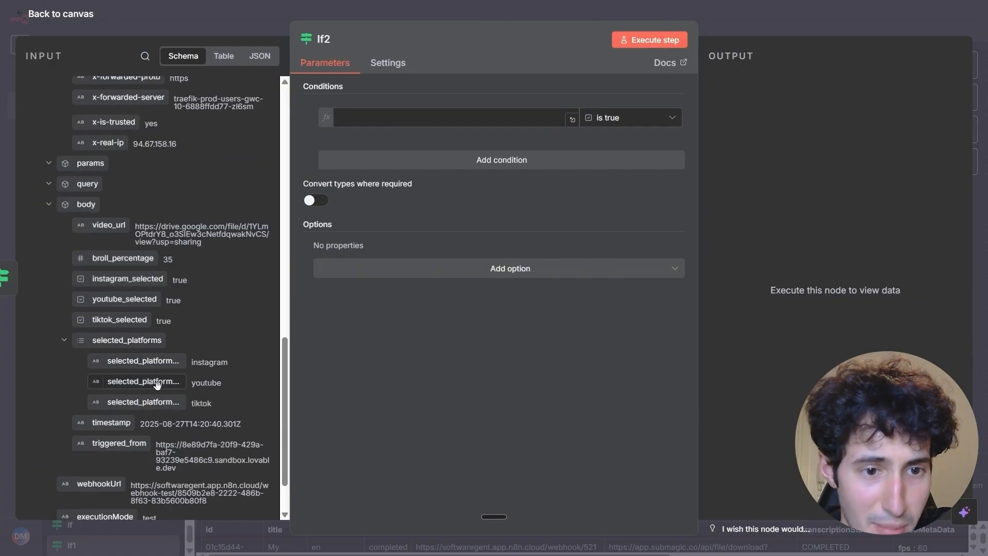
drag(153, 381, 387, 130)
click(640, 58)
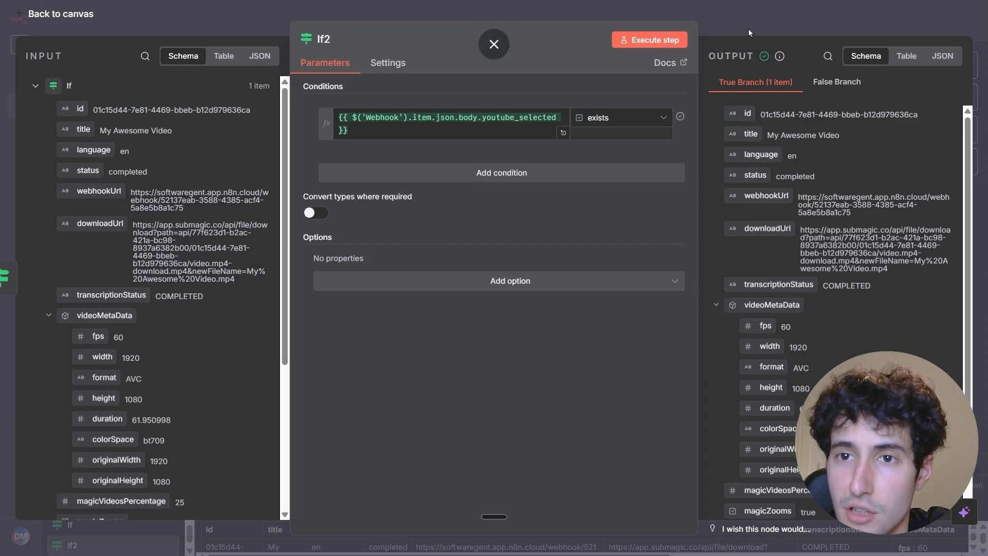
click(494, 41)
Copy If2 and place the duplicate below it as a third branch on the first If node's true output.
right_click(688, 269)
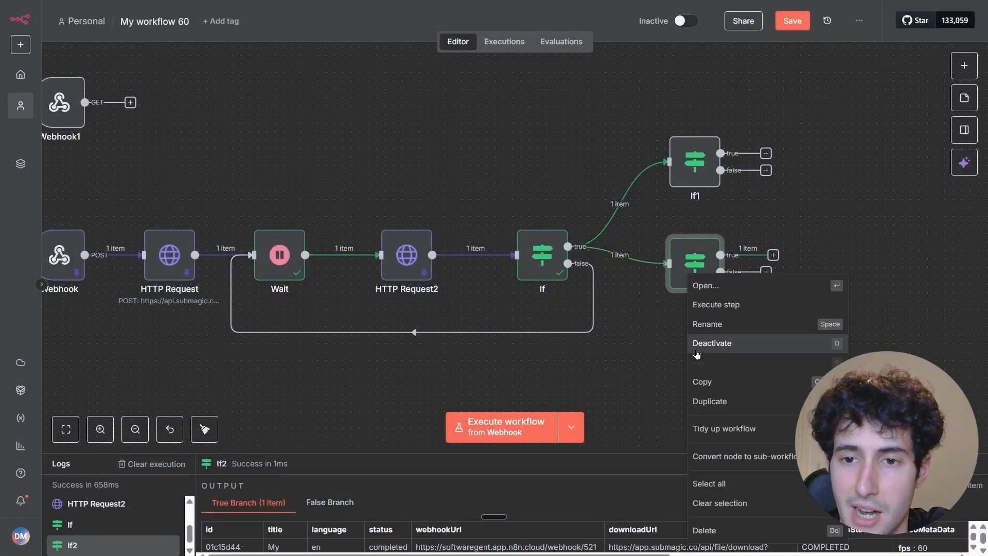
click(708, 382)
key(ctrl+v)
drag(770, 348, 704, 374)
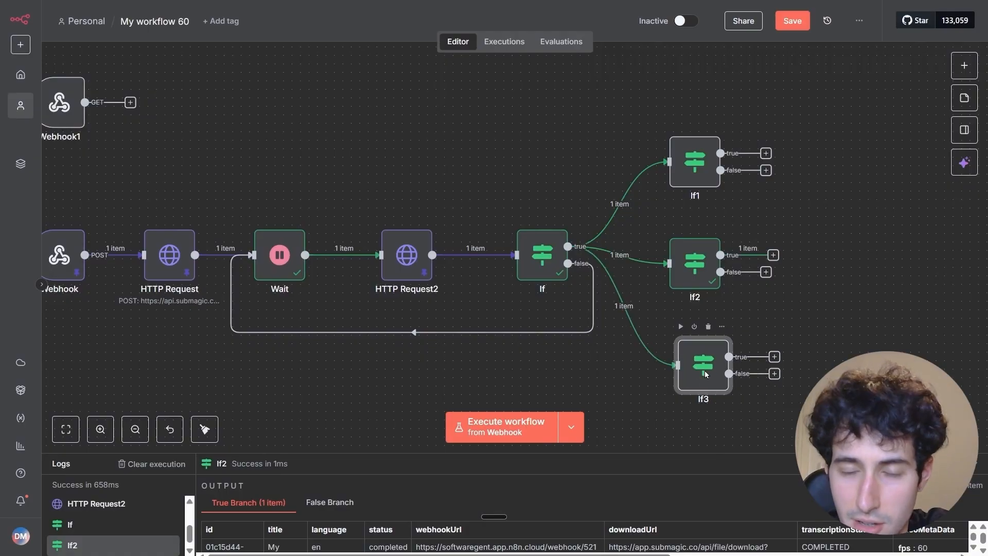
Replace the If3 condition's first value with tiktok_selected from the Webhook body, execute the node and return to the canvas.
double_click(705, 372)
click(360, 118)
key(ctrl+a)
key(BackSpace)
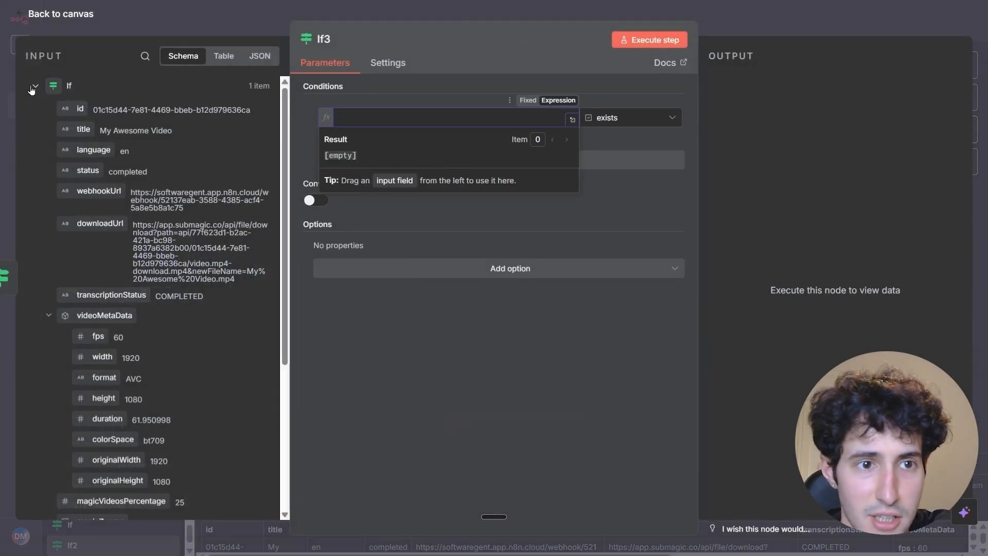
click(34, 87)
click(36, 185)
scroll(152, 383, down, 10)
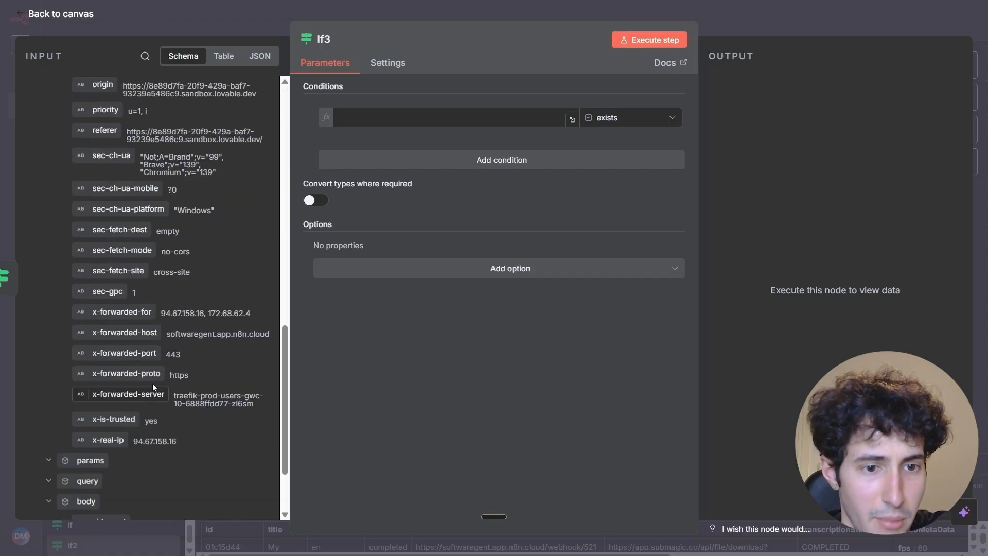
scroll(153, 381, down, 7)
scroll(153, 380, up, 1)
drag(119, 320, 407, 117)
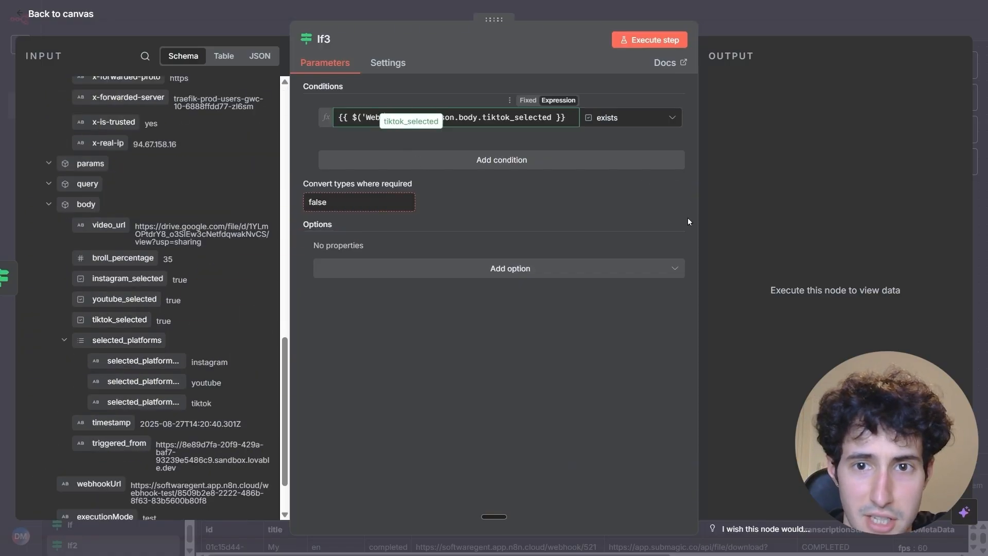
click(649, 45)
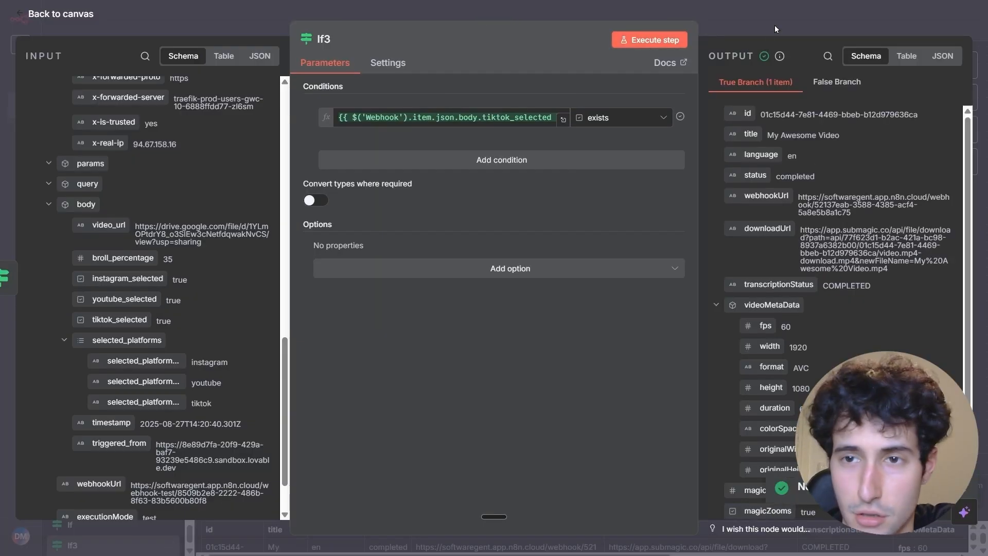
click(773, 25)
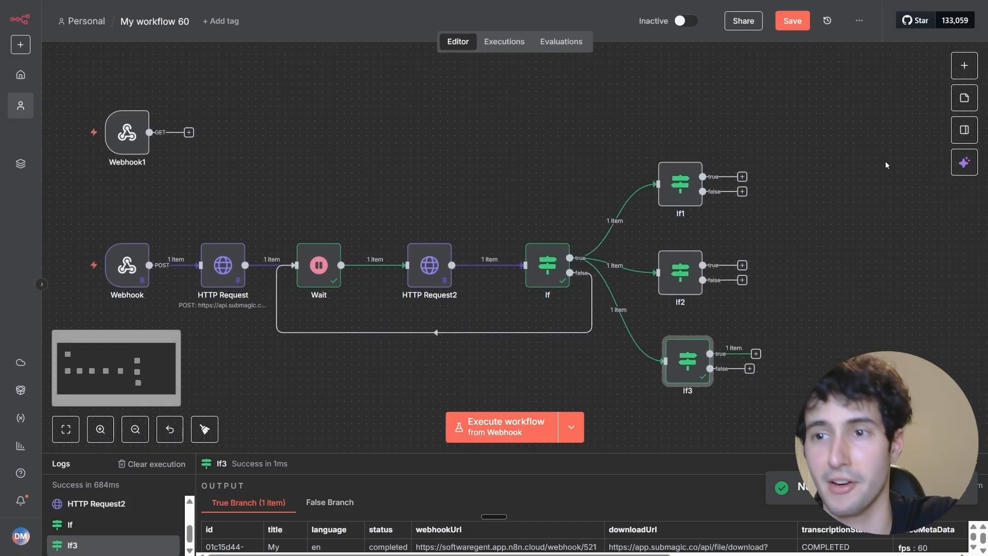
click(964, 65)
text(swi)
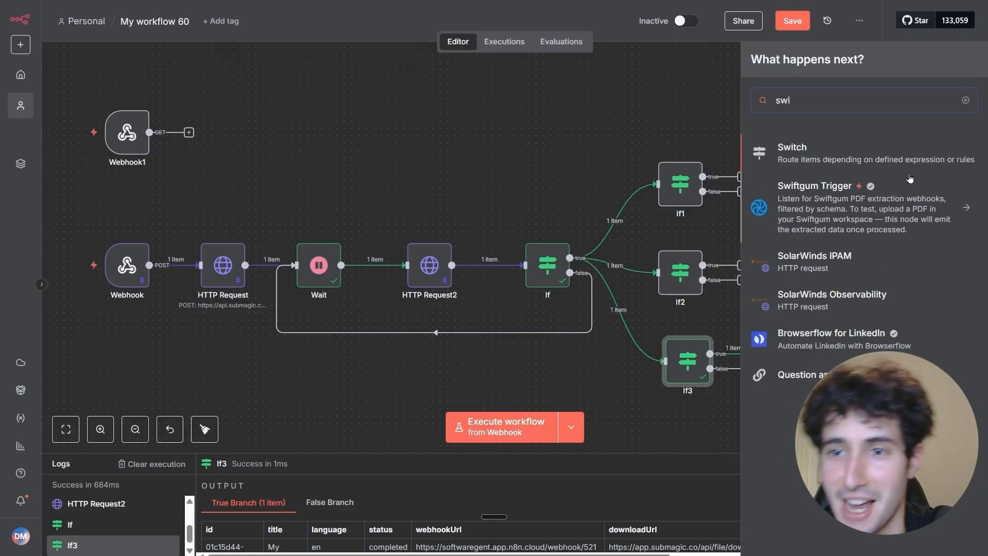
click(859, 168)
click(688, 24)
drag(789, 323, 798, 234)
click(763, 324)
drag(584, 89, 649, 169)
drag(800, 241, 798, 272)
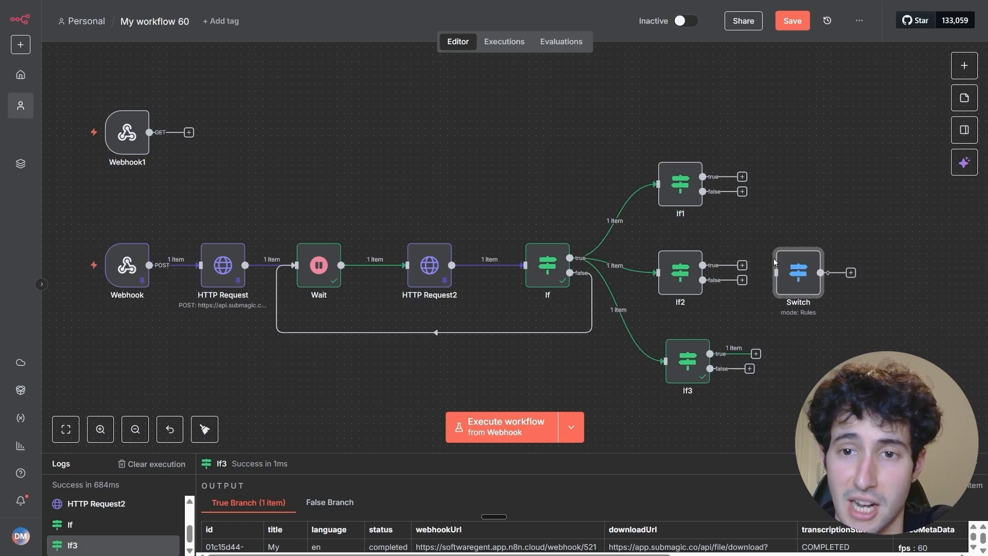
key(Delete)
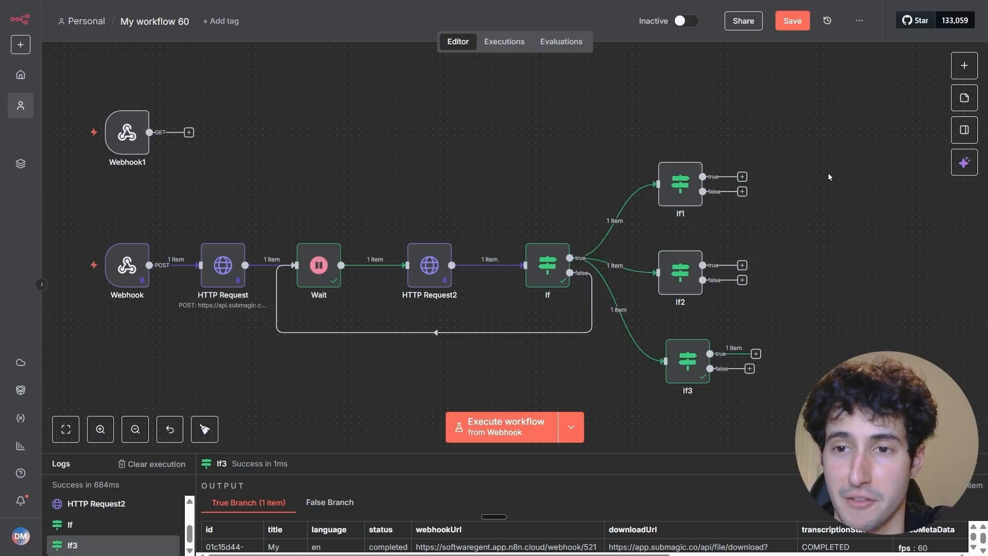
Search the nodes for Upload Post and add its "Upload a video" action to the workflow.
click(953, 65)
text(upl)
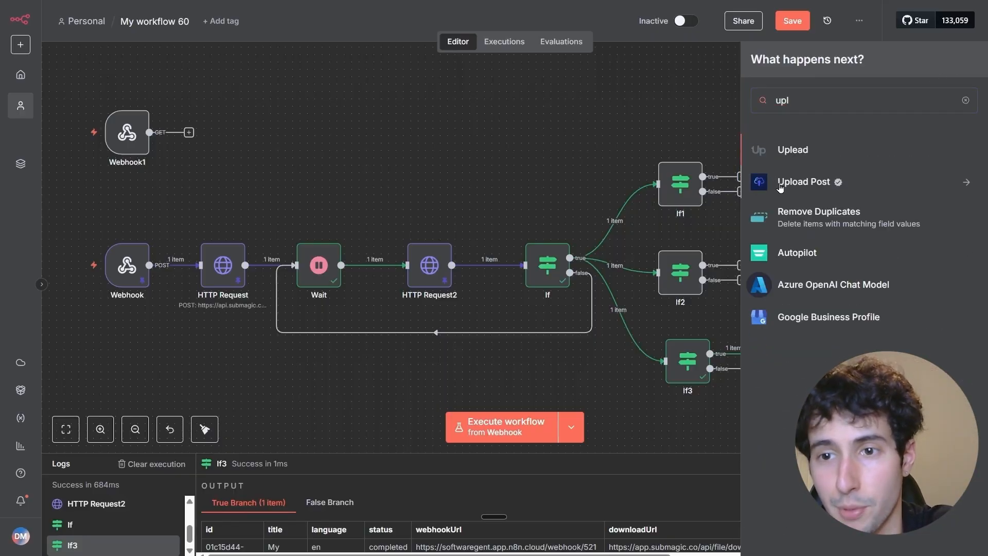
click(780, 187)
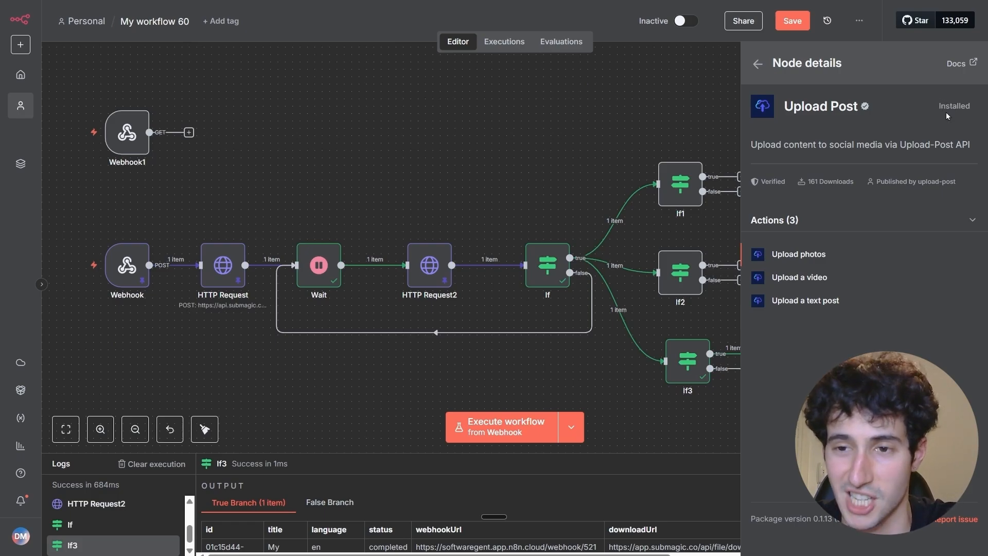
click(797, 278)
Start a new Upload Post API credential and copy the account's API key from the Upload-Post website.
click(530, 105)
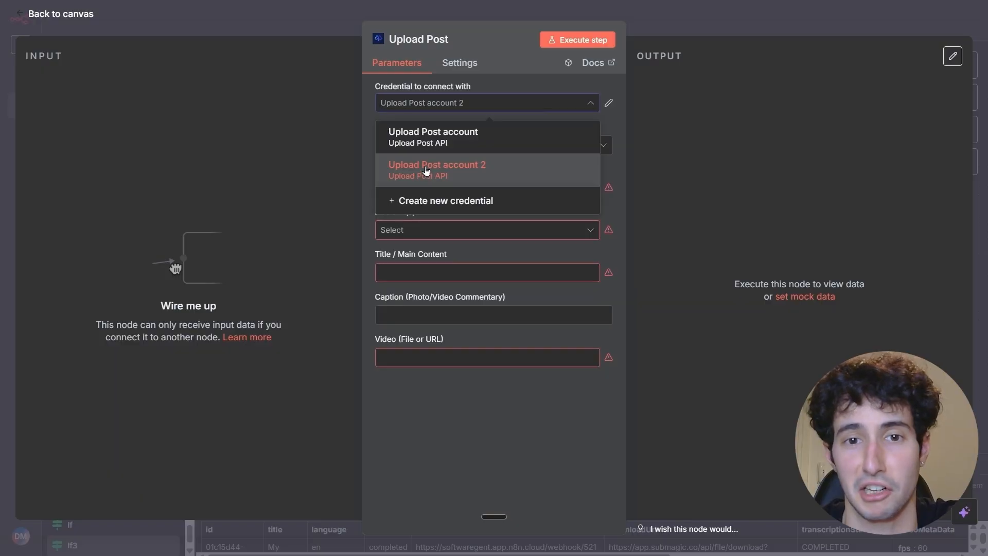
click(427, 202)
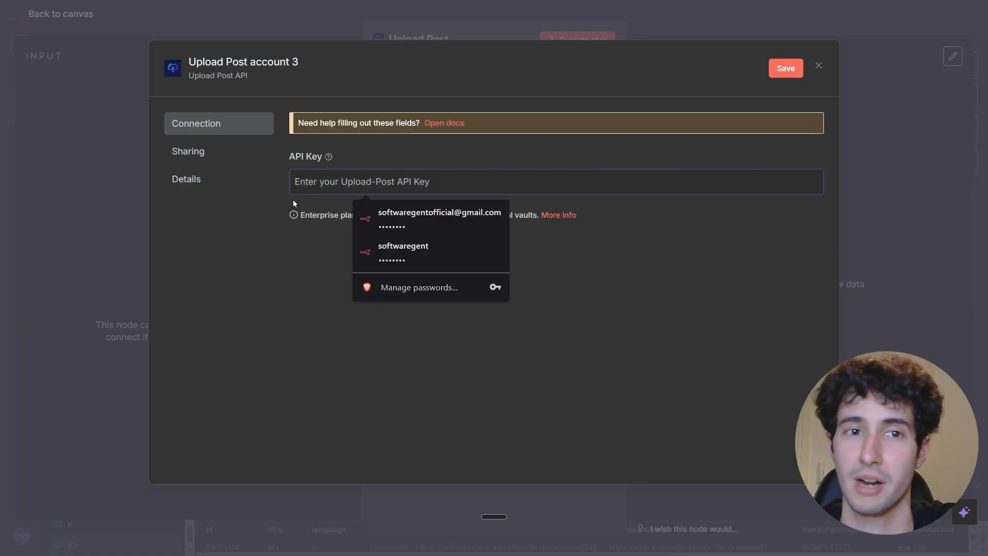
key(ctrl+Tab)
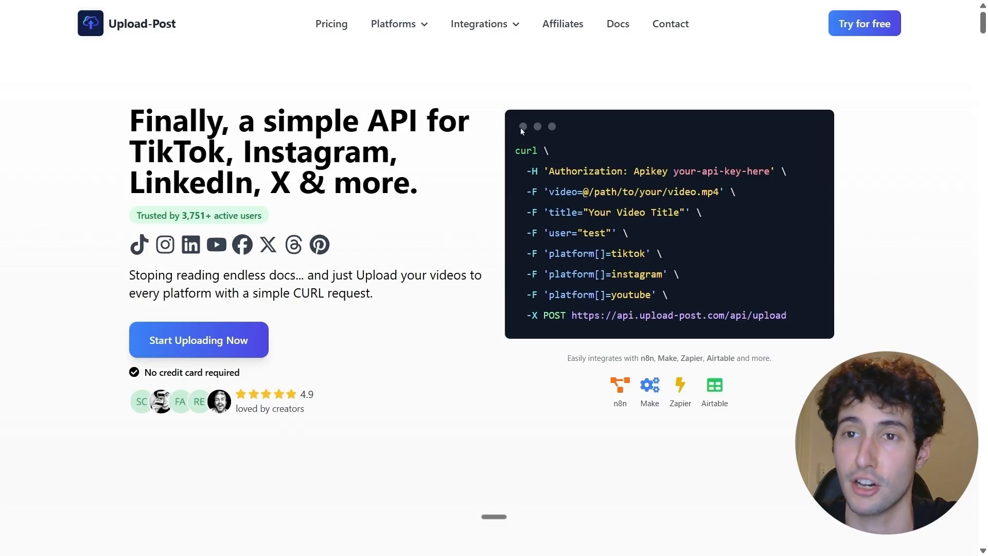
click(849, 35)
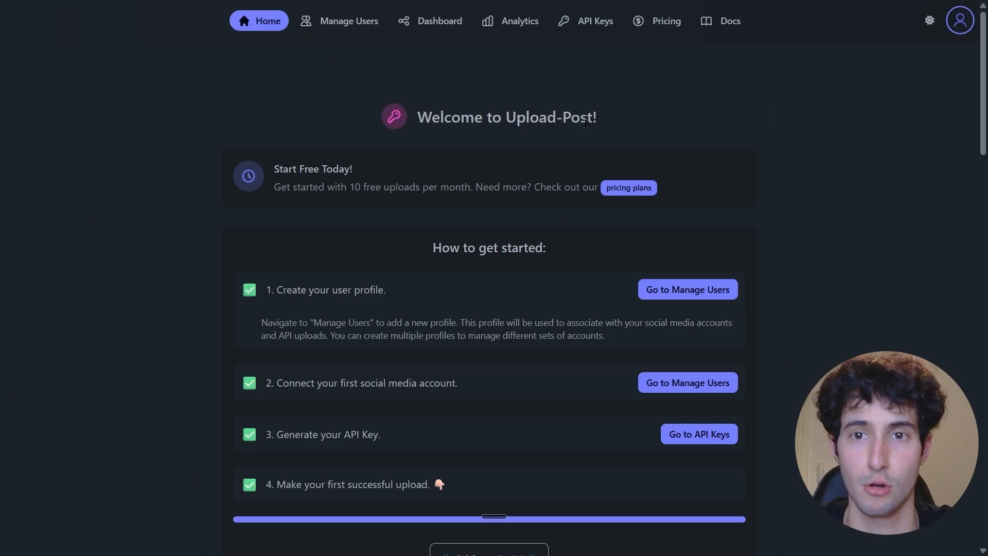
click(595, 24)
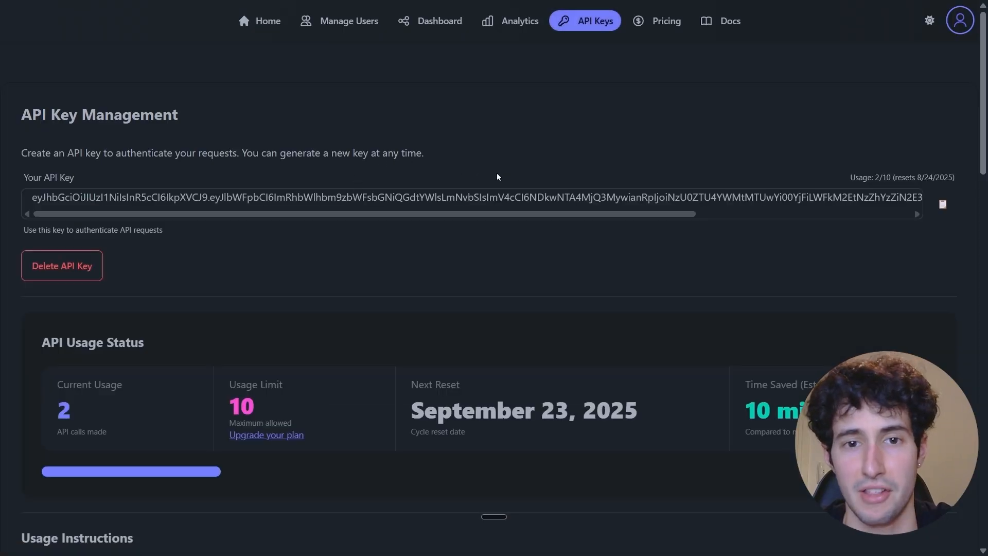
click(942, 206)
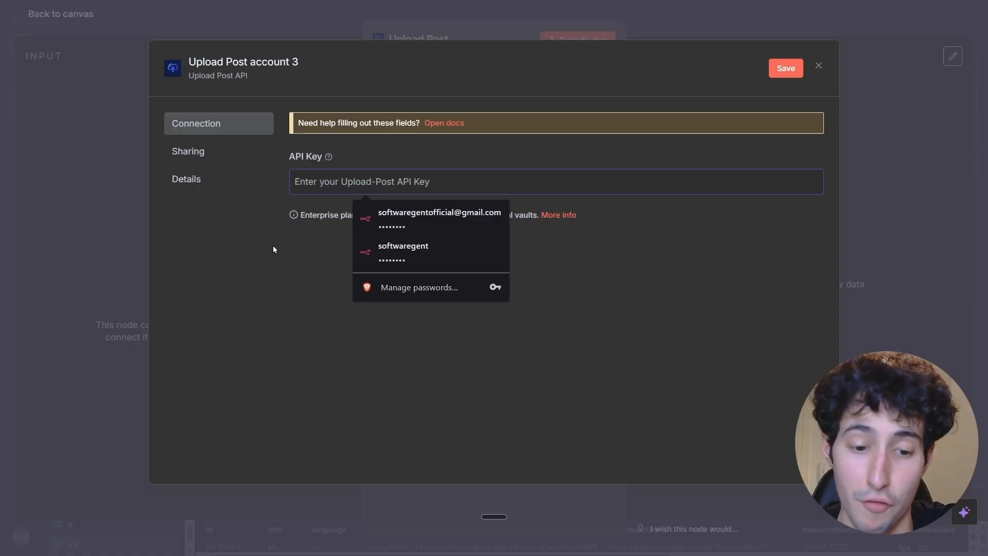
Back in n8n, paste the API key into the new credential, save it and select it for the Upload Post node.
key(ctrl+v)
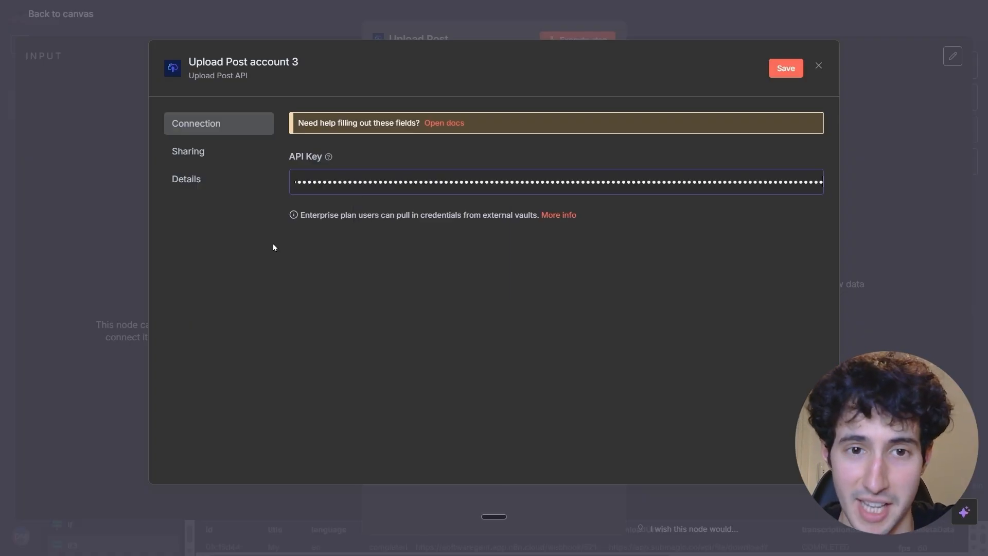
click(784, 73)
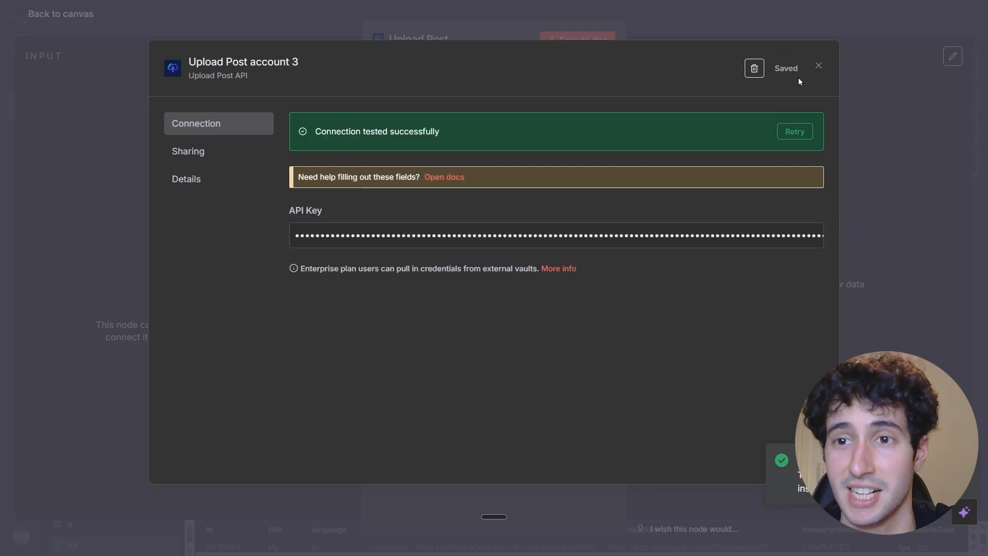
click(821, 68)
click(647, 71)
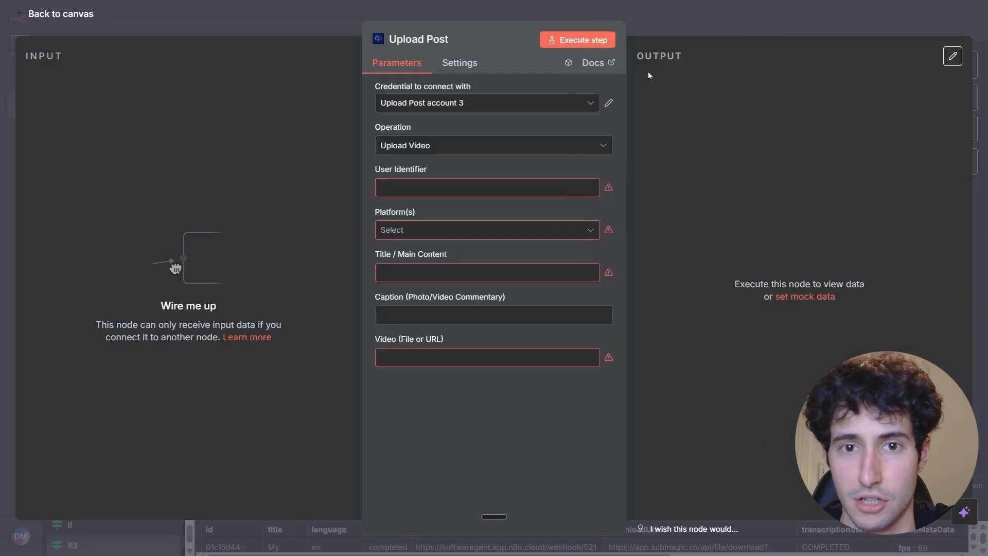
click(507, 105)
click(452, 213)
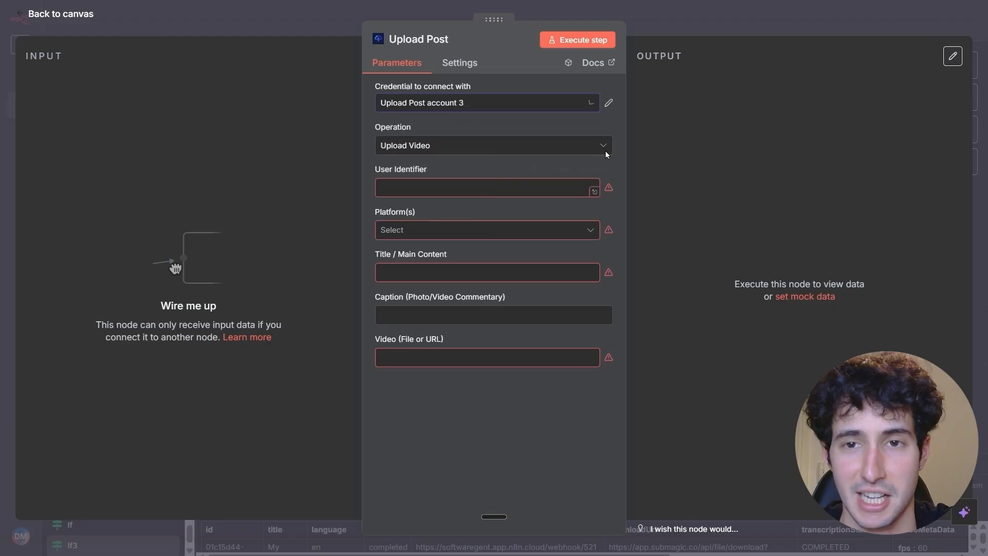
Return to the canvas, place the Upload Post node beside the If nodes and connect If1's true output to it.
click(703, 27)
drag(688, 129, 857, 173)
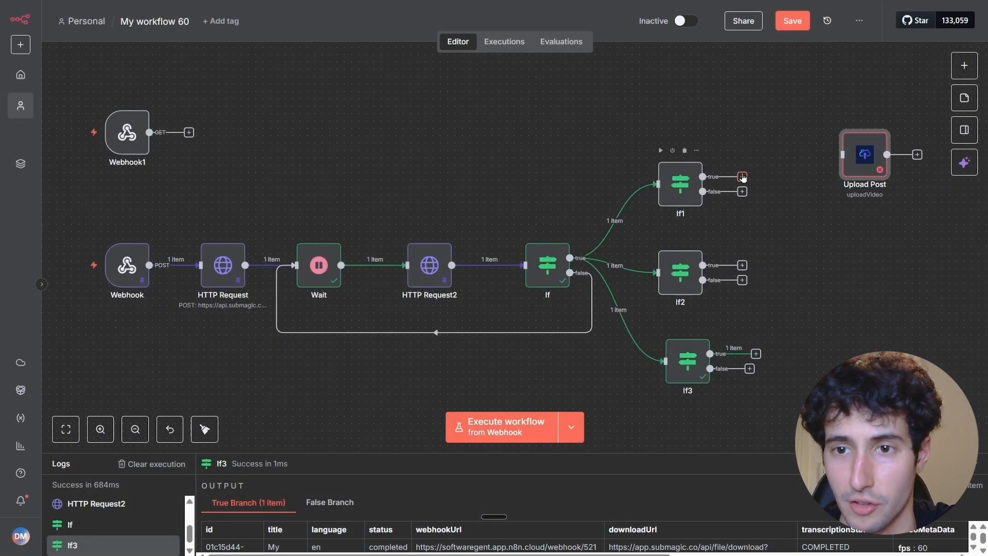
drag(702, 176, 856, 175)
Review the If1 node's instagram_selected condition and return to the canvas.
click(687, 184)
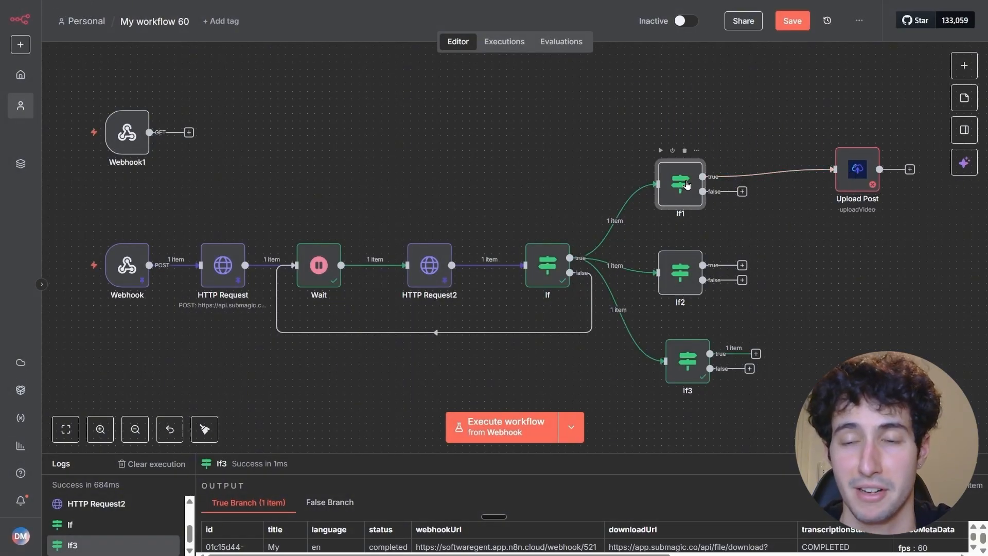
double_click(688, 184)
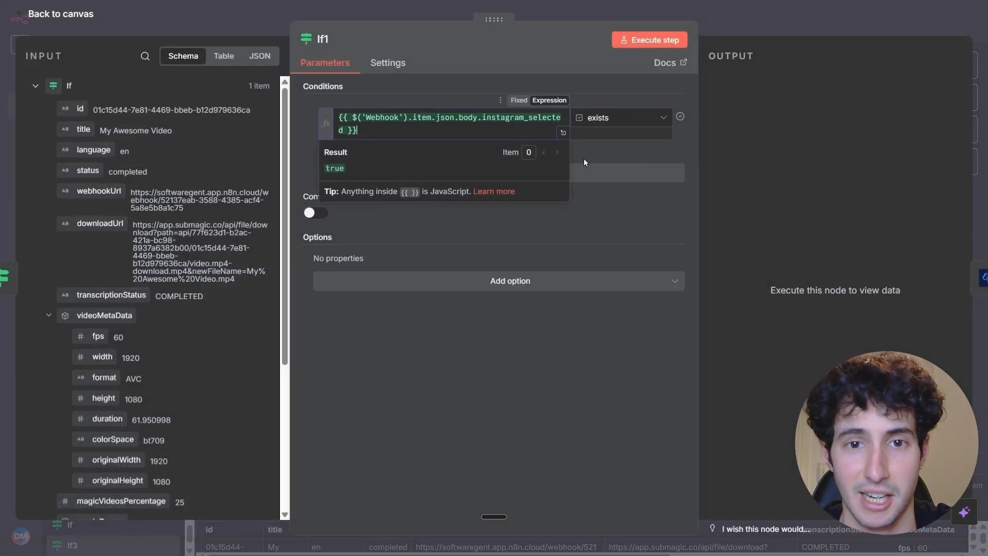
key(Escape)
Open the Upload Post node's settings and execute the previous nodes to load its input data.
click(857, 167)
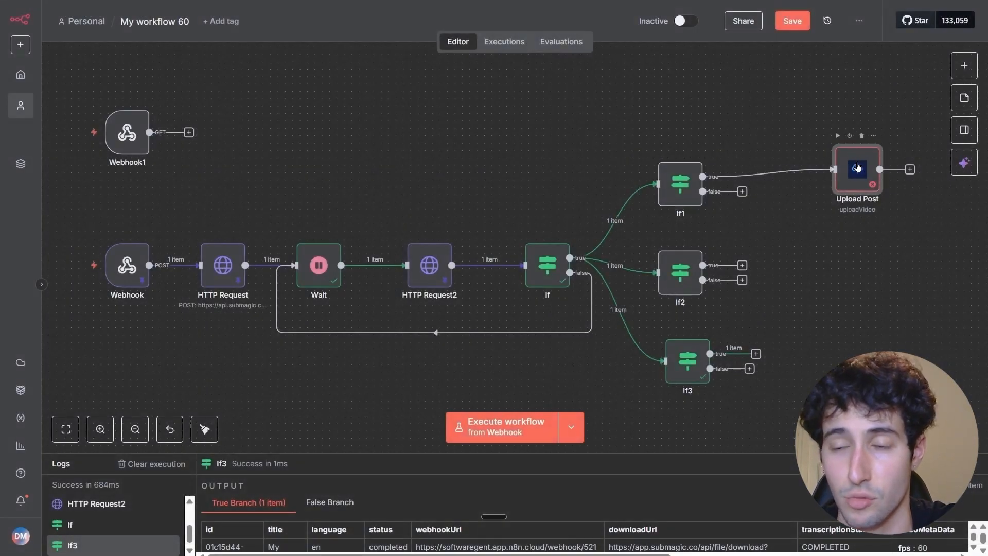
double_click(857, 167)
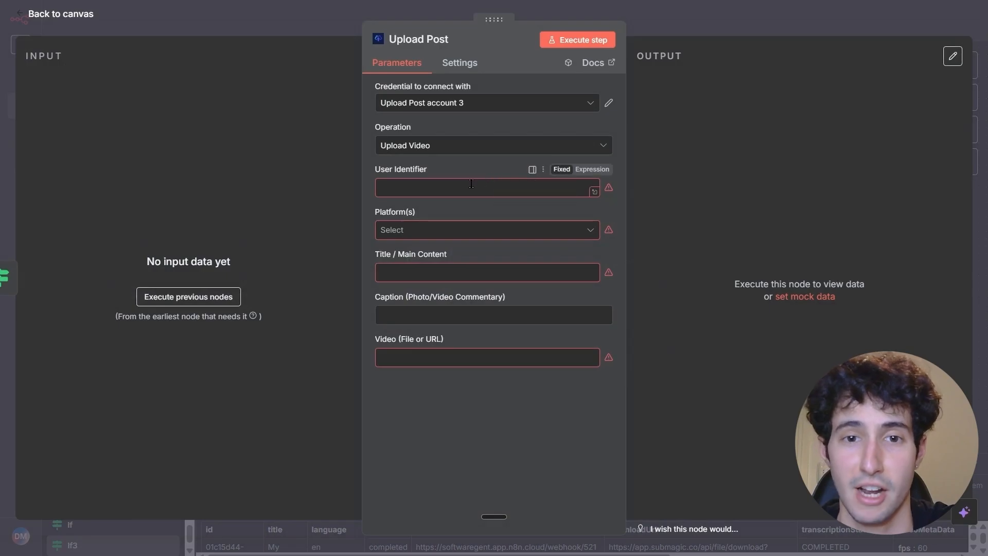
click(461, 188)
click(188, 297)
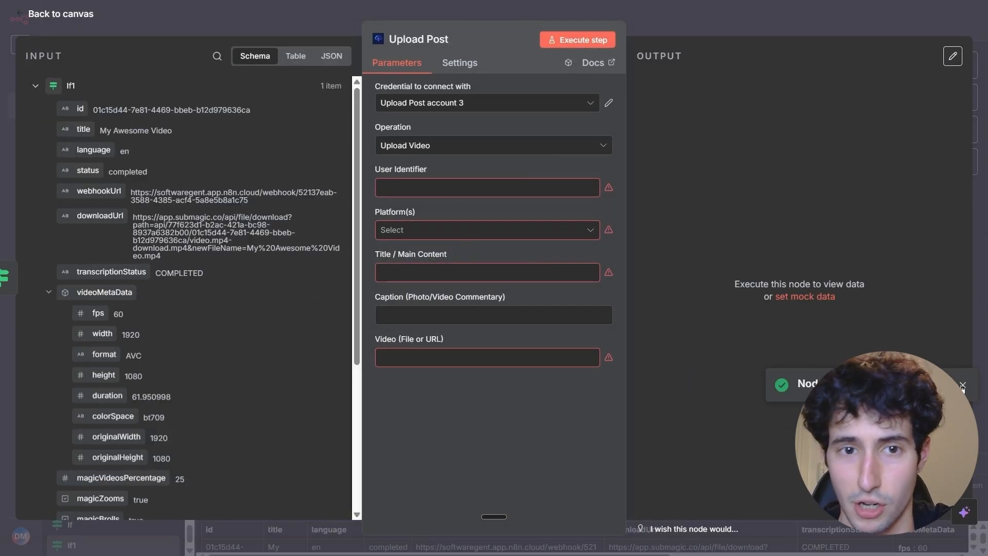
Switch to the Upload-Post website, review the getting-started steps and open user management to examine the registered profiles for the User Identifier.
click(422, 187)
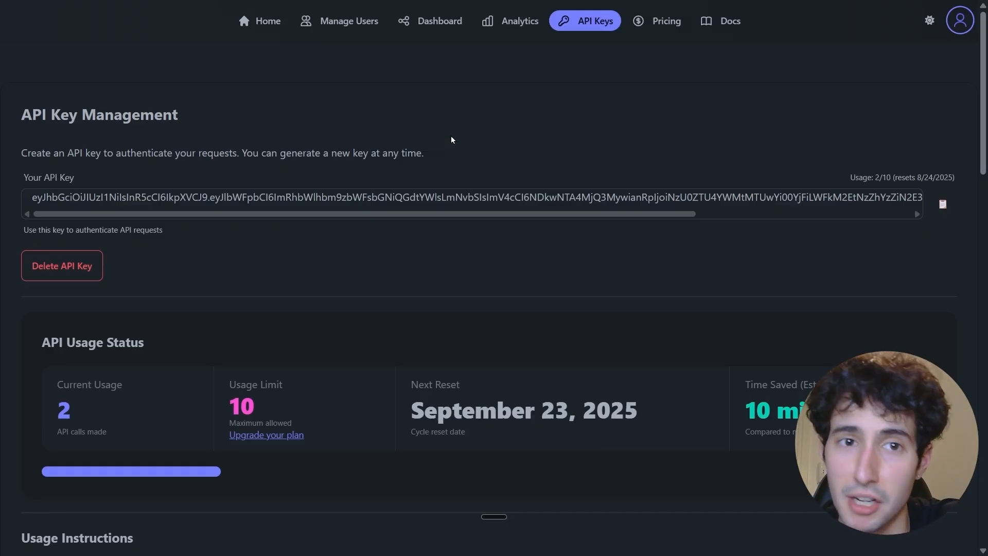
click(264, 21)
drag(291, 226, 429, 234)
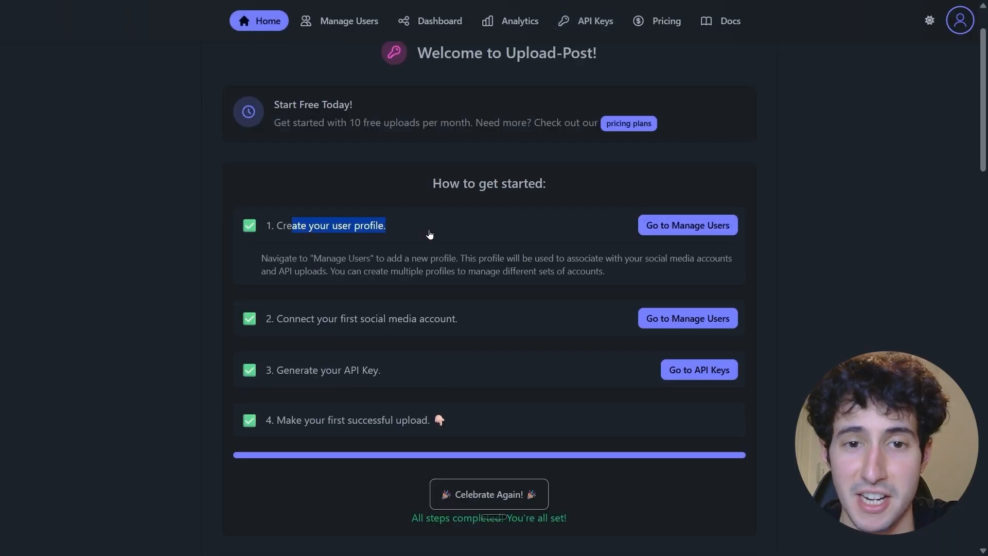
click(428, 233)
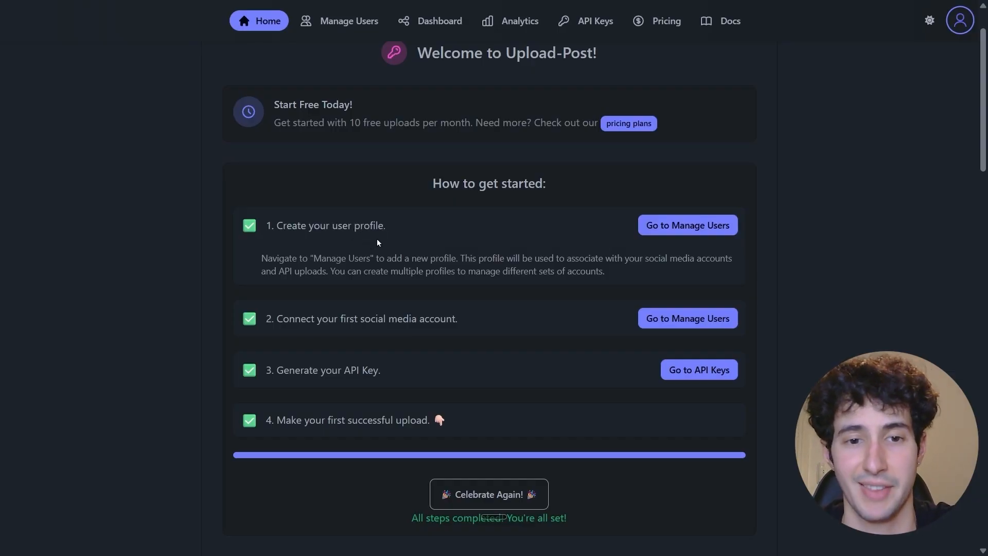
scroll(376, 238, down, 1)
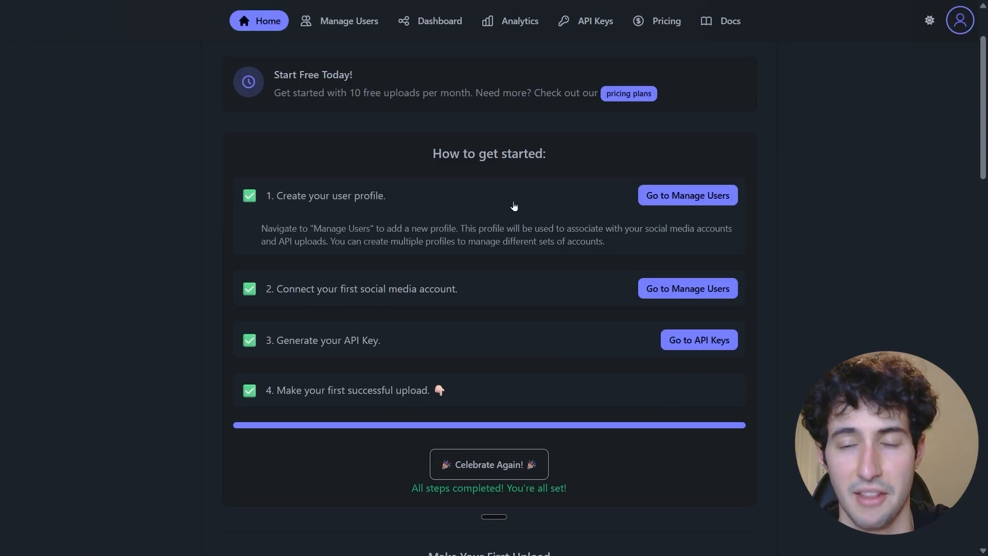
click(681, 196)
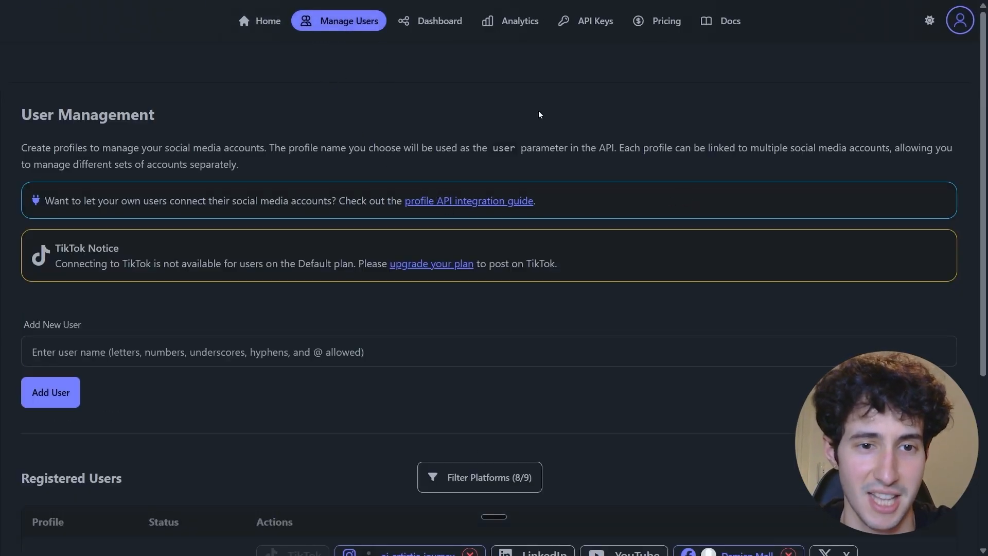
scroll(539, 114, down, 4)
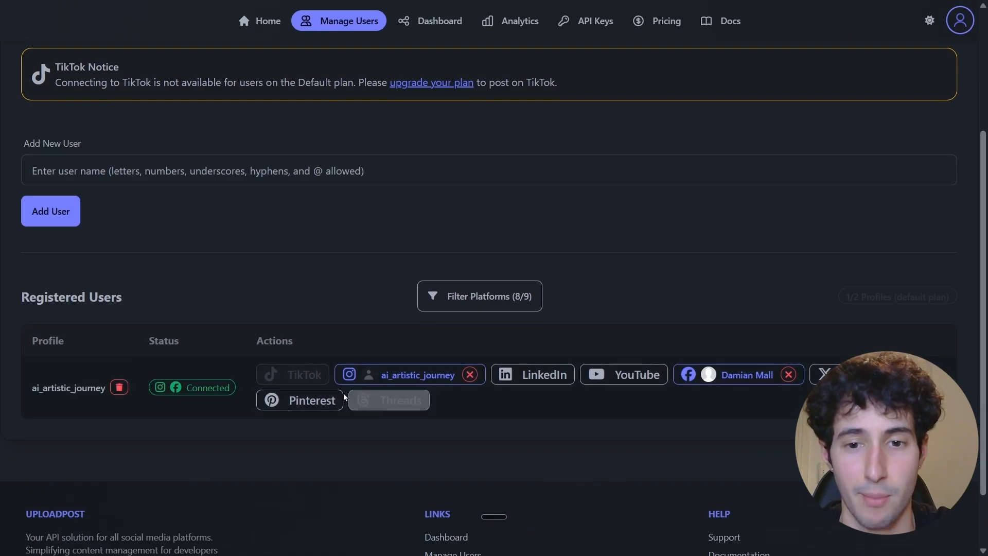
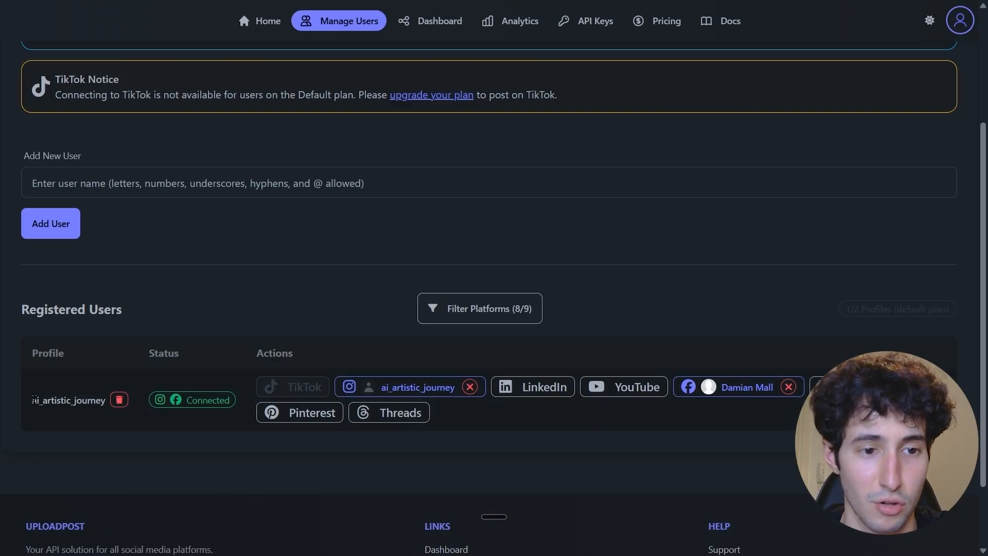
Copy the registered profile name ai_artistic_journey into the Upload Post node's User Identifier and choose Instagram as the platform.
drag(34, 400, 106, 400)
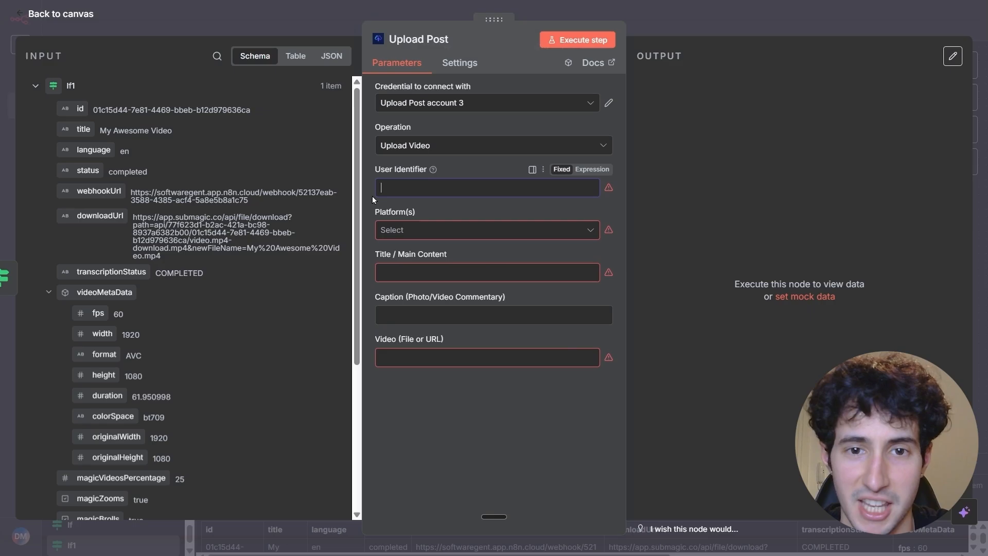
text(ai_artistic_journey)
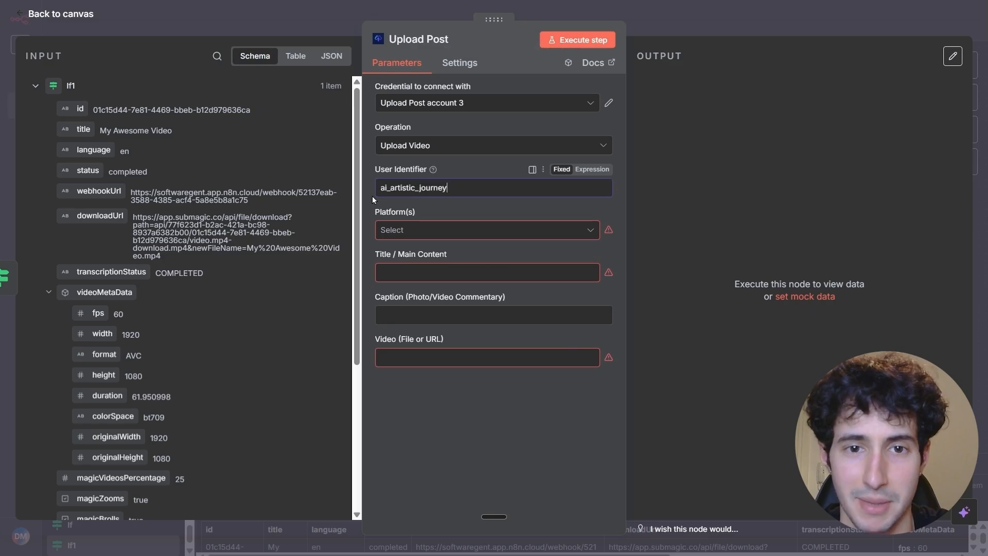
click(416, 227)
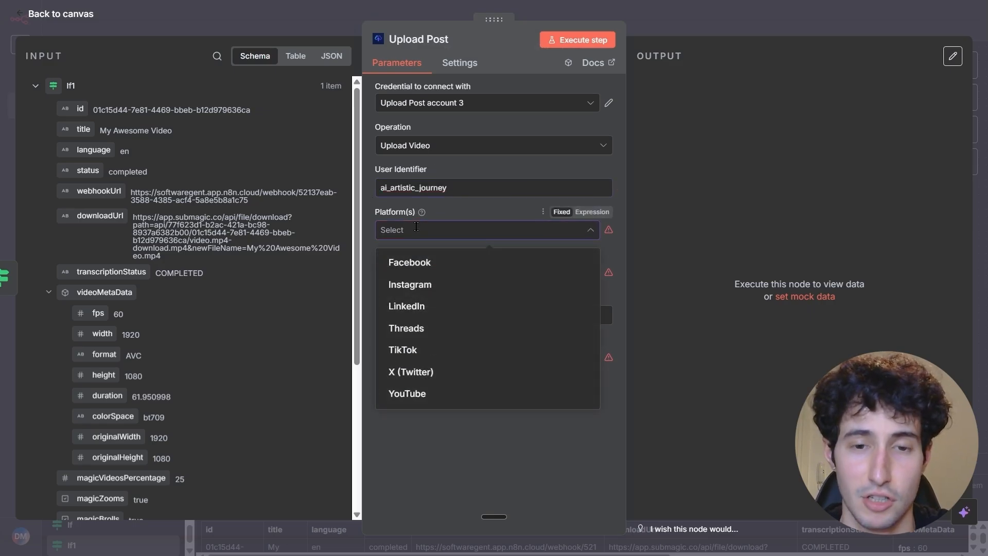
click(382, 236)
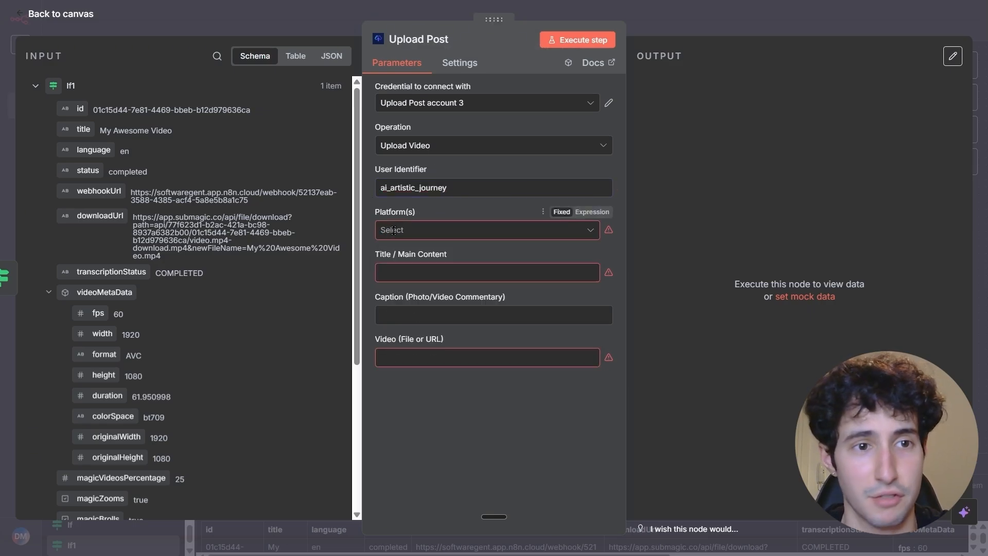
click(401, 230)
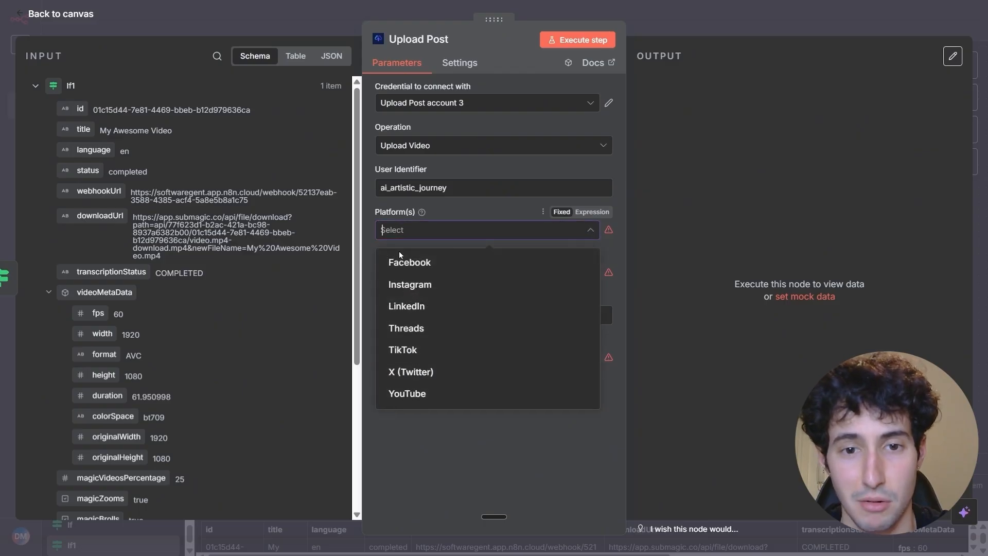
click(405, 286)
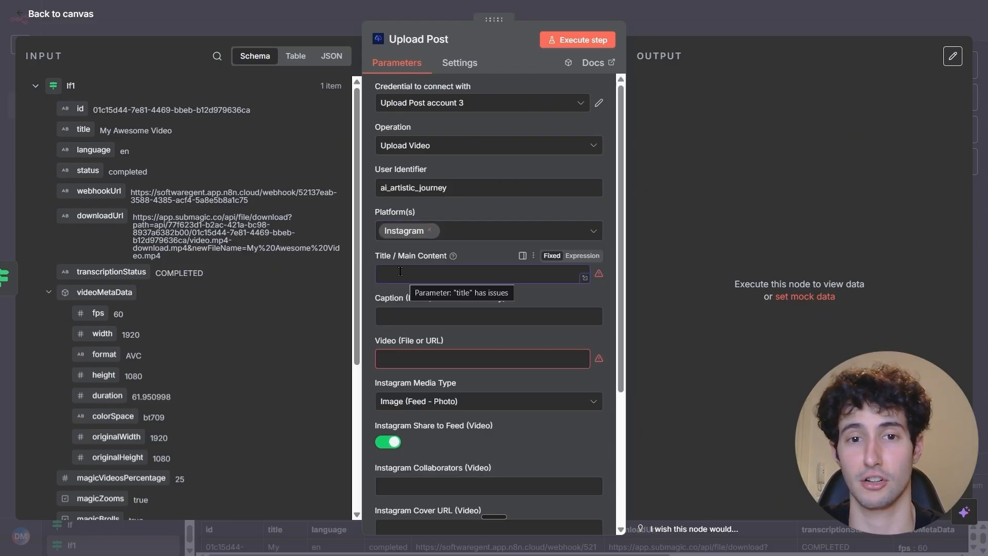
Set the post's title to "Alex Hormozi" and its caption to "Podcast".
click(400, 271)
text(Alex Hormozi)
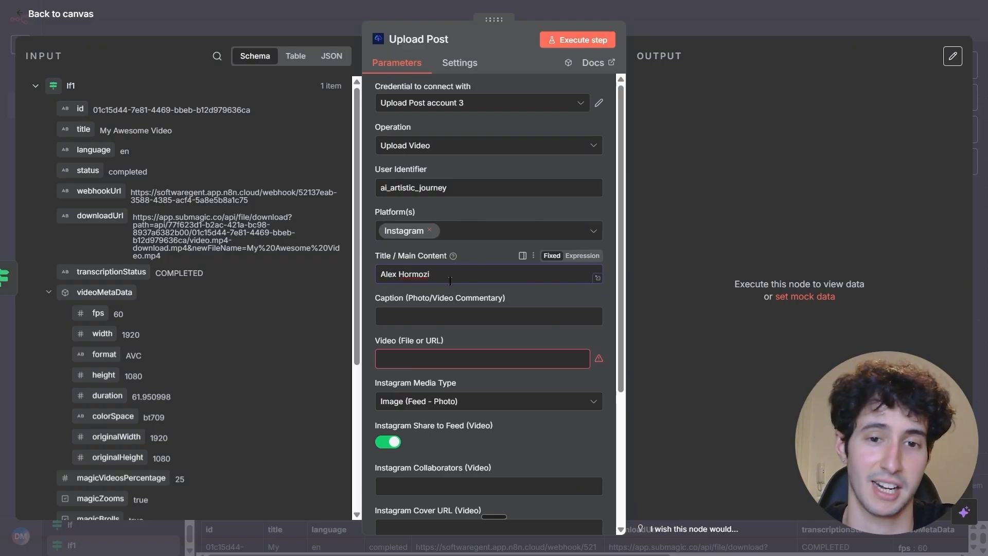
click(423, 316)
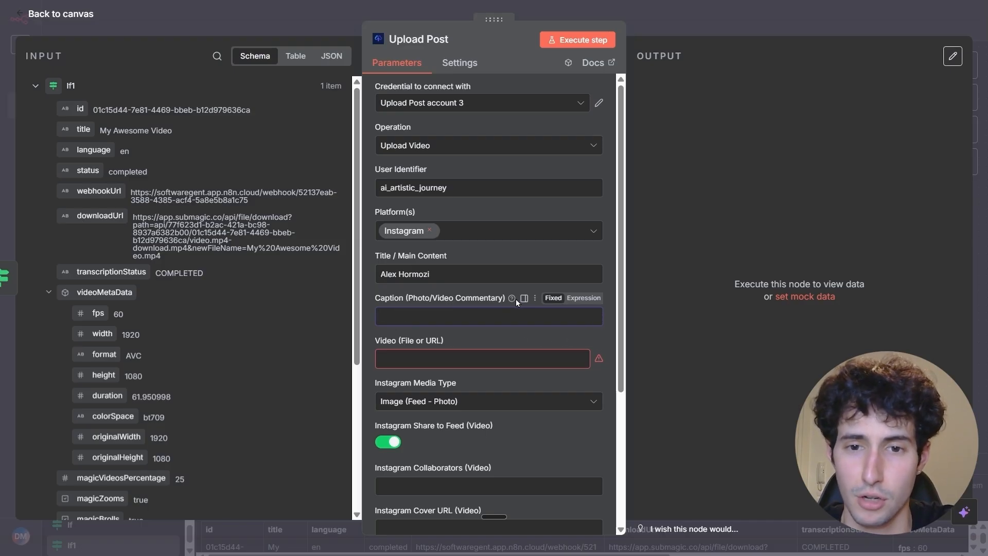
text(Podcast)
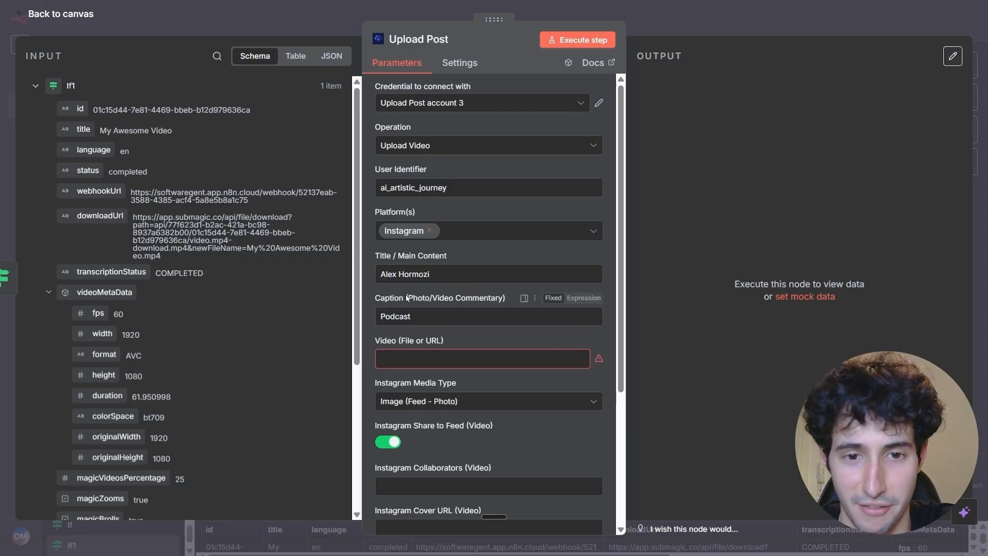
Try to map HTTP Request2's downloadUrl as the Video (File or URL) value, and clear the field again.
scroll(399, 292, down, 1)
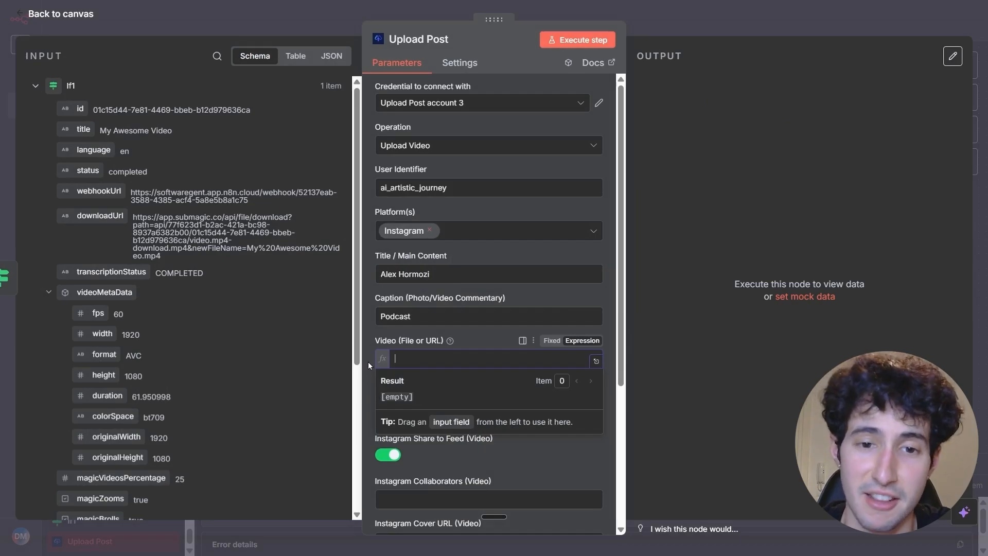
click(36, 86)
click(411, 360)
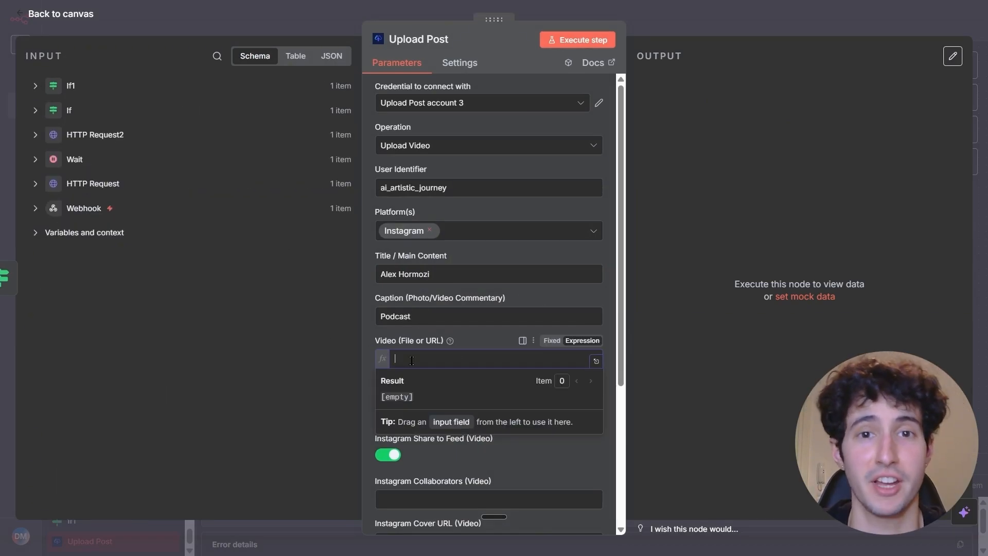
click(35, 135)
click(440, 359)
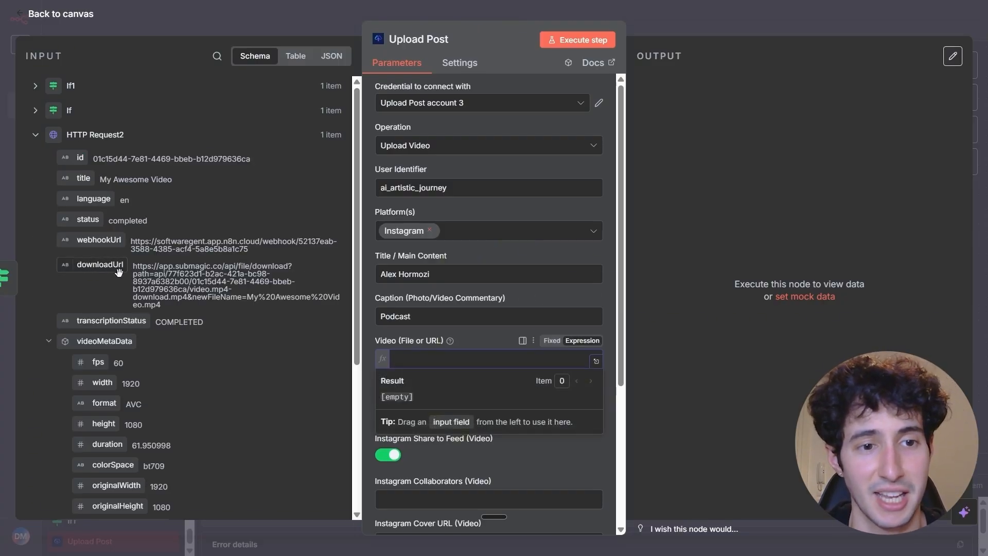
drag(85, 265, 389, 362)
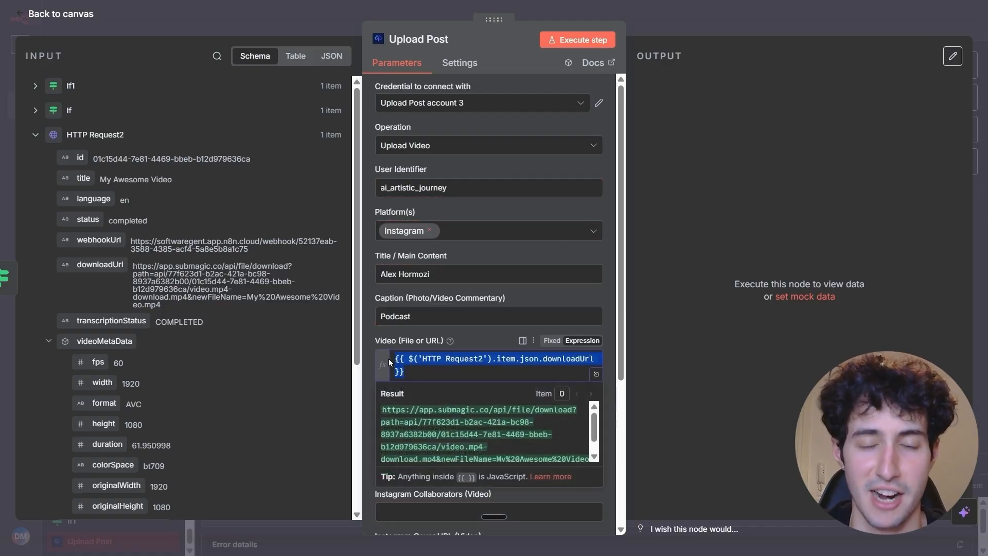
key(BackSpace)
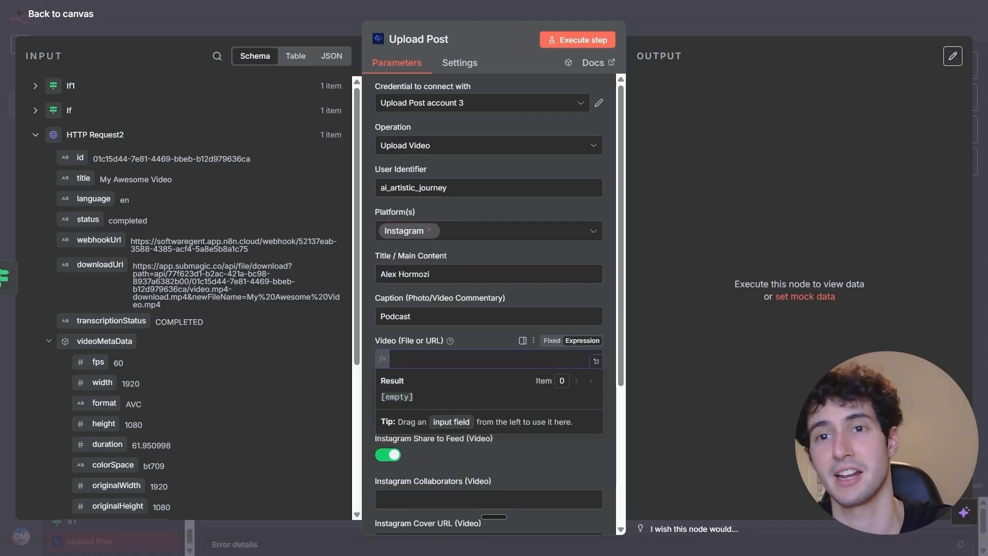
Return to the canvas and insert an HTTP Request node between HTTP Request2 and the If node.
click(694, 24)
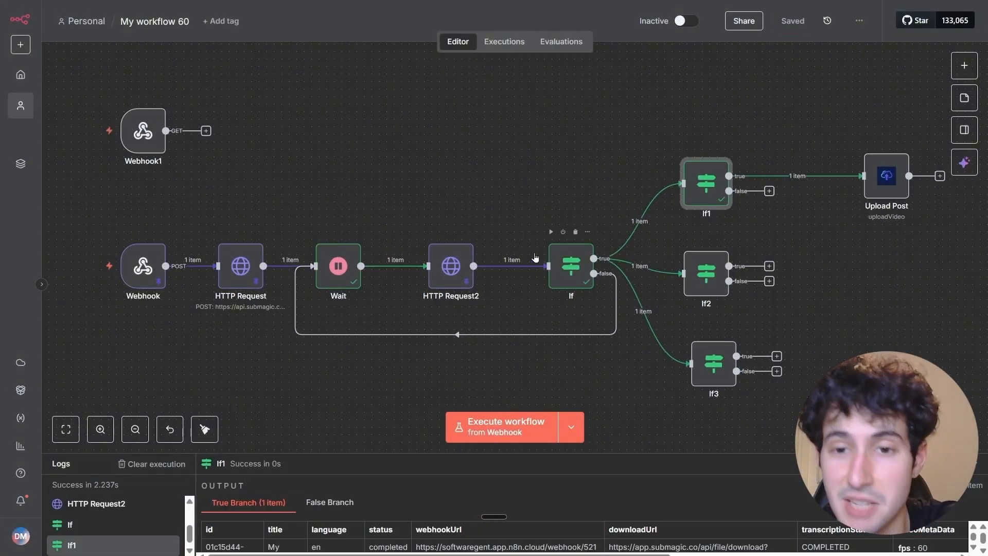
click(503, 268)
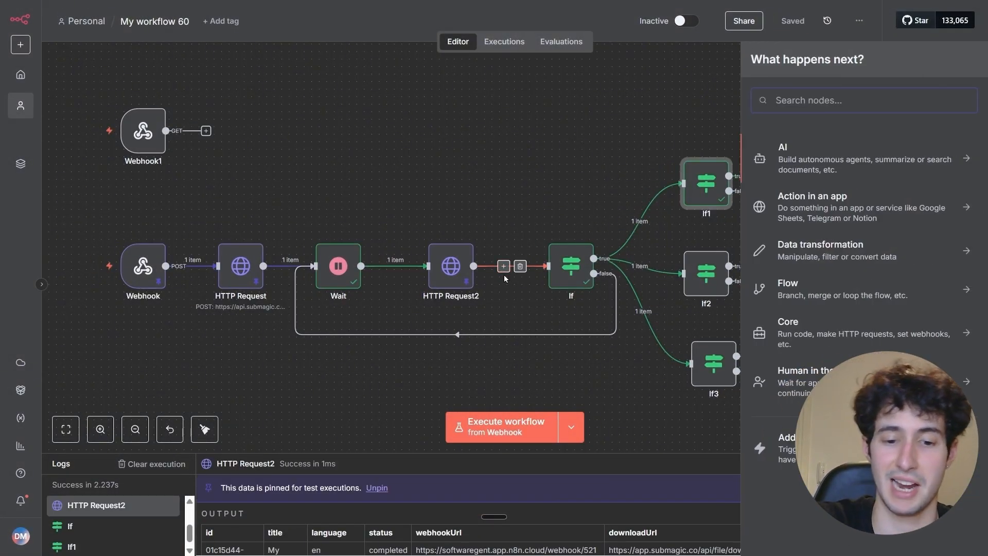
text(http)
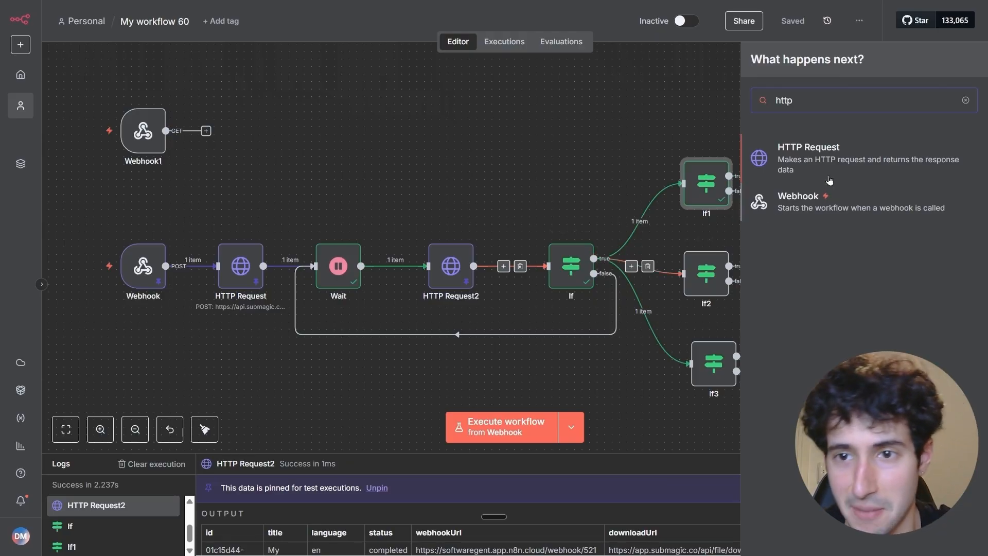
click(836, 157)
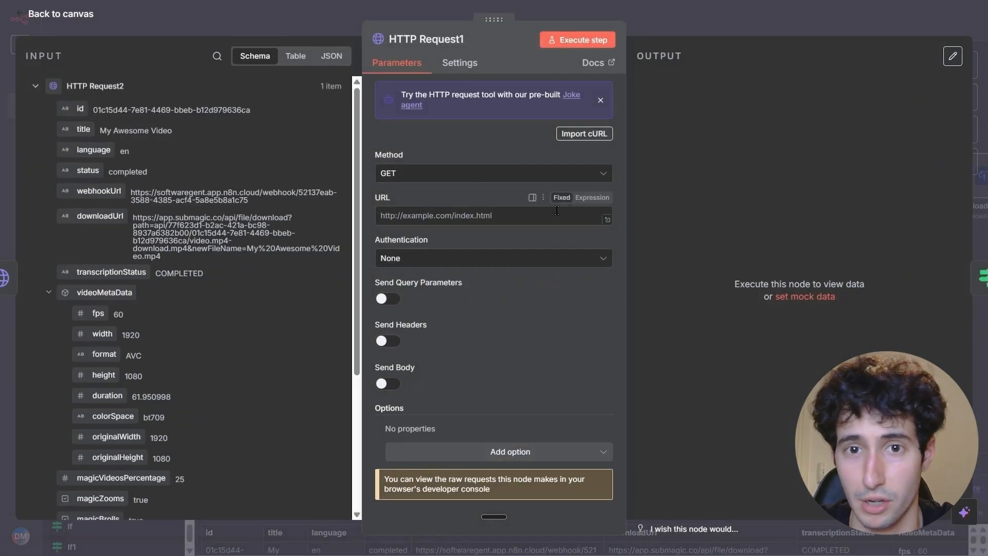
Set the new HTTP request's URL to the downloadUrl from HTTP Request2 and execute the node to fetch the video file.
click(478, 220)
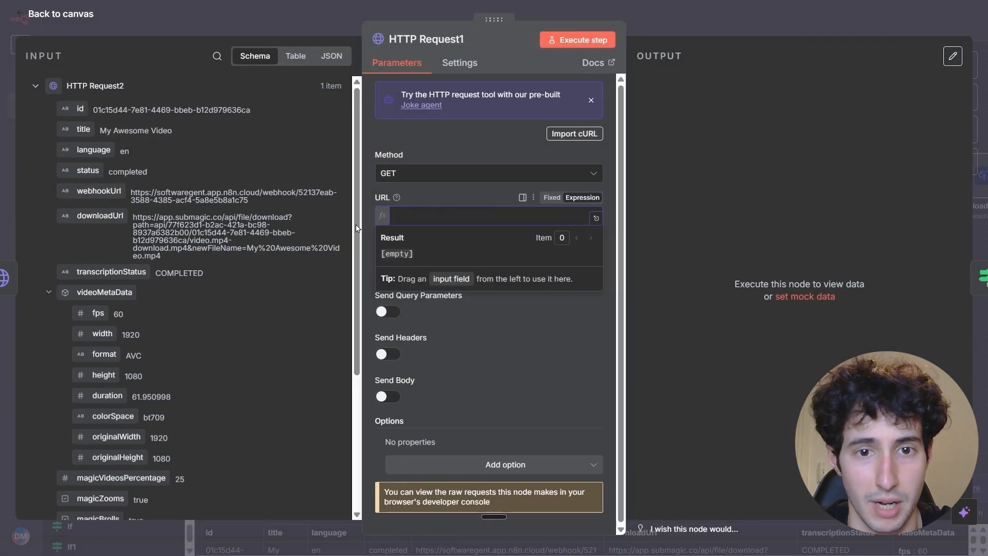
drag(86, 217, 447, 218)
click(411, 201)
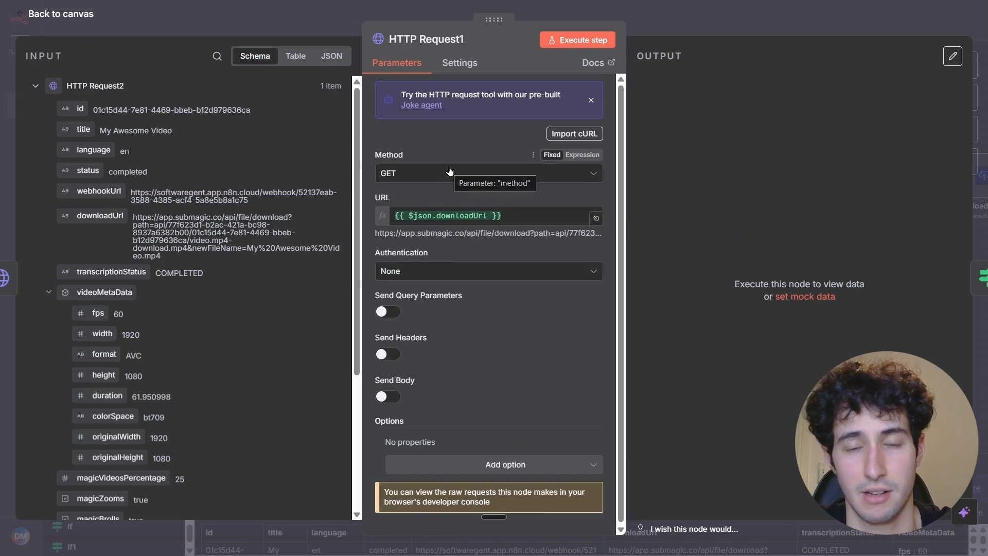
click(589, 43)
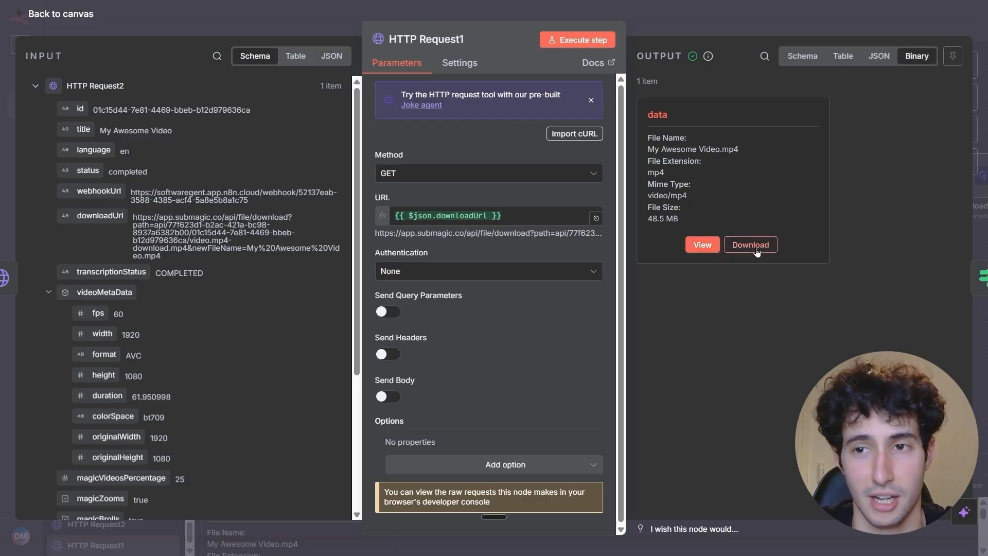
Return to the canvas, execute the If1 node and open the Upload Post node's settings.
click(747, 26)
drag(723, 187, 599, 196)
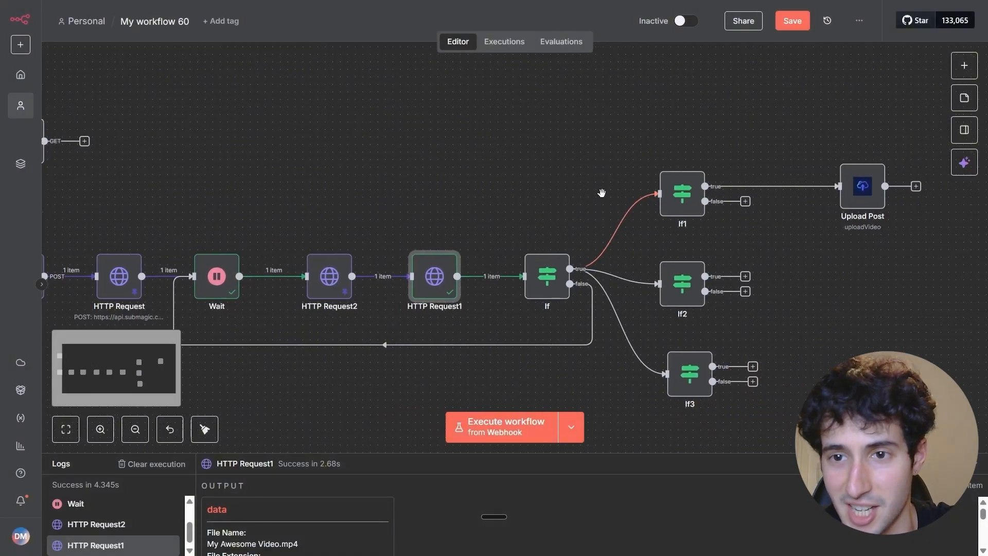
click(659, 160)
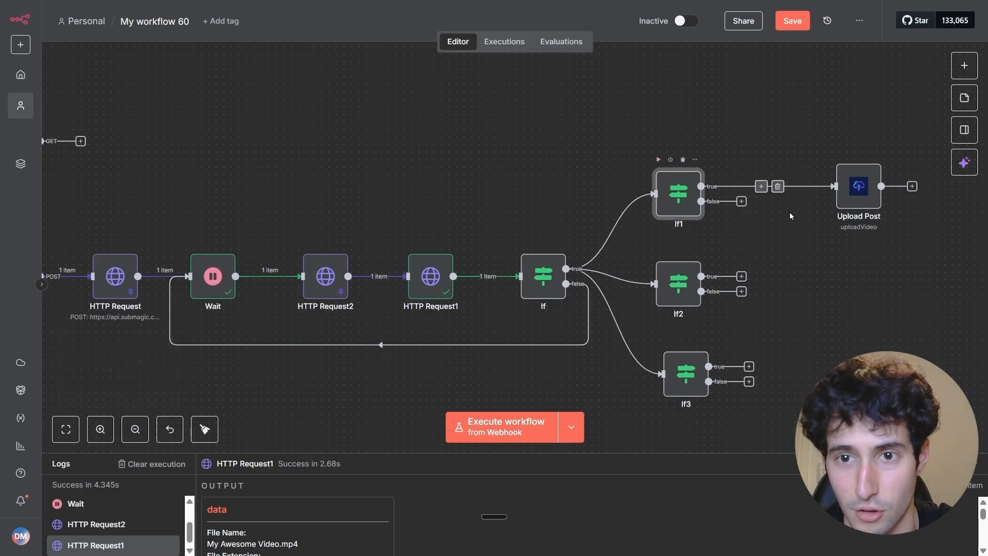
double_click(855, 193)
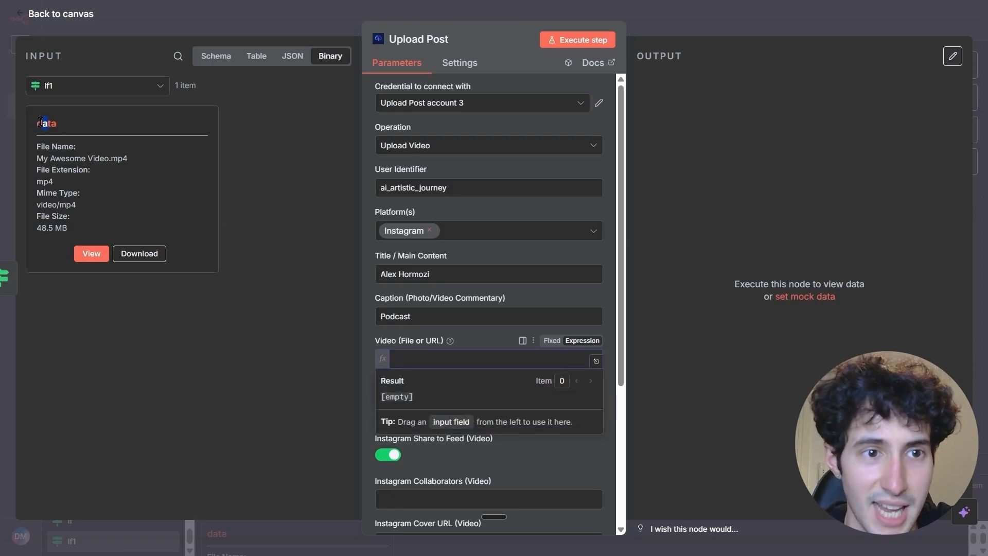
Set the Video (File or URL) value to the binary property data and the Instagram media type to Reels (Video).
drag(41, 122, 383, 361)
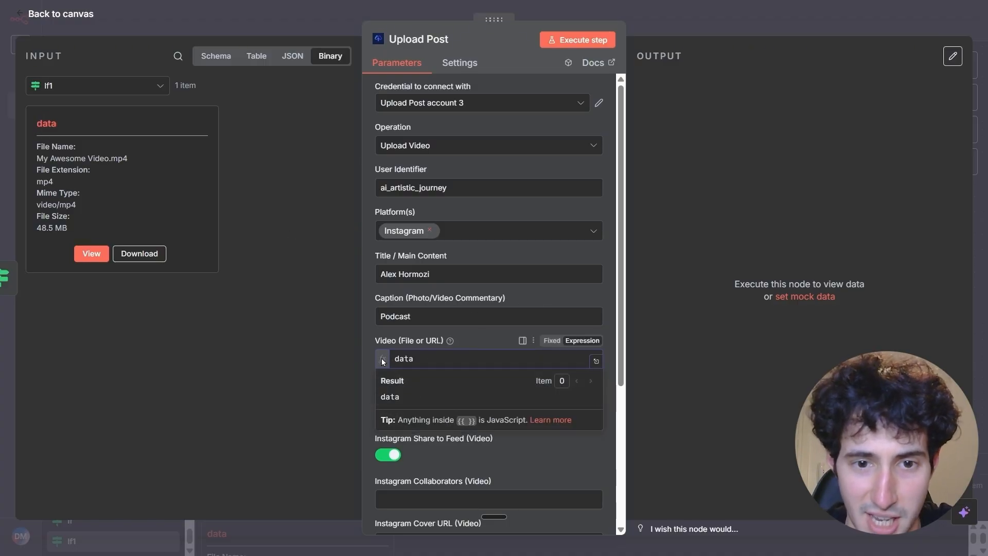
click(385, 414)
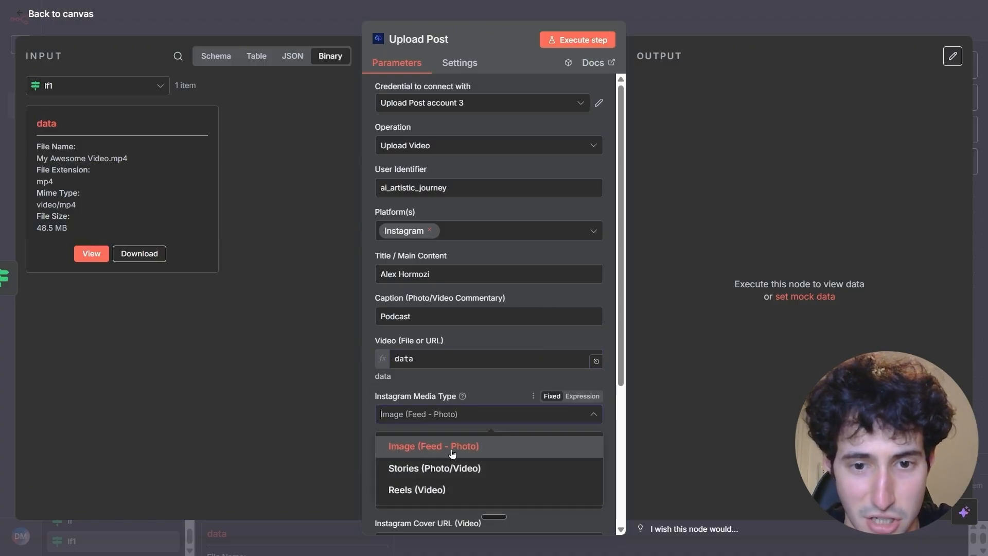
click(410, 495)
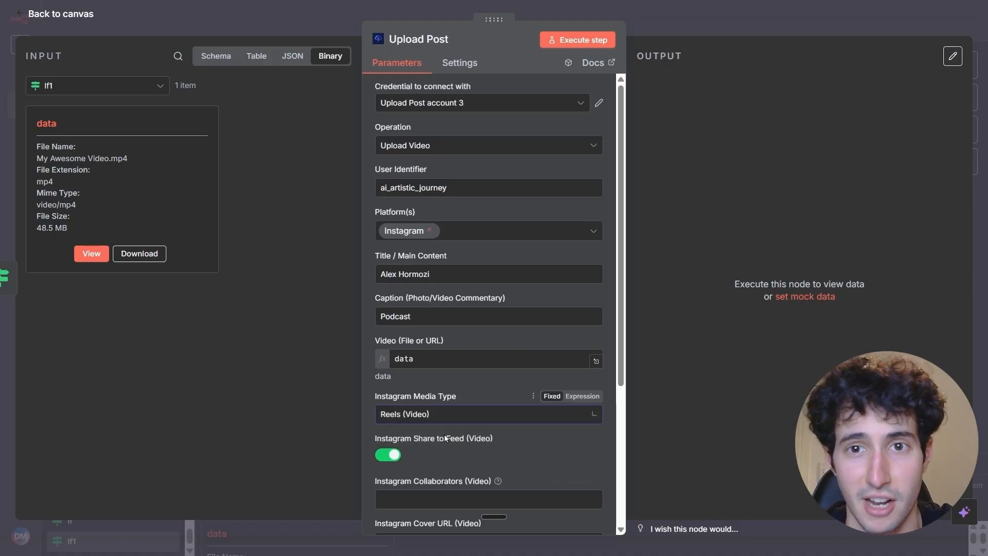
Execute the Upload Post node to publish the video, and open the returned Instagram reel URL to check its playback.
scroll(553, 285, down, 4)
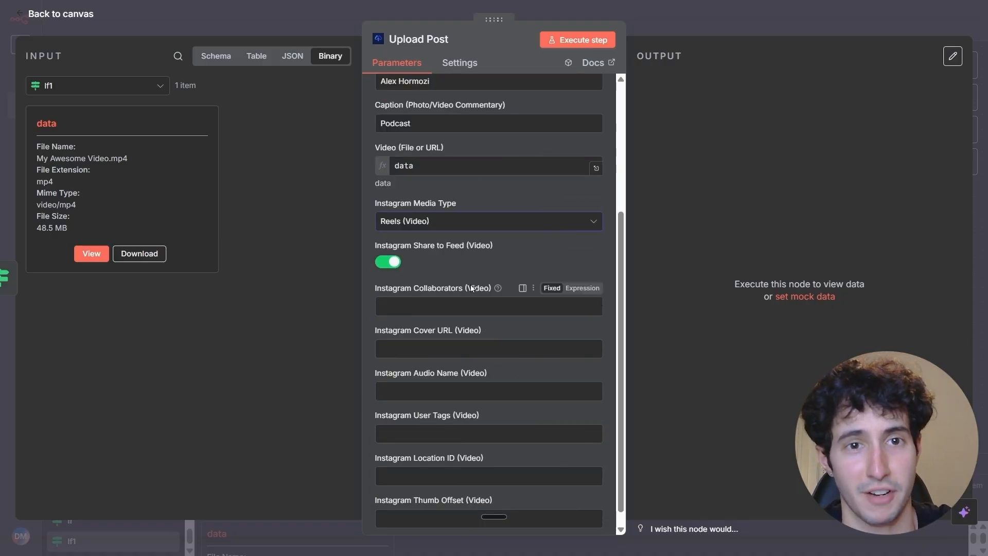
scroll(470, 292, down, 1)
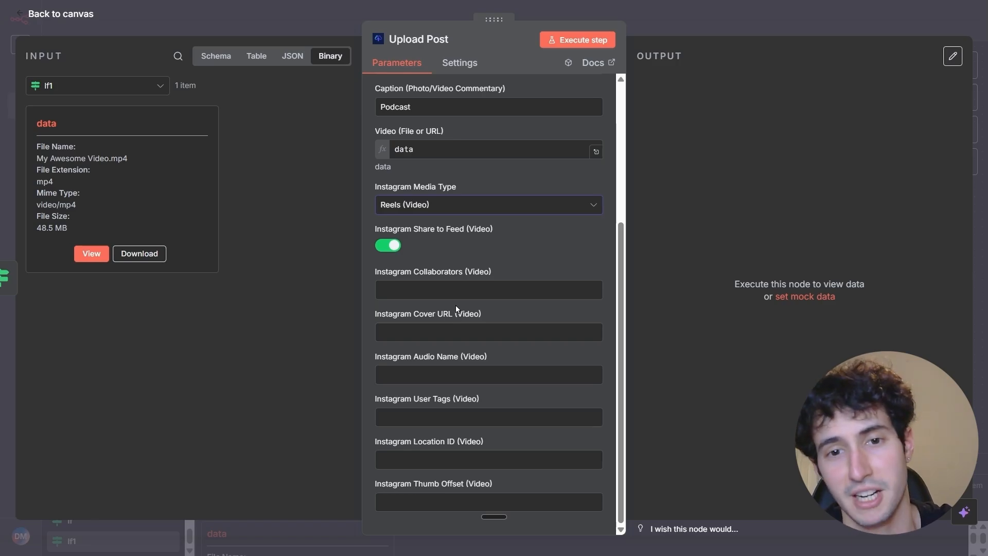
scroll(464, 273, up, 3)
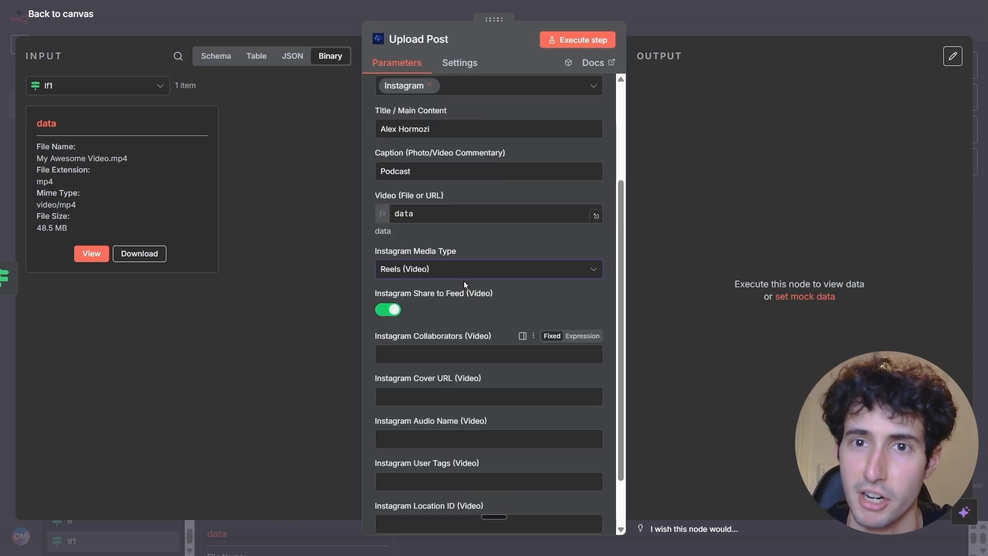
click(581, 41)
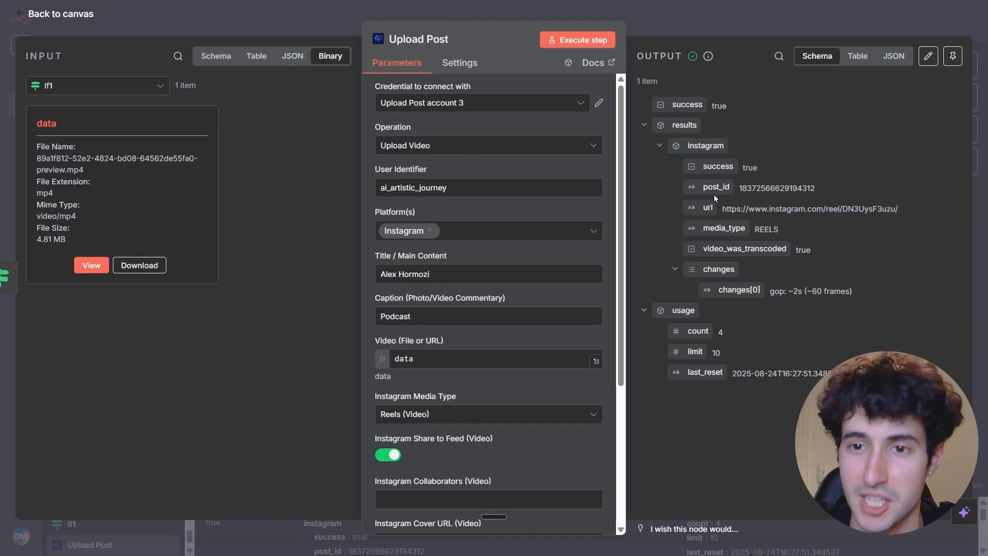
drag(721, 209, 898, 208)
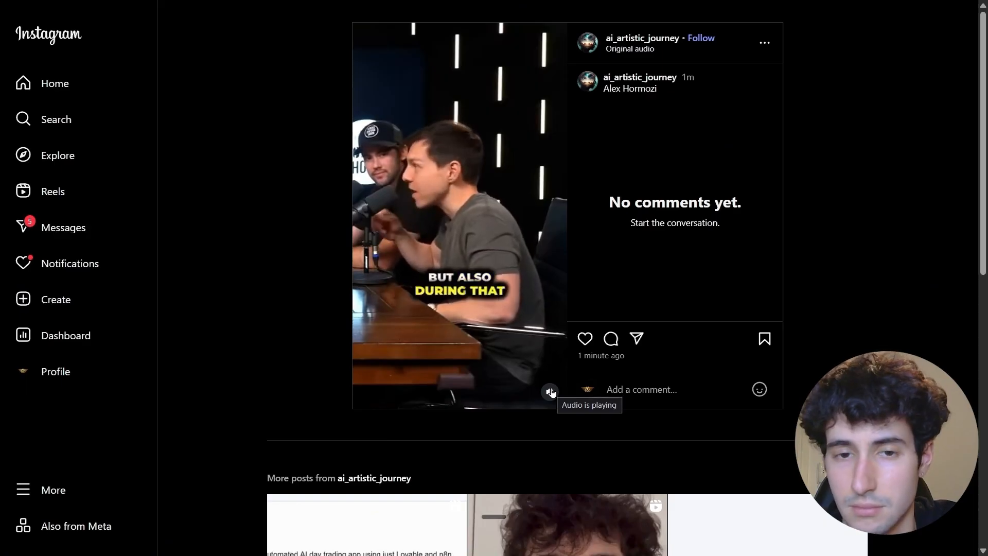
click(551, 392)
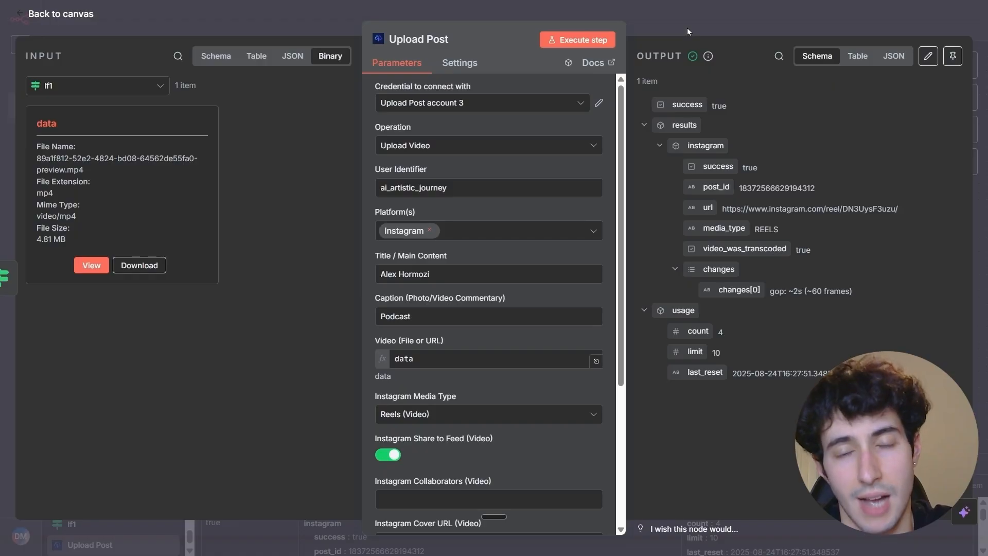
Duplicate the Upload Post node on the canvas and connect the copy to If2's true output.
click(687, 27)
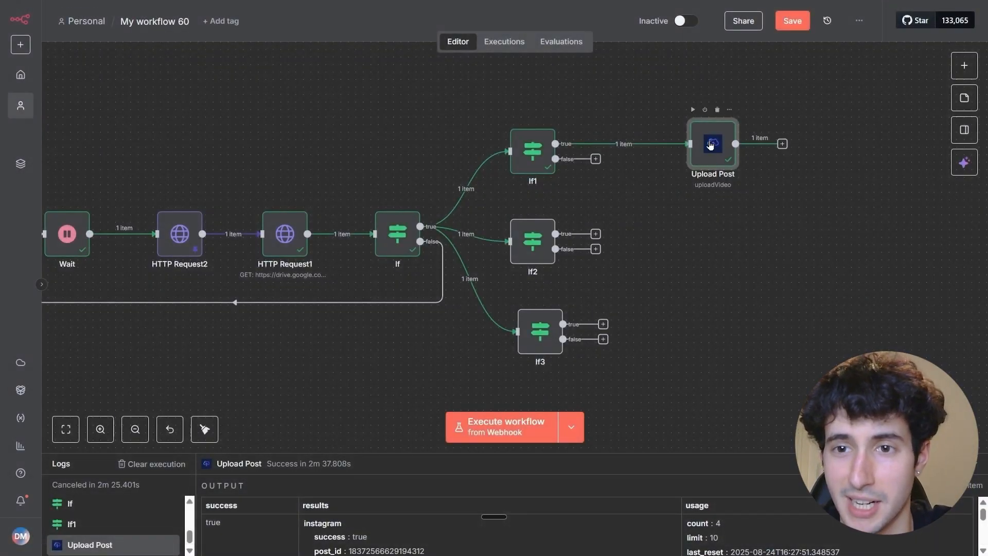
right_click(710, 146)
click(722, 252)
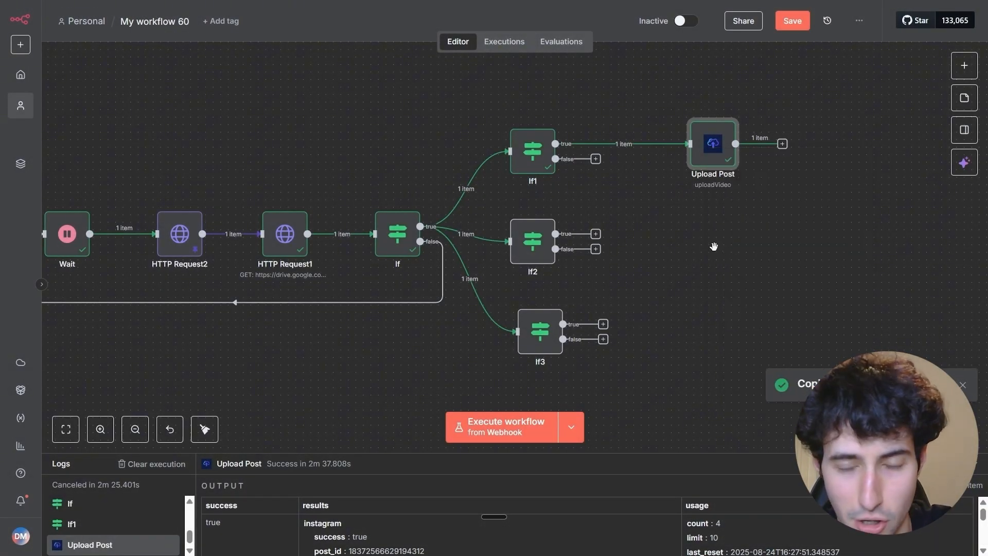
key(ctrl+v)
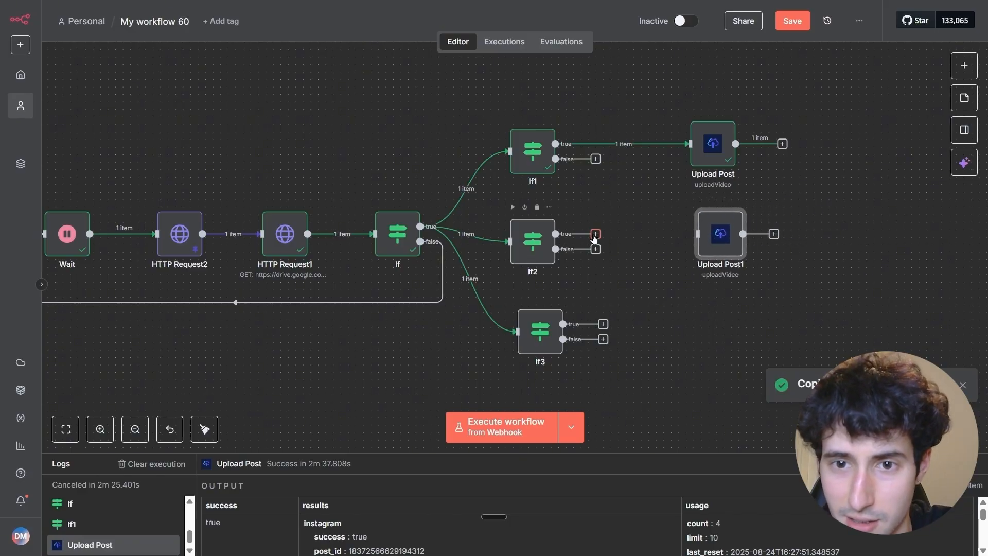
drag(594, 238, 677, 239)
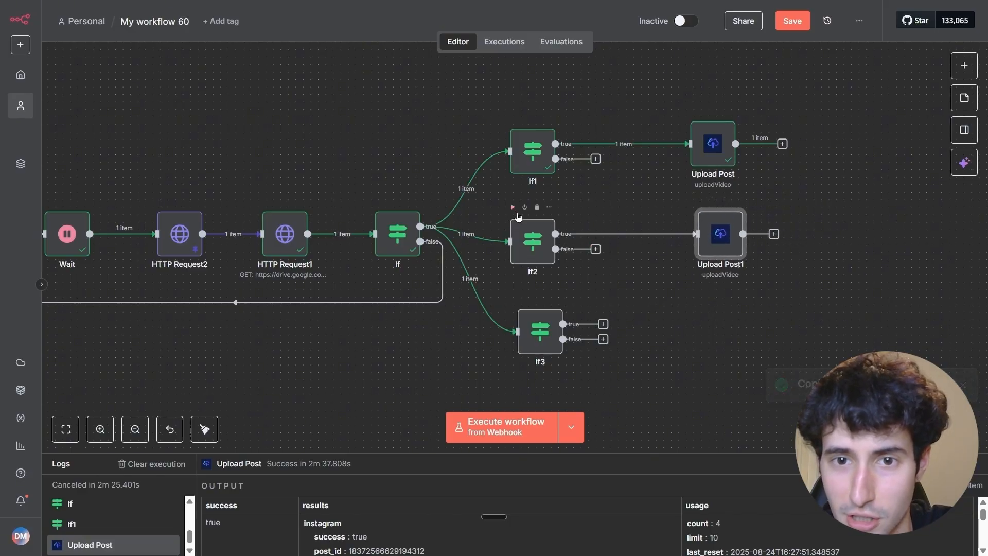
Execute the If2 node and set the platform of its connected Upload Post1 node to YouTube.
click(517, 210)
double_click(720, 235)
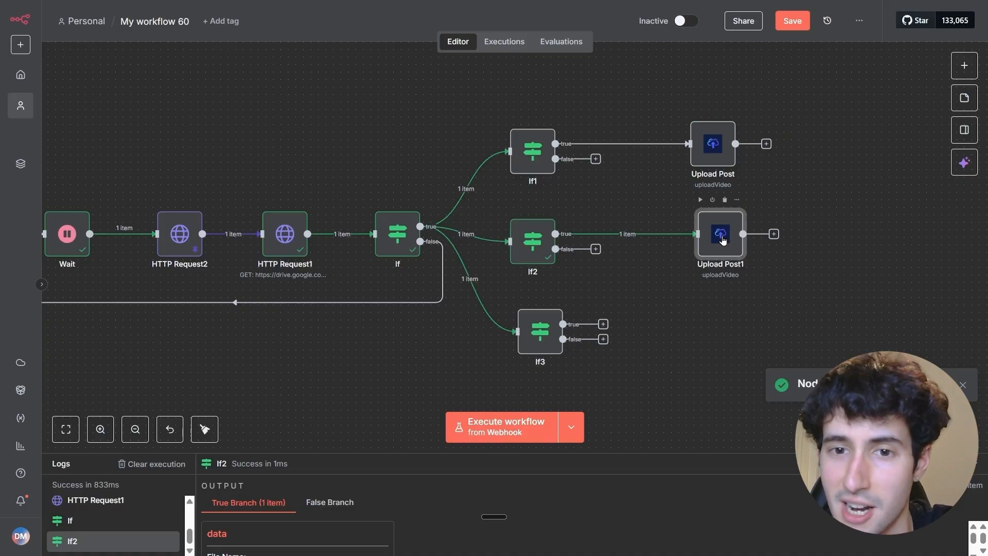
click(432, 232)
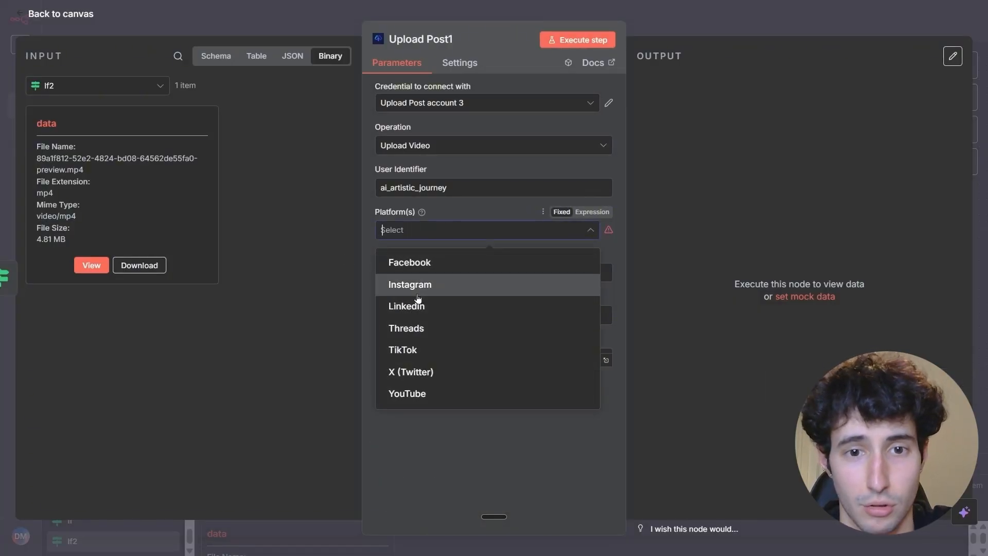
click(406, 393)
click(369, 271)
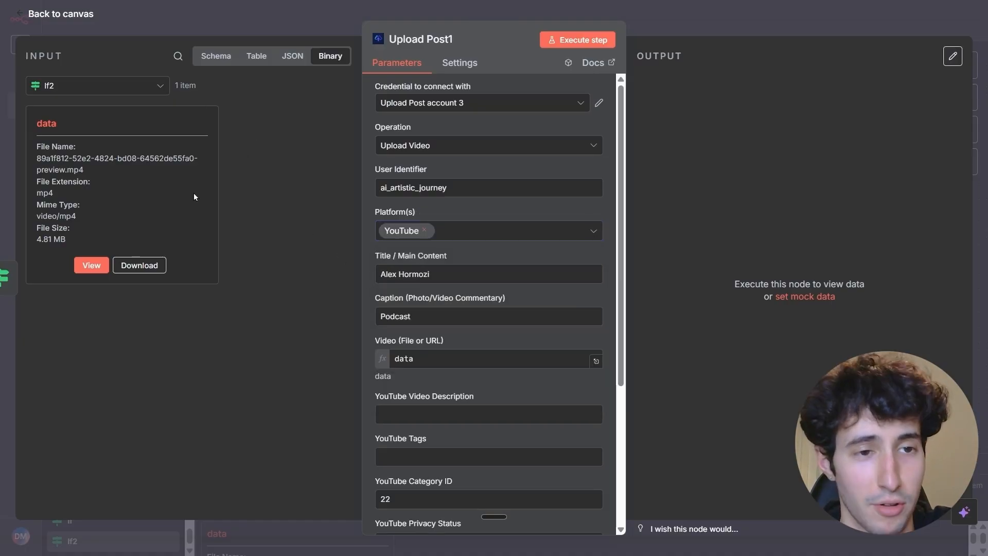
Review If2's incoming data schema and the YouTube upload options in Upload Post1, and return to the canvas.
click(216, 55)
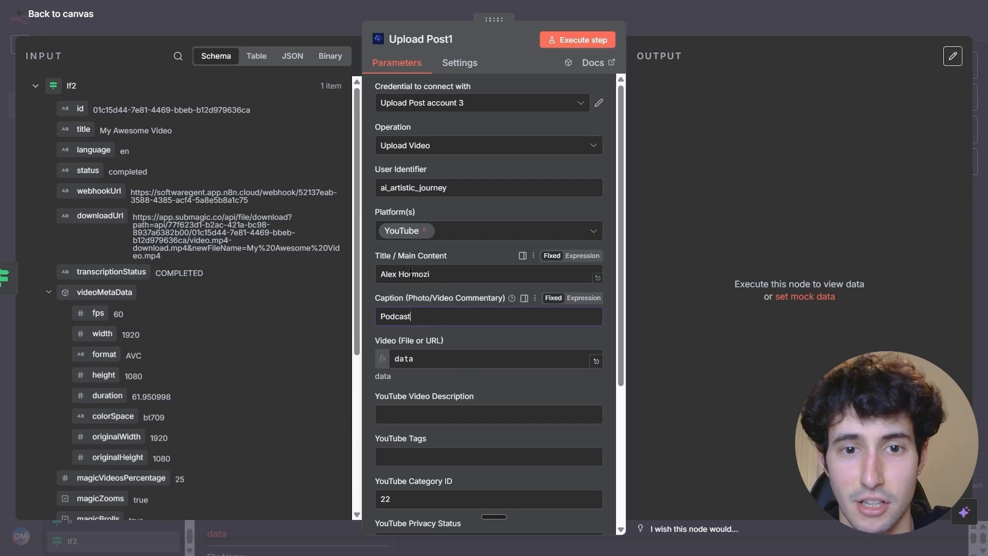
scroll(422, 307, down, 2)
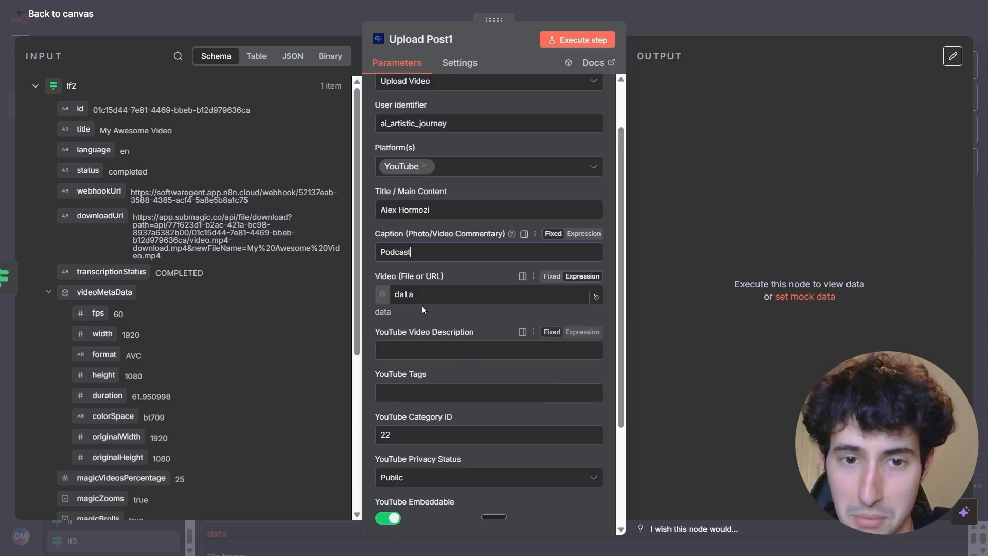
scroll(423, 310, down, 1)
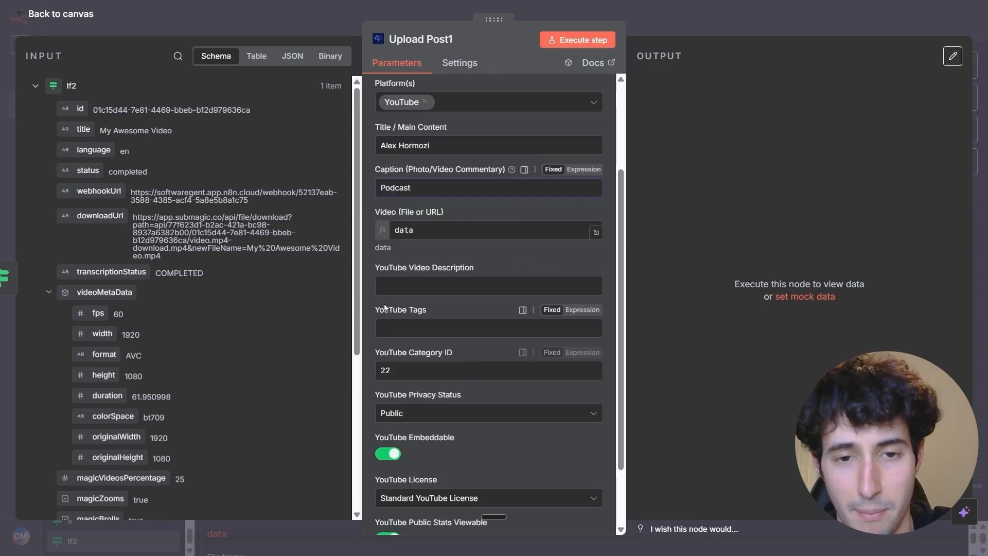
scroll(384, 303, down, 2)
scroll(479, 274, down, 1)
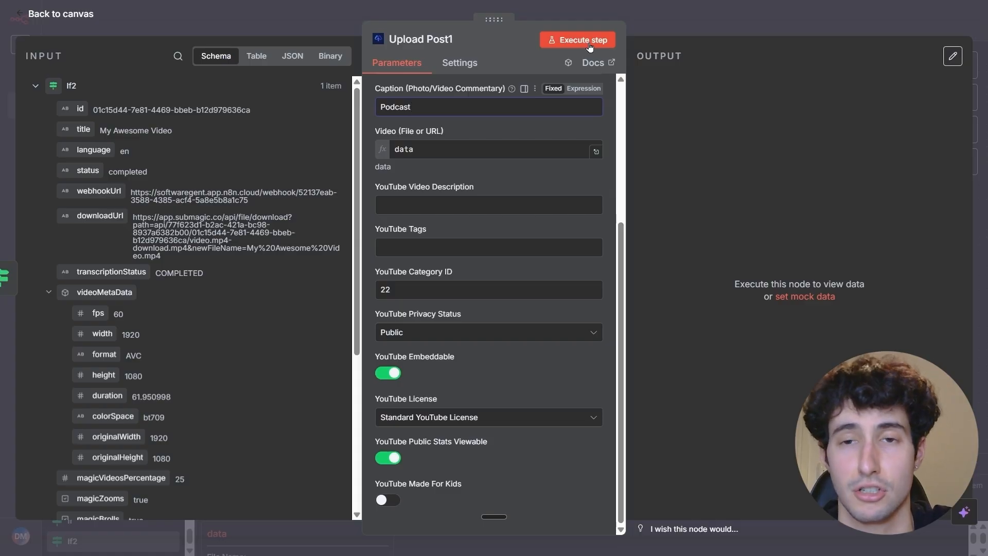
click(699, 26)
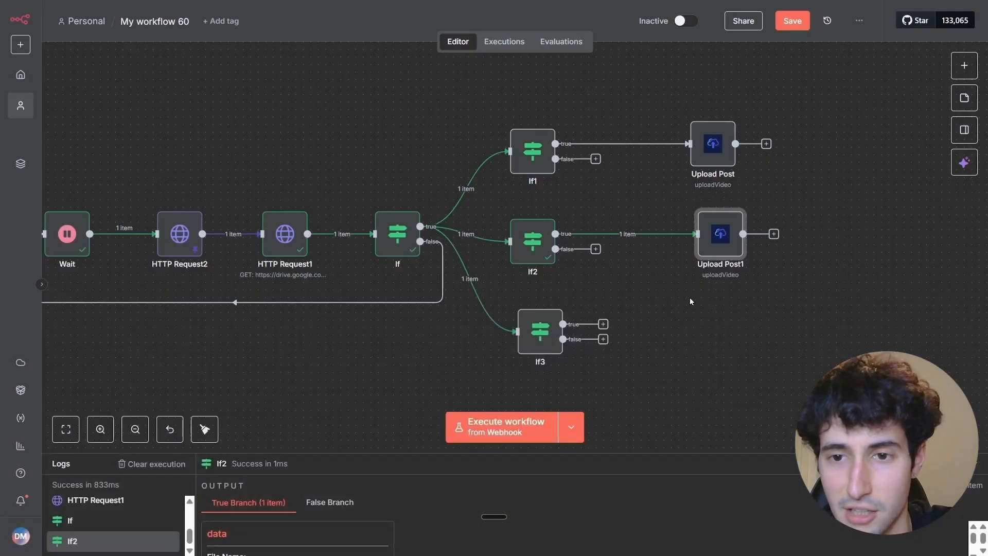
Place another Upload Post copy beside If3, execute If3 and connect its true output to the copy.
key(ctrl+d)
drag(776, 309, 692, 332)
click(519, 297)
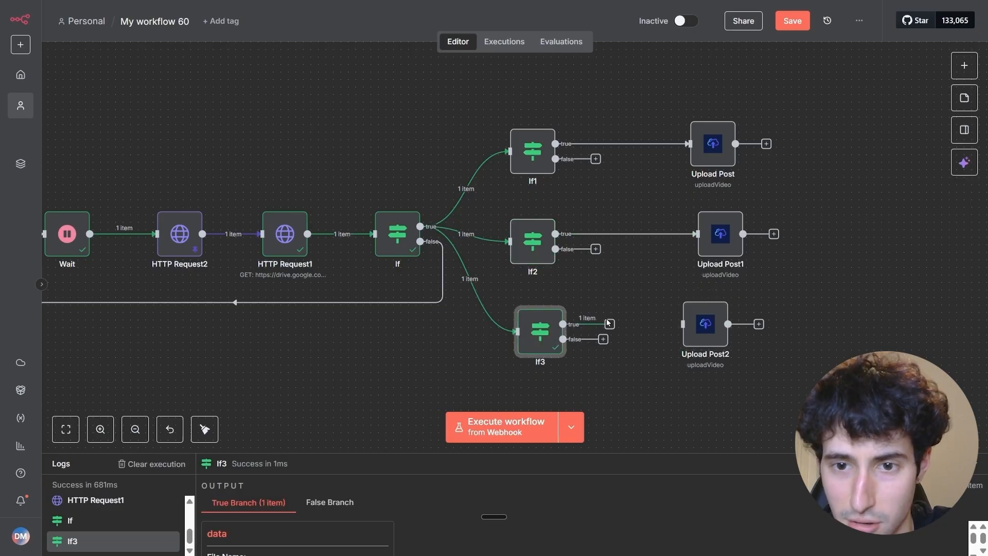
drag(609, 325, 698, 332)
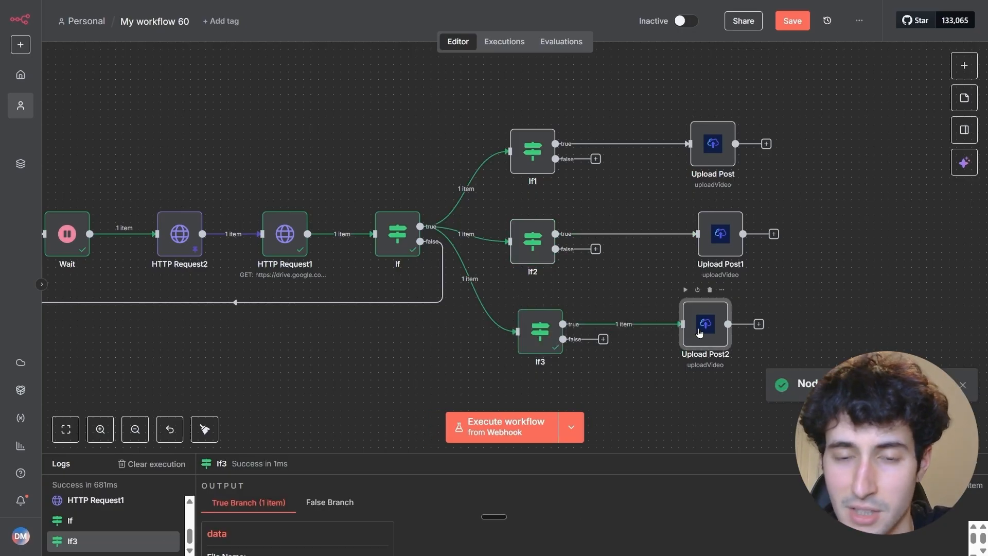
Replace Instagram with TikTok as the platform in the Upload Post2 node and return to the canvas.
double_click(703, 333)
click(429, 236)
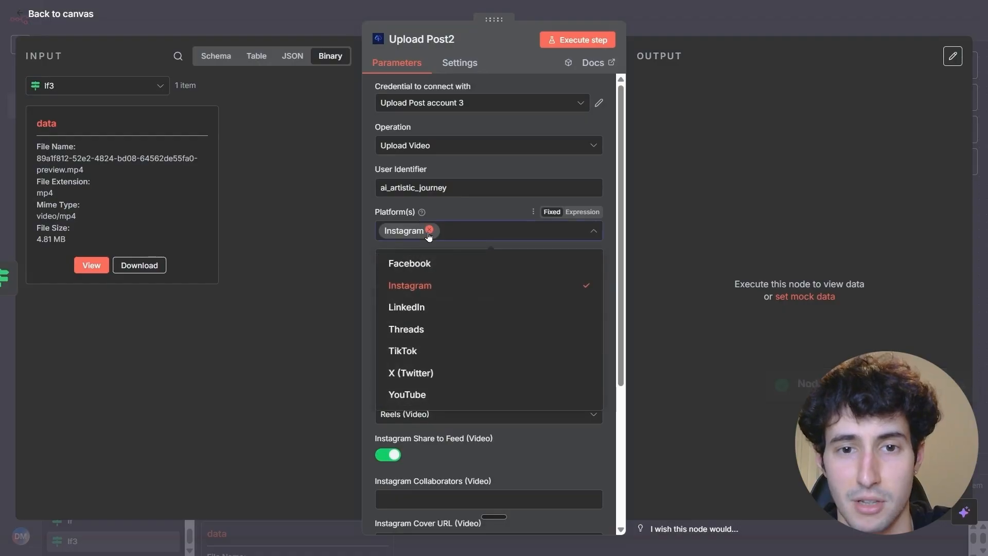
click(429, 231)
click(429, 231)
click(425, 234)
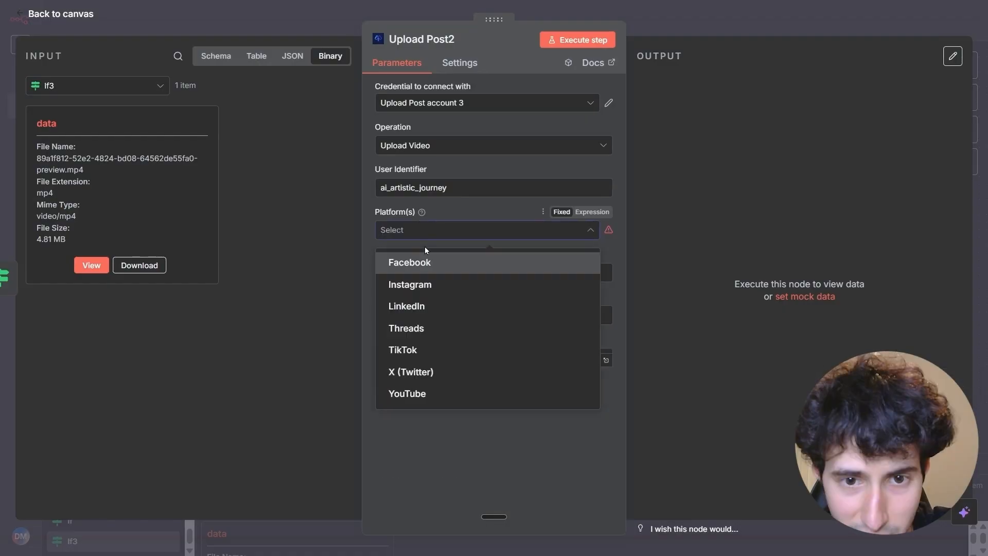
click(433, 350)
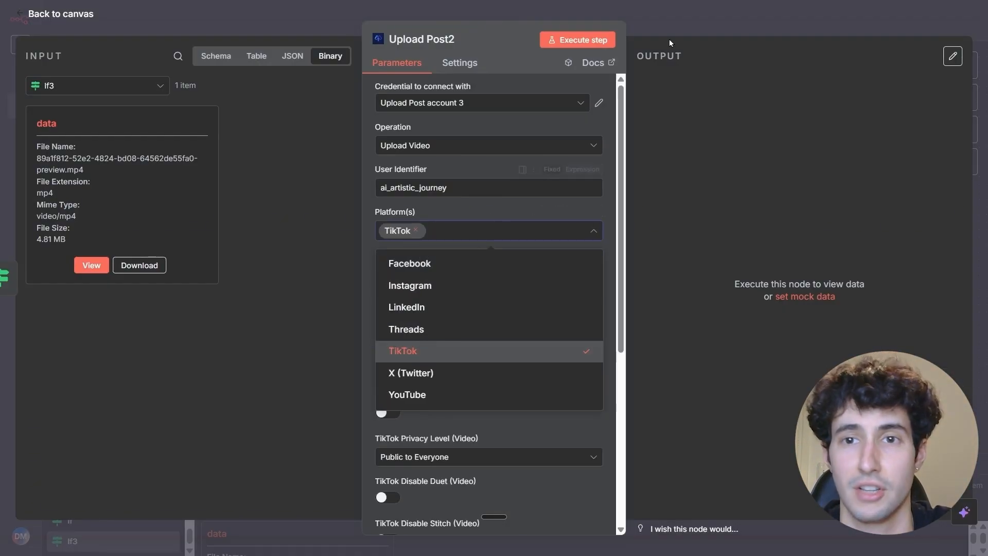
key(Escape)
key(Escape)
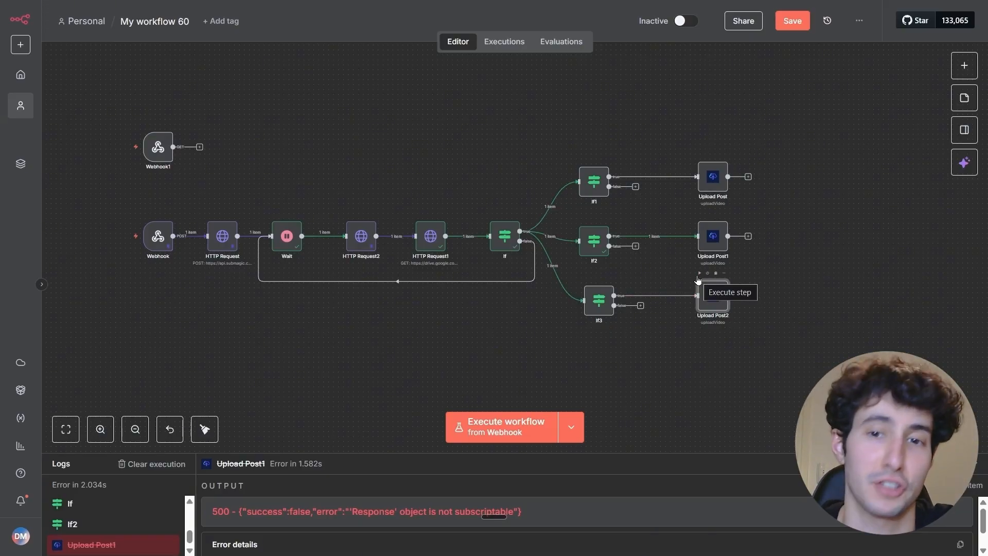
scroll(439, 176, left, 2)
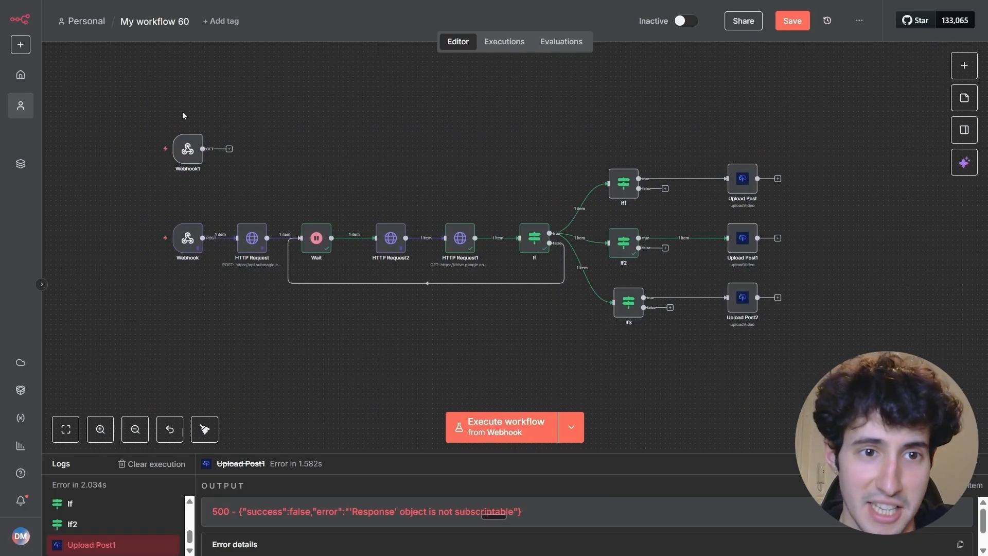
drag(146, 105, 812, 359)
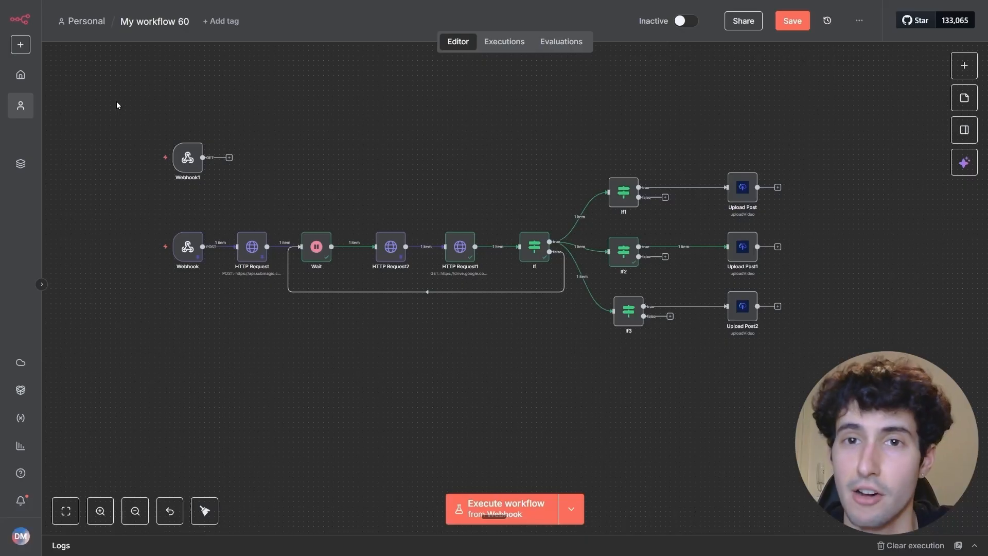
drag(113, 93, 793, 465)
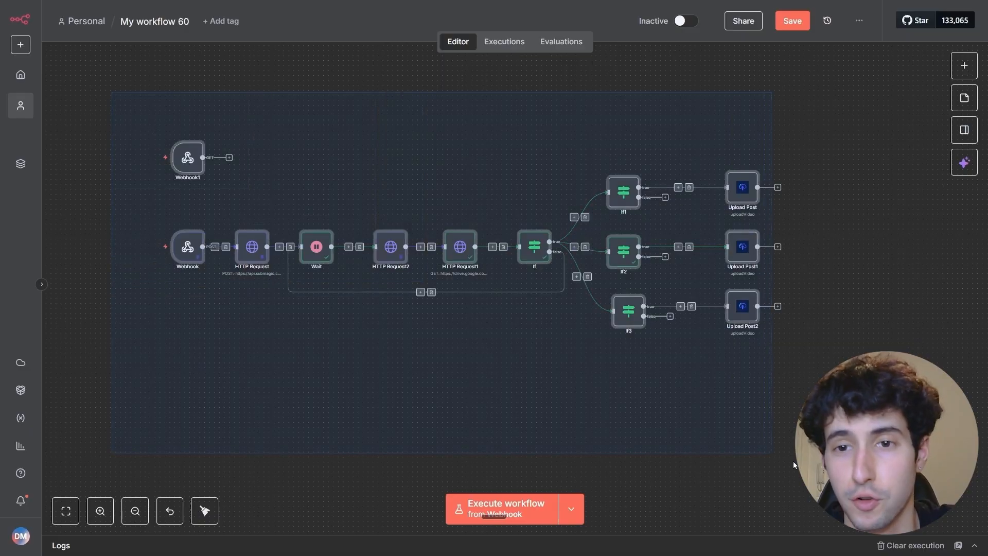
click(795, 345)
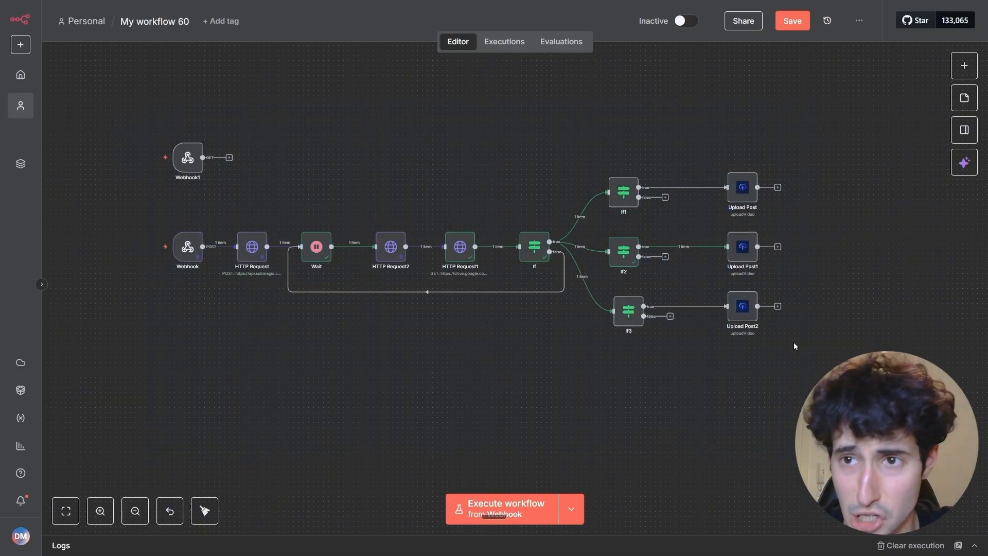
click(859, 21)
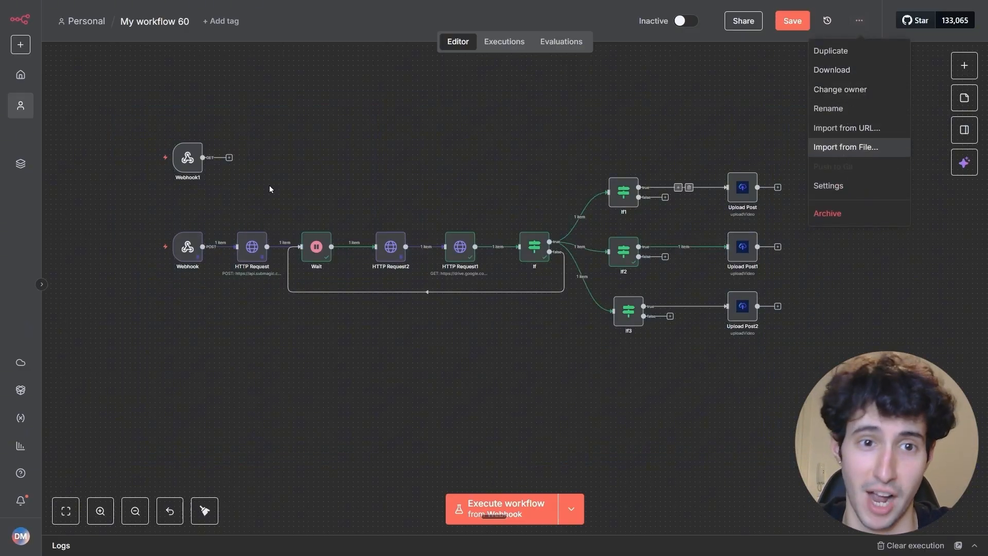
drag(121, 88, 790, 404)
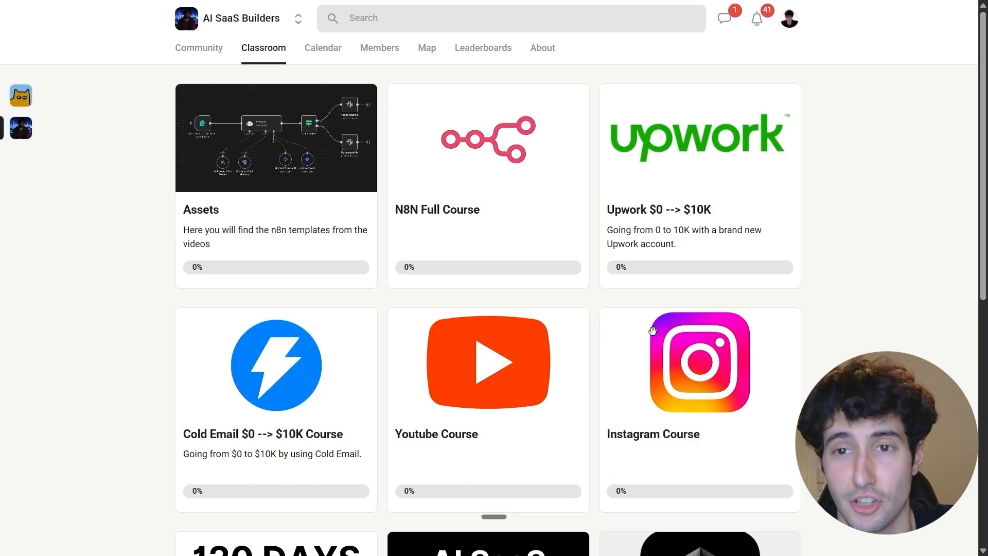
scroll(648, 360, down, 1)
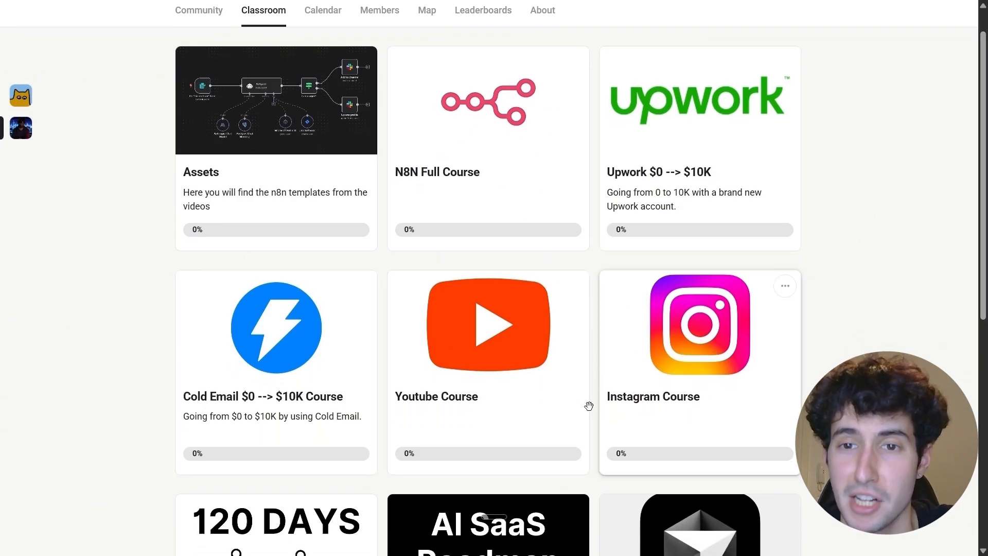
scroll(974, 302, down, 4)
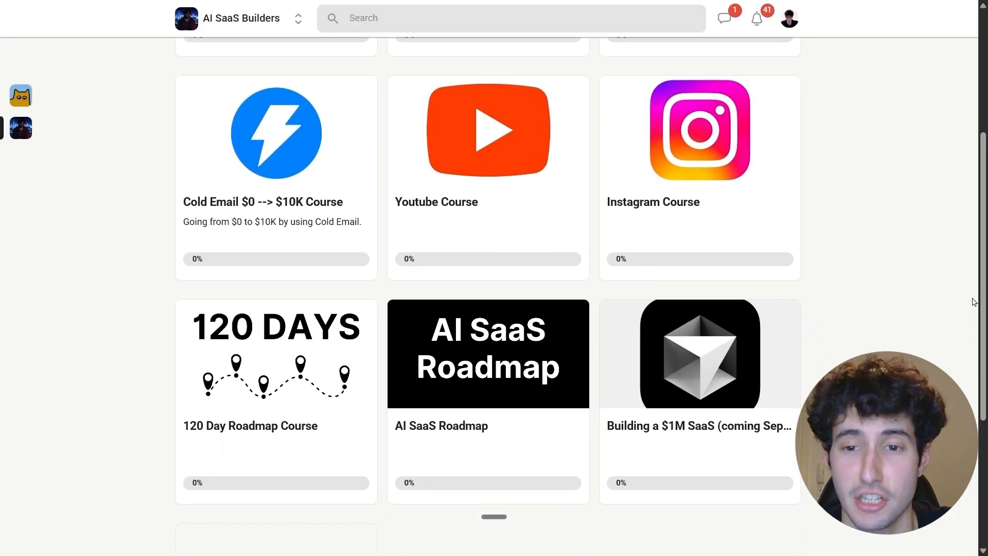